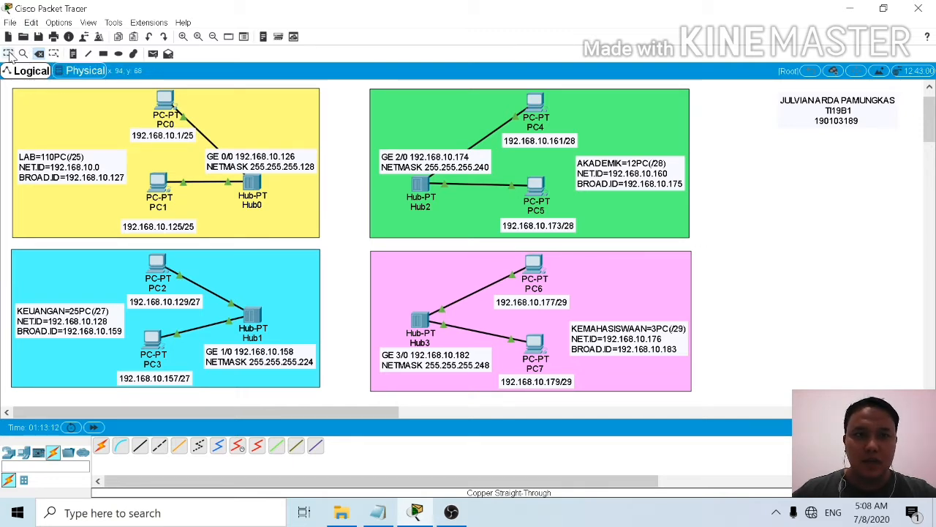
# Step: Place an empty generic router (Router-PT-Empty) in the gap between the four coloured subnet areas
pyautogui.click(9, 54)
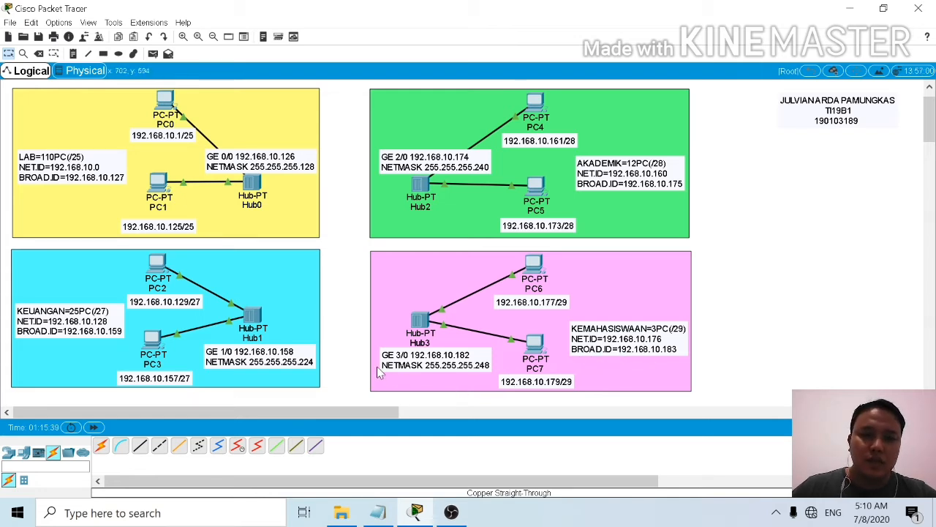
pyautogui.click(10, 456)
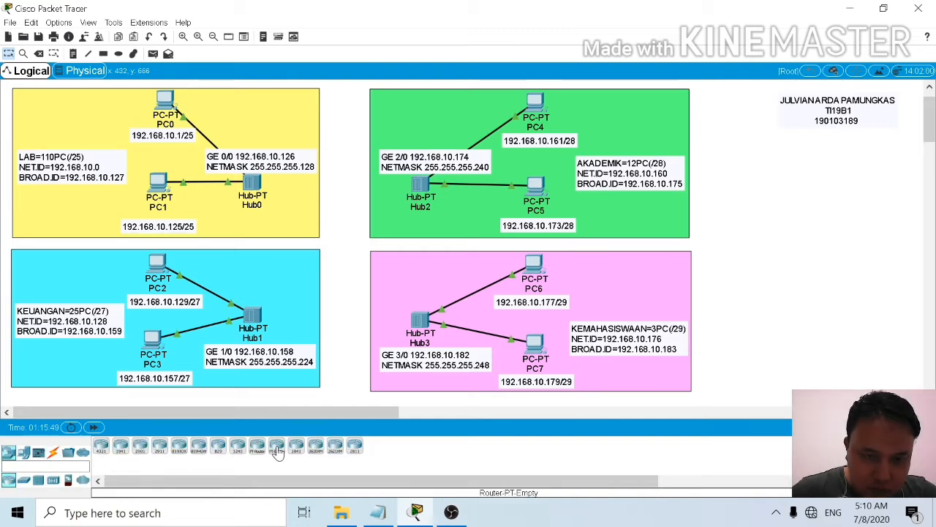
pyautogui.moveTo(278, 448); pyautogui.dragTo(349, 252)
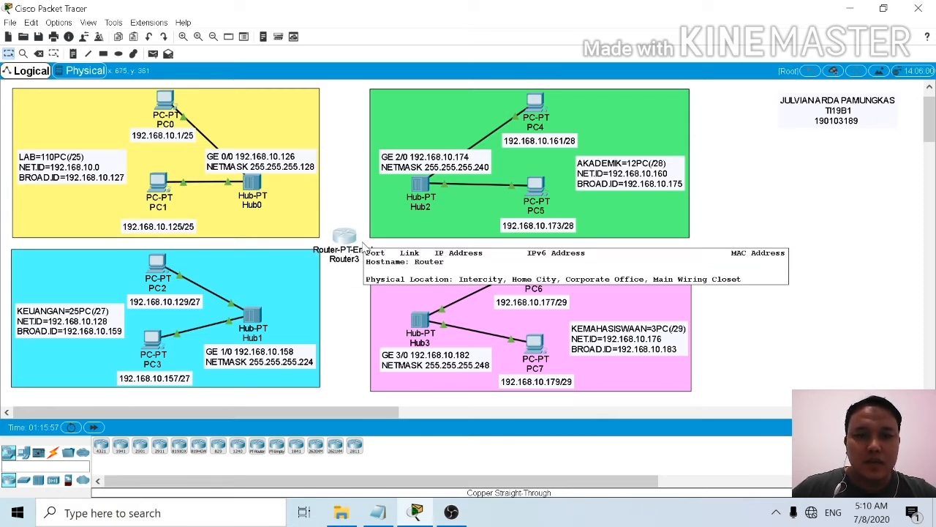
# Step: Open the new router's physical device view, choose the PT-ROUTER-NM-1CGE module and power the router off
pyautogui.click(358, 245)
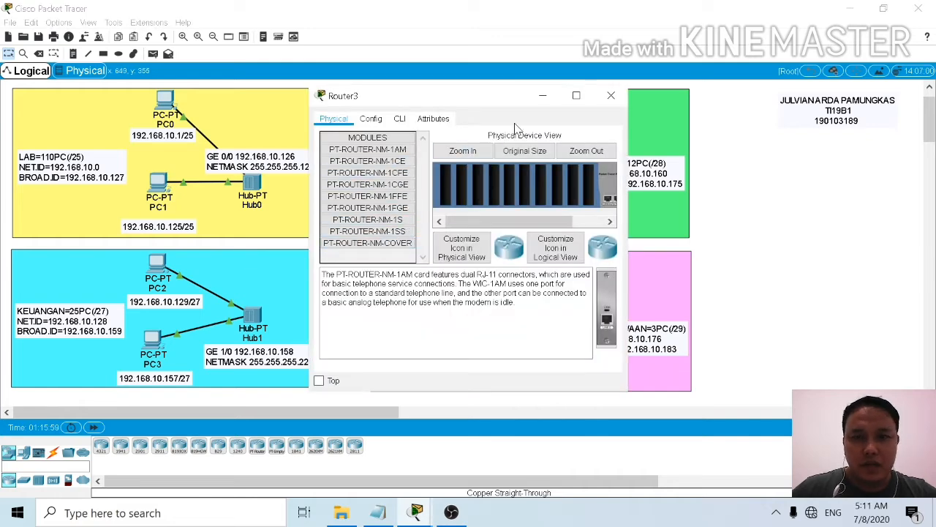
pyautogui.click(576, 95)
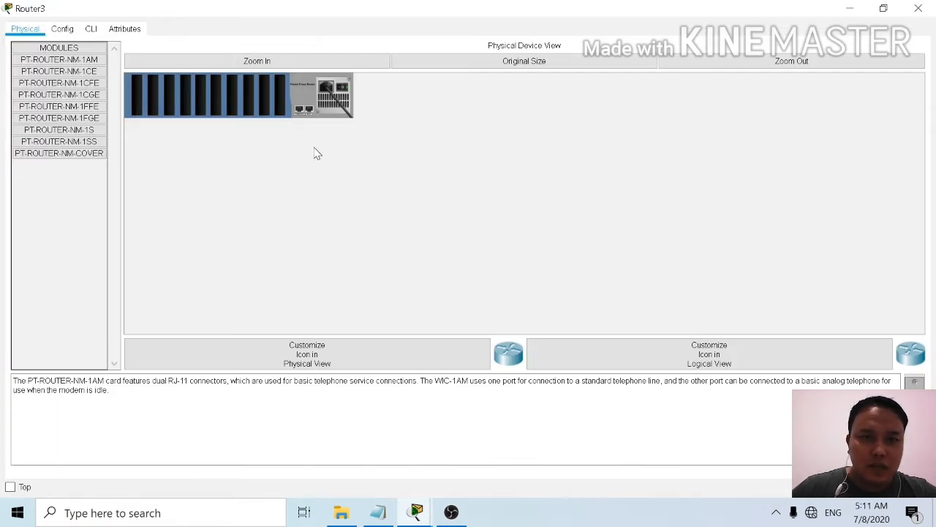
pyautogui.click(91, 101)
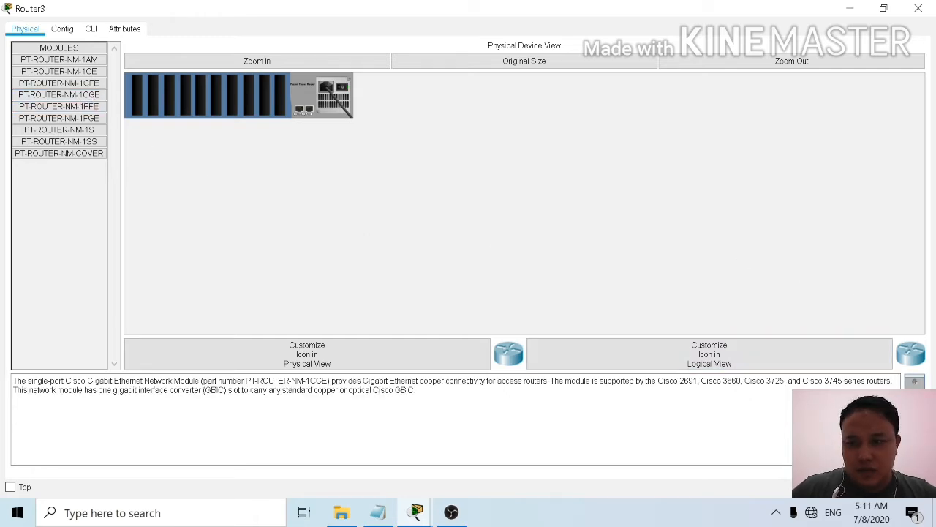
pyautogui.moveTo(775, 340); pyautogui.dragTo(282, 95)
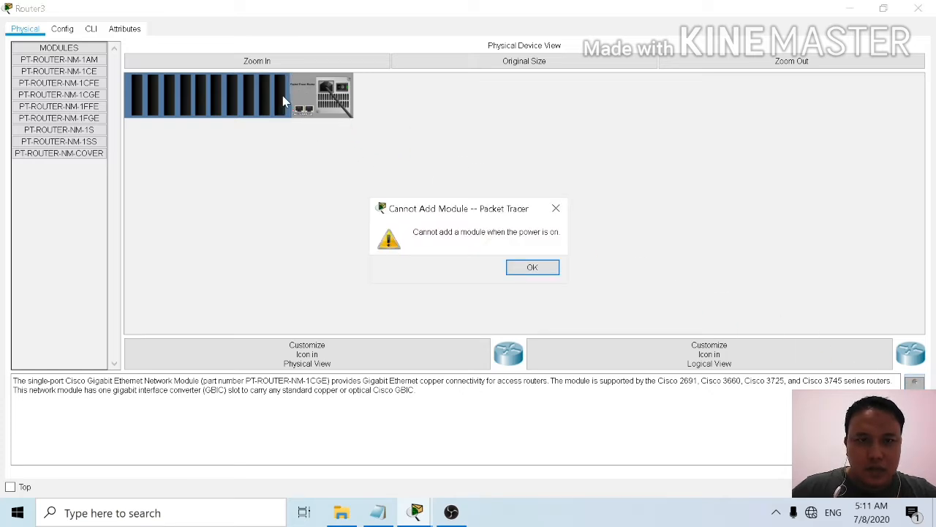
pyautogui.click(556, 210)
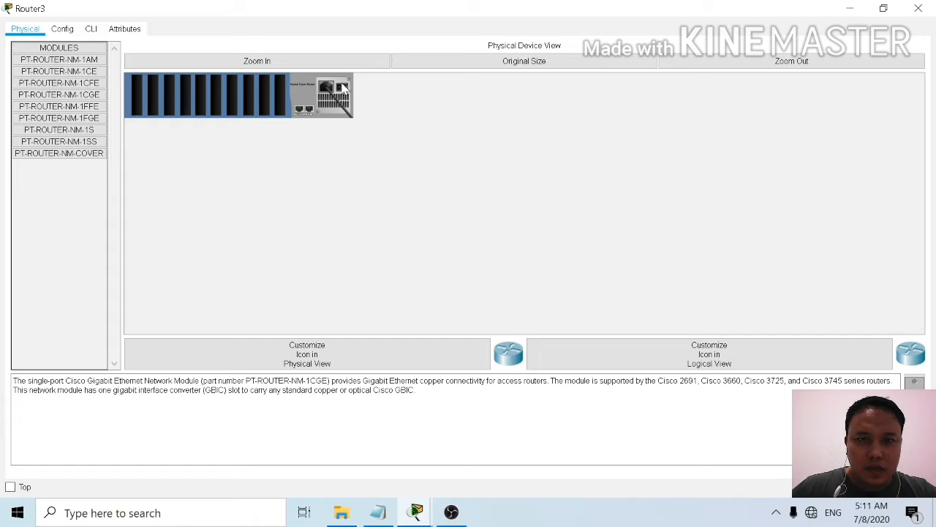
pyautogui.click(296, 66)
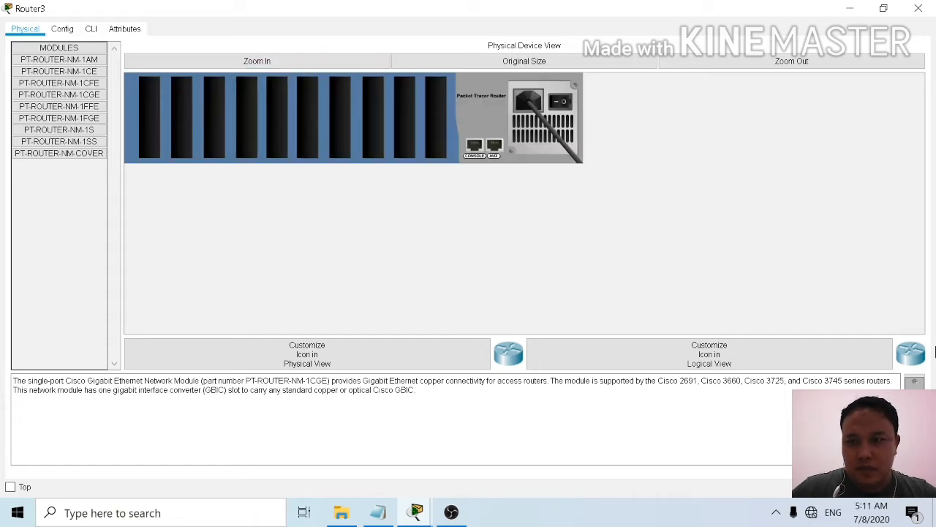
# Step: Install PT-ROUTER-NM-1CGE modules in the router's four slots nearest the power supply and switch its power back on
pyautogui.moveTo(914, 381); pyautogui.dragTo(438, 117)
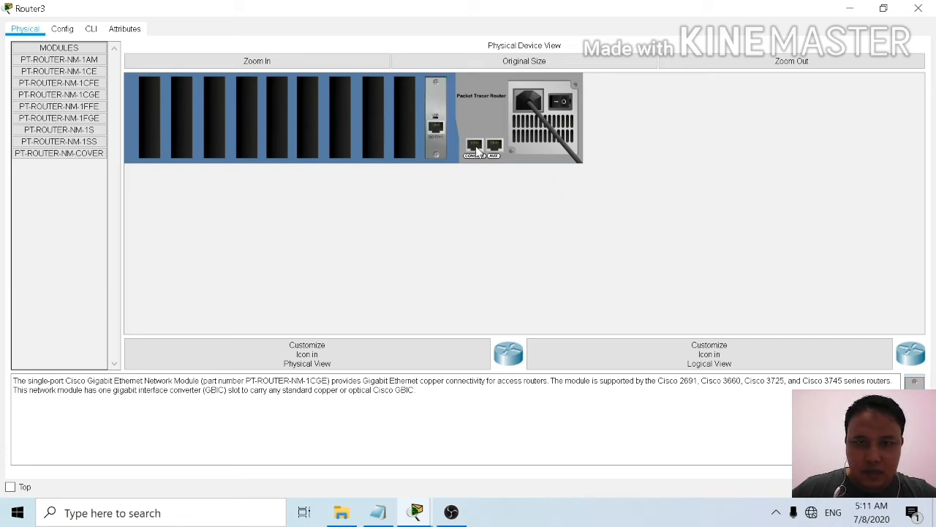
pyautogui.moveTo(674, 284); pyautogui.dragTo(404, 120)
pyautogui.moveTo(914, 417); pyautogui.dragTo(375, 104)
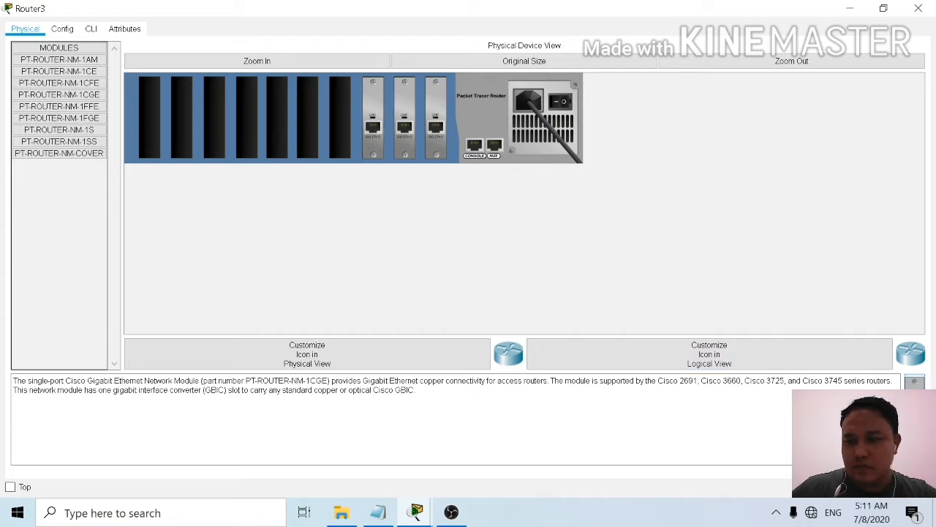
pyautogui.moveTo(914, 381); pyautogui.dragTo(343, 113)
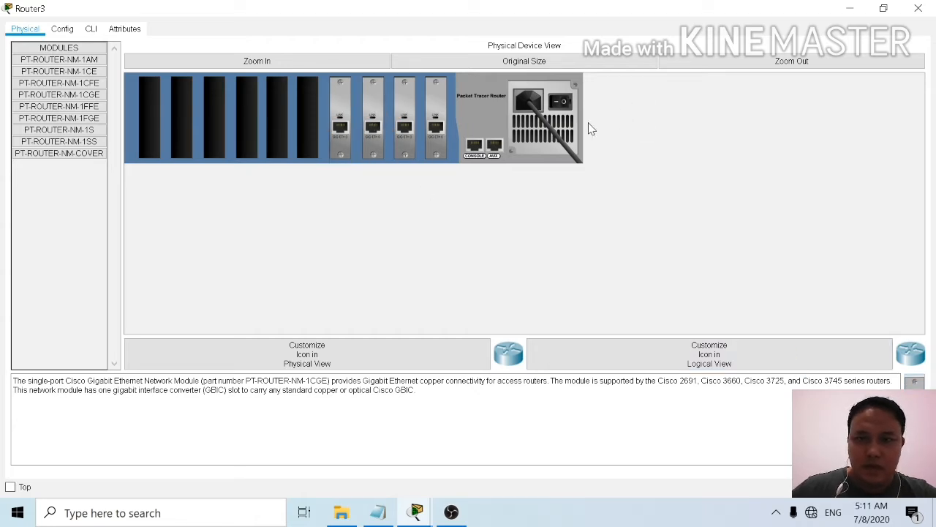
pyautogui.click(561, 102)
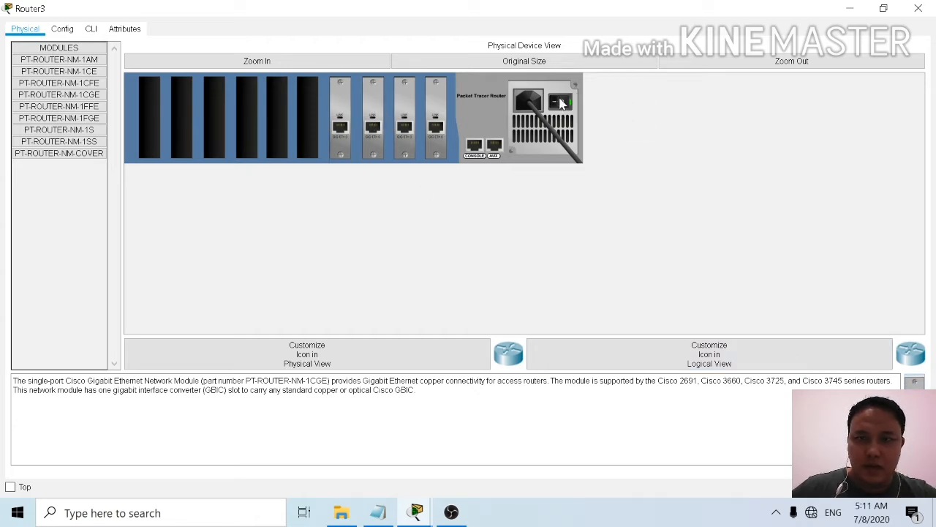
pyautogui.click(919, 9)
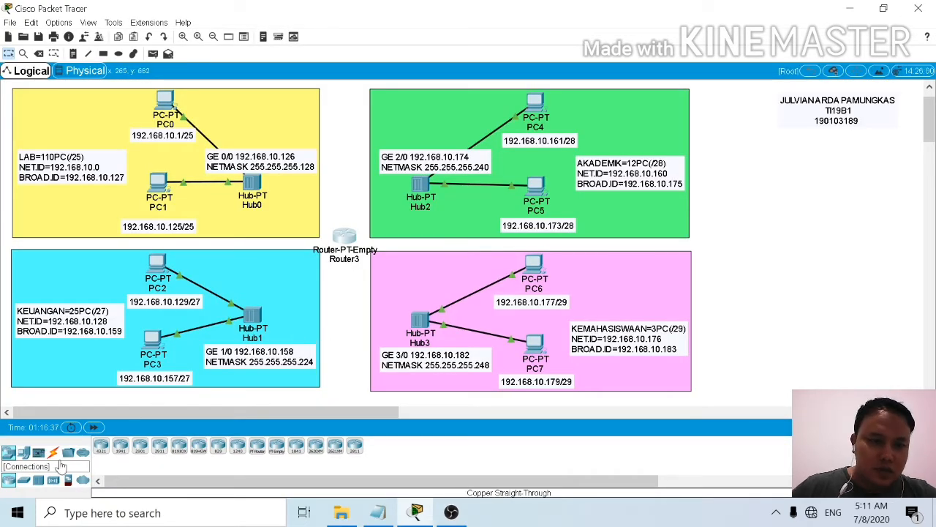
# Step: Connect the router's GigabitEthernet0/0 port to Hub0 in the LAB area with a Copper Straight-Through cable
pyautogui.click(53, 453)
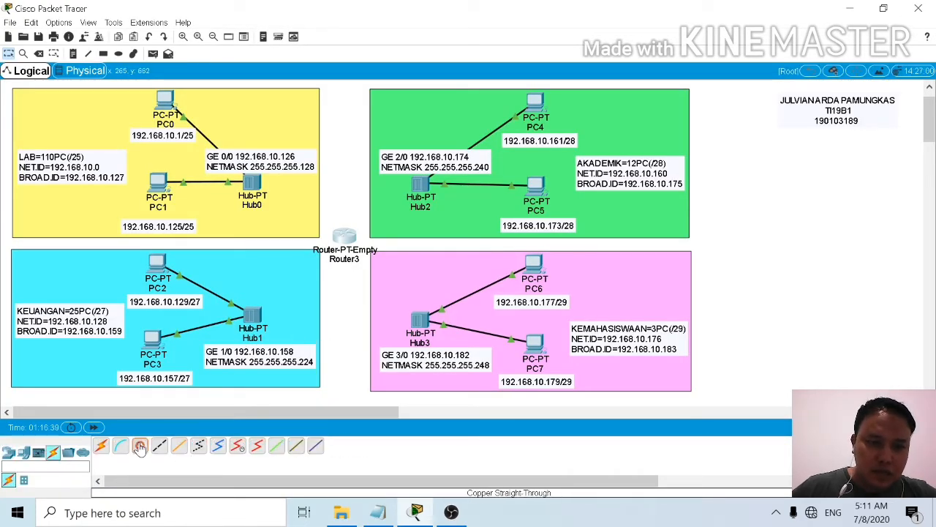
pyautogui.click(343, 237)
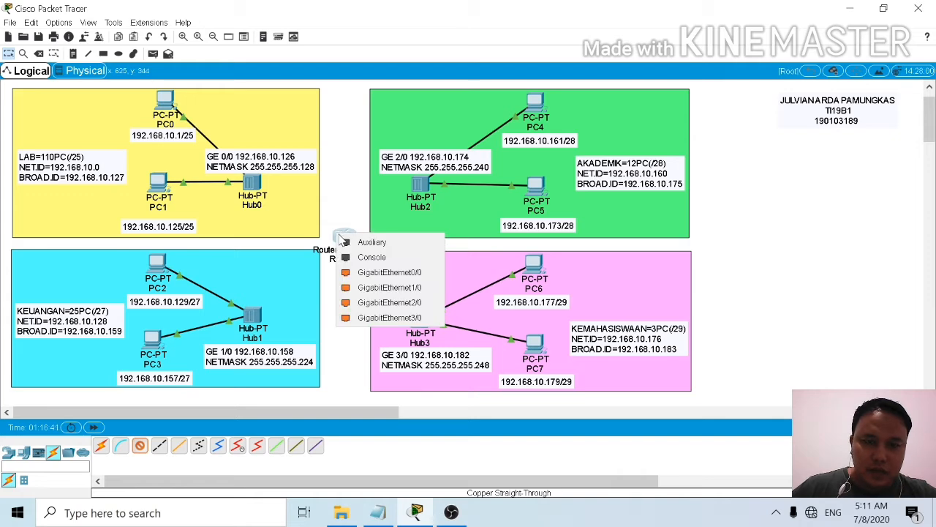
pyautogui.click(388, 273)
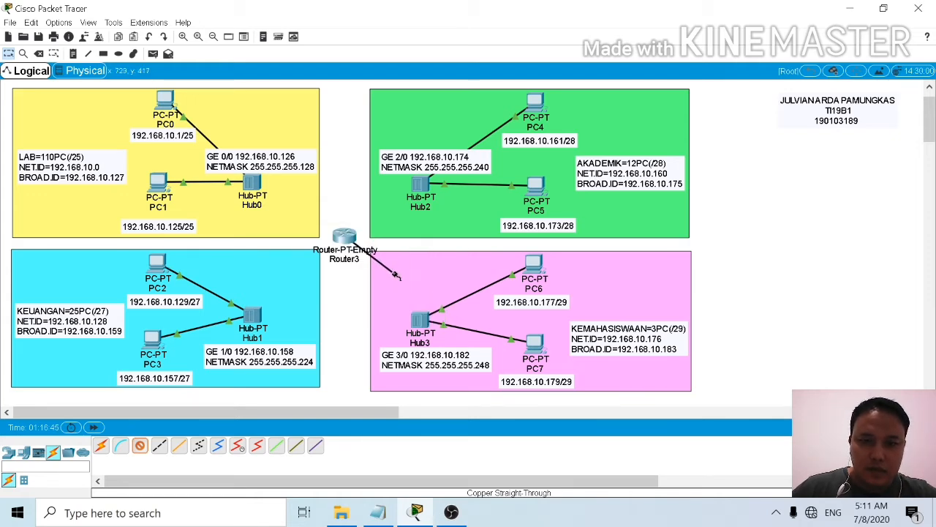
pyautogui.click(253, 181)
pyautogui.click(269, 188)
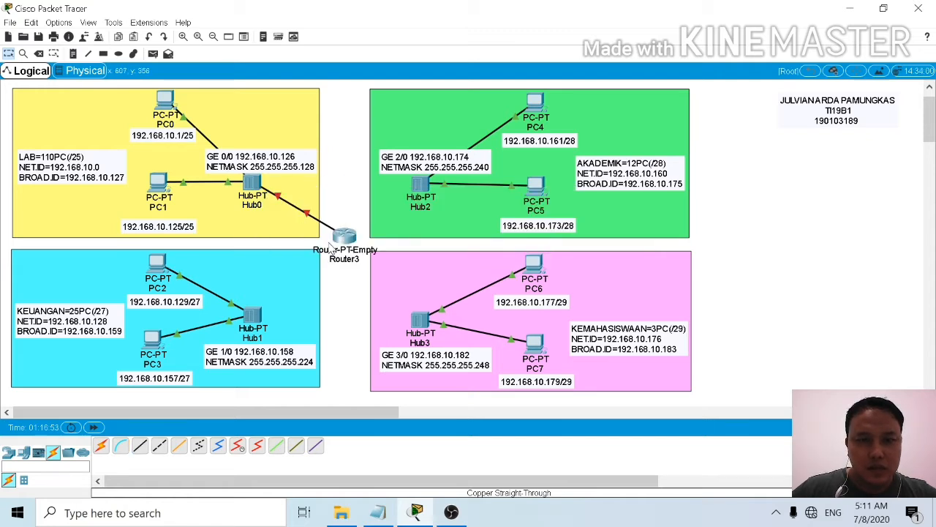
# Step: Connect the router's GigabitEthernet1/0 port to Hub1 in the KEUANGAN area with a Copper Straight-Through cable
pyautogui.click(139, 447)
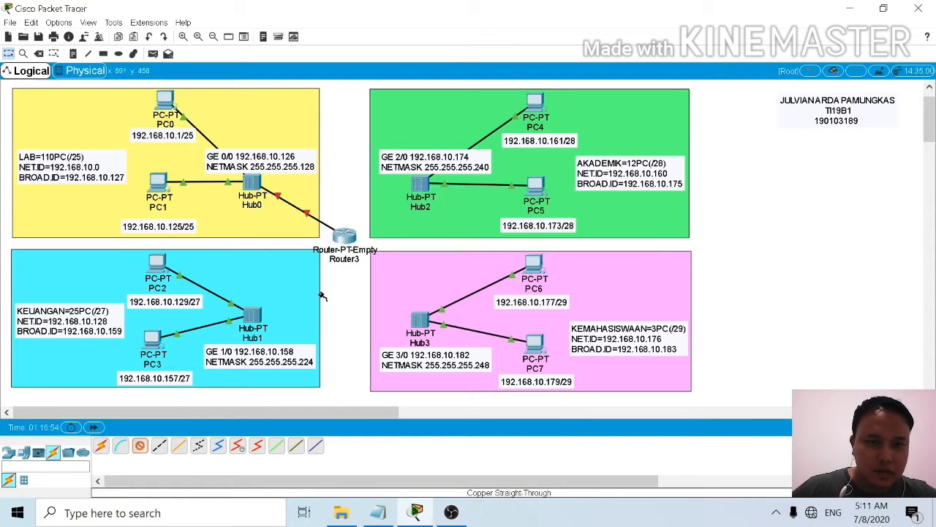
pyautogui.click(346, 239)
pyautogui.click(371, 274)
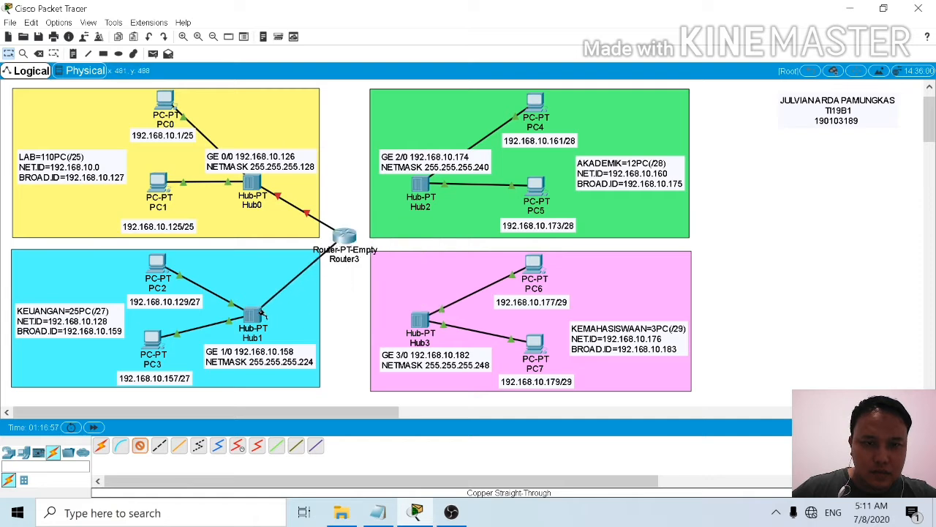
pyautogui.click(255, 314)
pyautogui.click(301, 323)
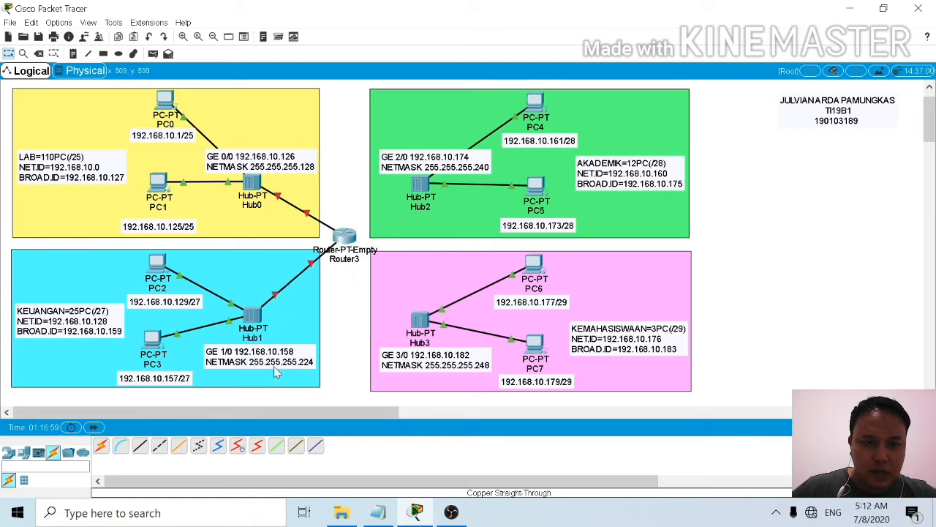
# Step: Connect the router's GigabitEthernet2/0 port to Hub2 in the AKADEMIK area with a Copper Straight-Through cable
pyautogui.click(140, 447)
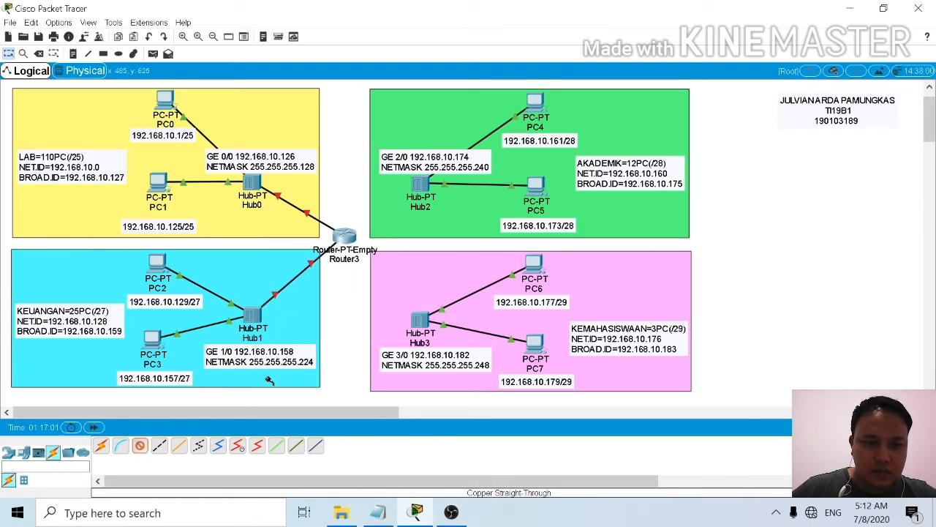
pyautogui.click(352, 238)
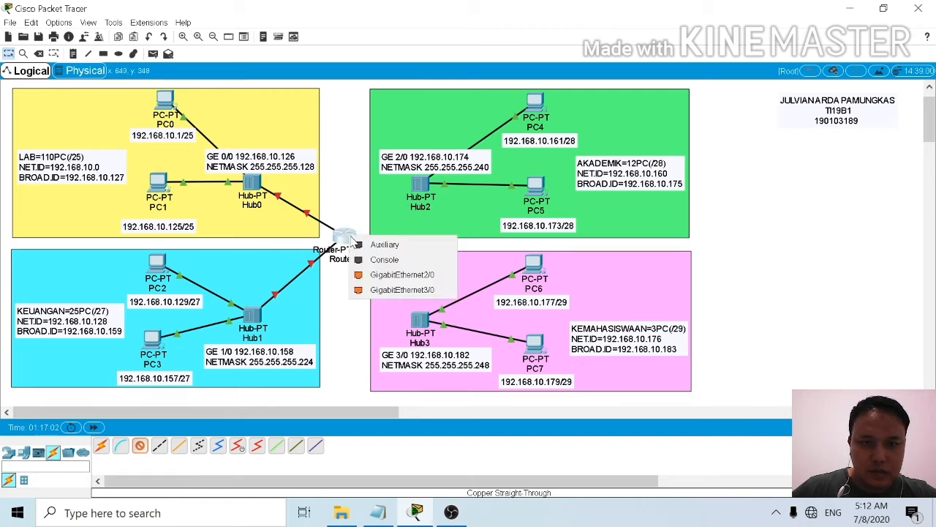
pyautogui.click(391, 275)
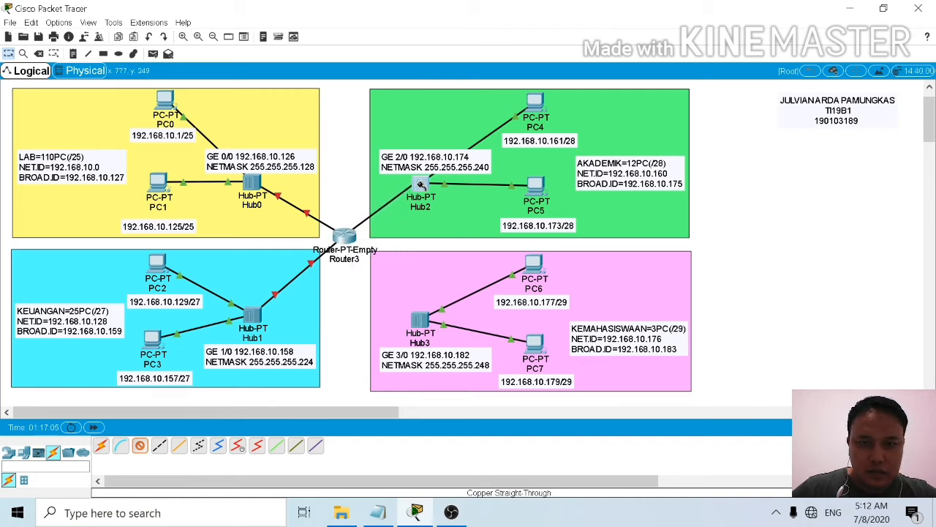
pyautogui.click(419, 184)
pyautogui.click(454, 194)
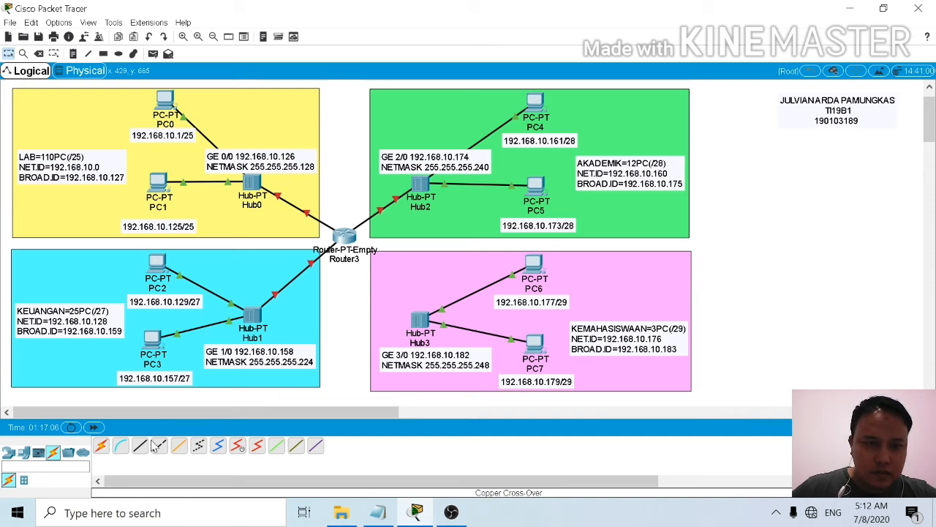
# Step: Connect the router's GigabitEthernet3/0 port to Hub3 in the KEMAHASISWAAN area with a Copper Straight-Through cable
pyautogui.click(347, 237)
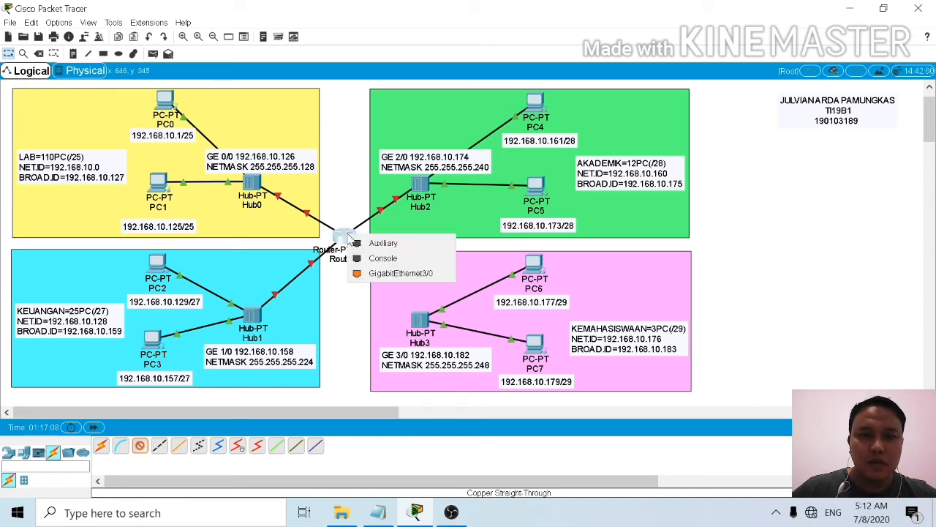
pyautogui.click(382, 273)
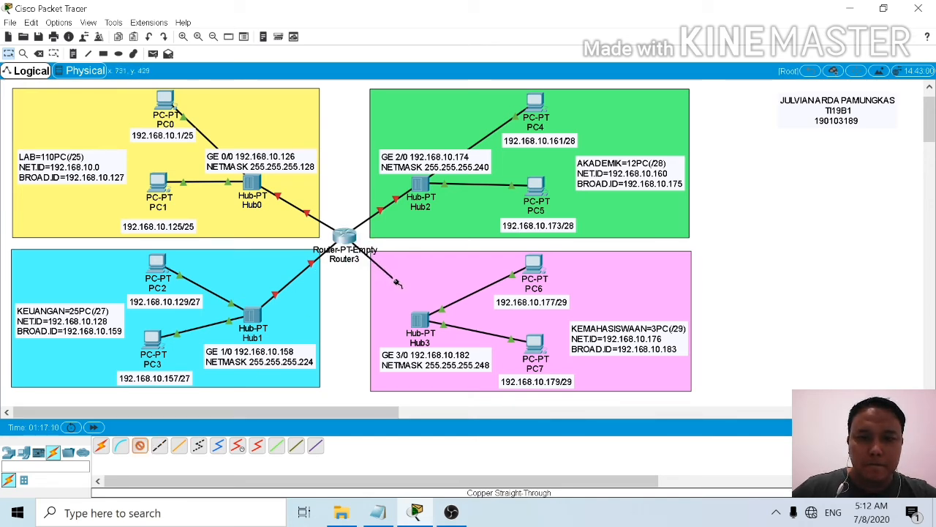
pyautogui.click(422, 322)
pyautogui.click(445, 324)
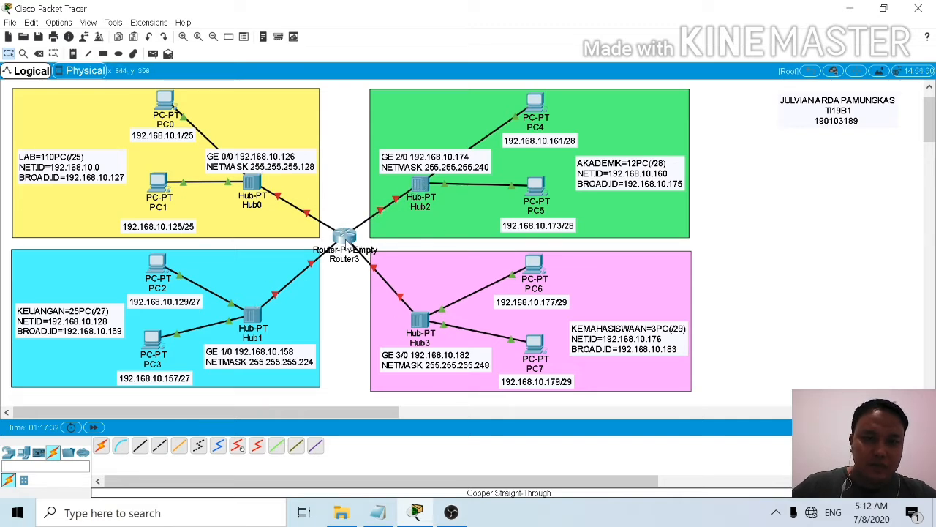
# Step: Open the router's command line interface and answer no to the initial configuration dialog to reach the Router prompt
pyautogui.click(346, 242)
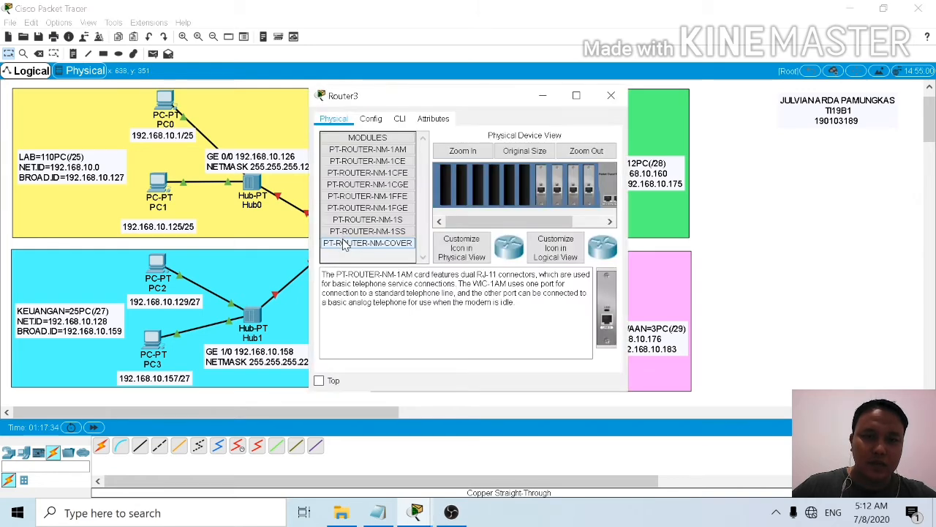
pyautogui.click(398, 119)
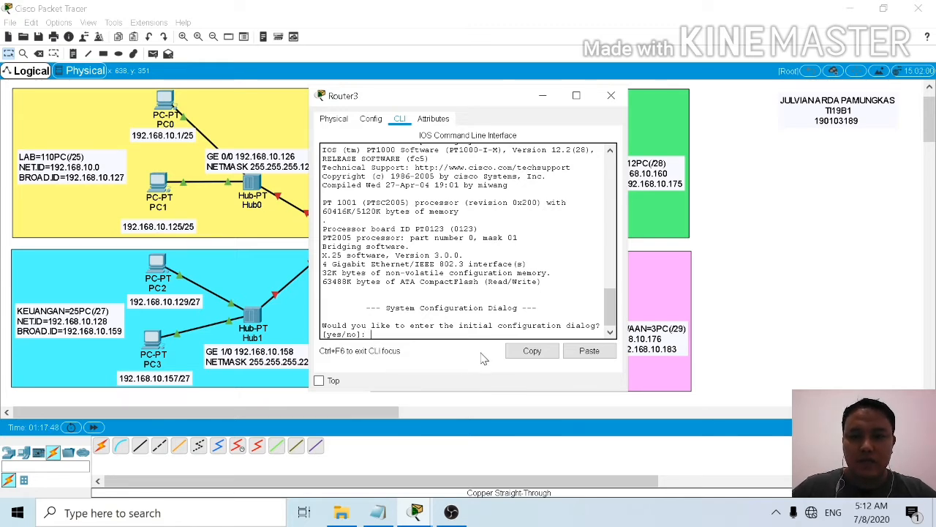
pyautogui.write('n')
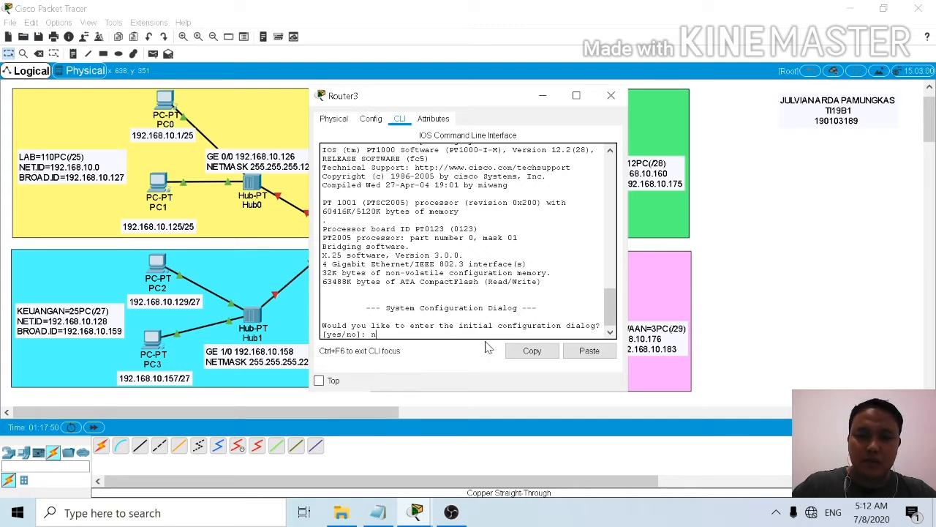
pyautogui.write('o')
pyautogui.press('Return')
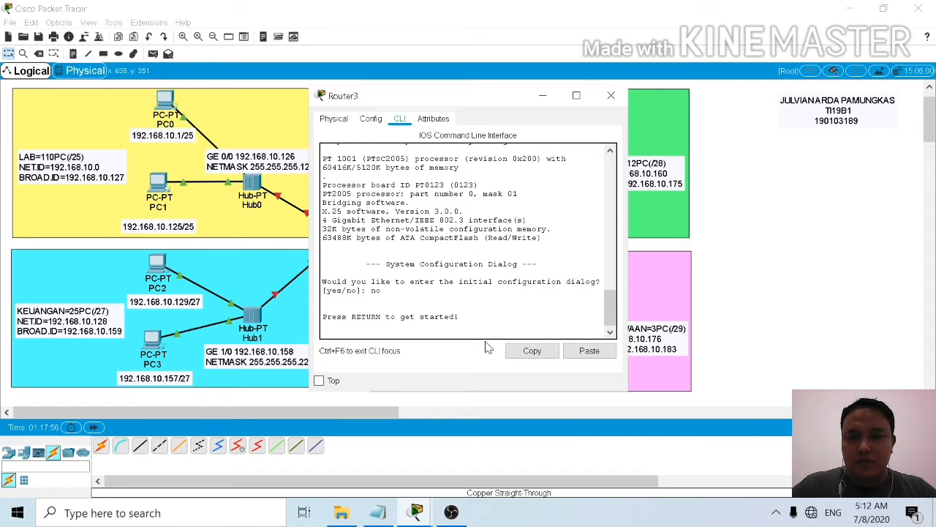
pyautogui.press('Return')
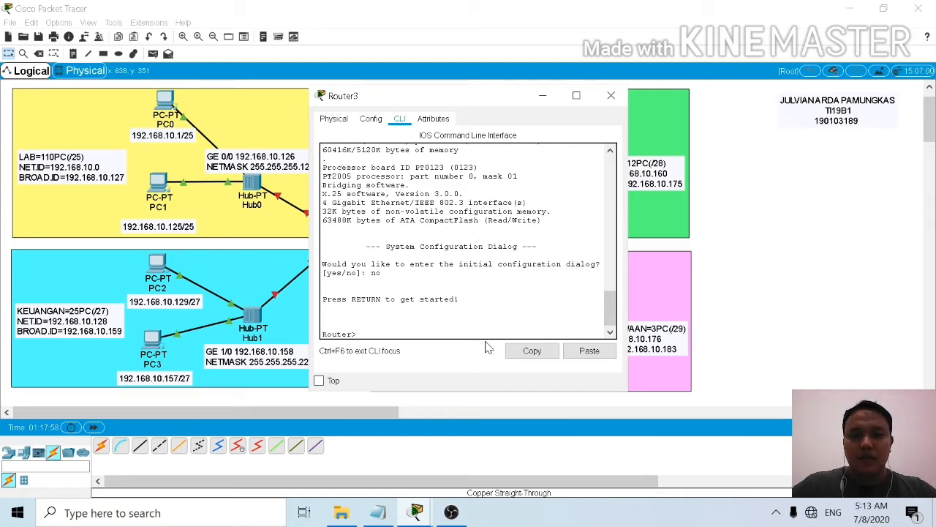
# Step: Enter privileged EXEC mode on the router with the enable command
pyautogui.write('ena')
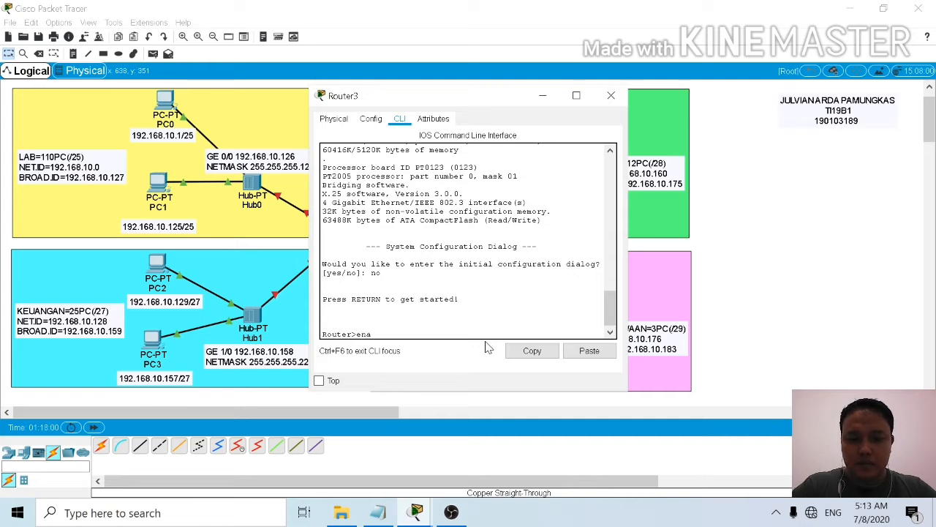
pyautogui.write('ble')
pyautogui.press('Return')
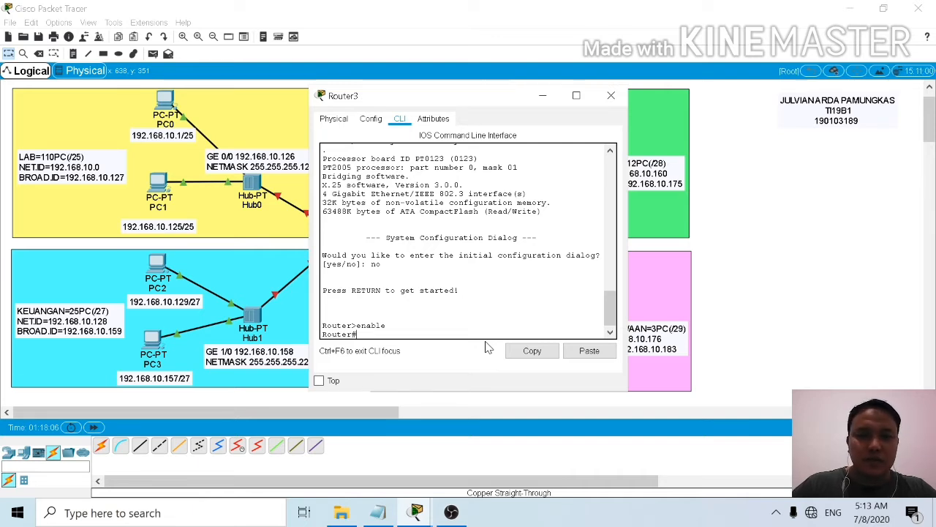
# Step: Enter global configuration mode on the router with the configure terminal command
pyautogui.write('c')
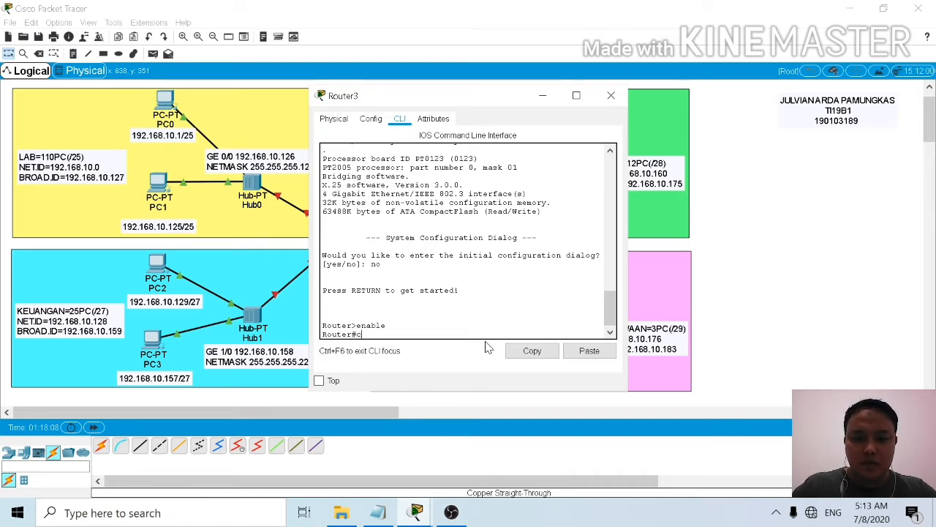
pyautogui.write('on')
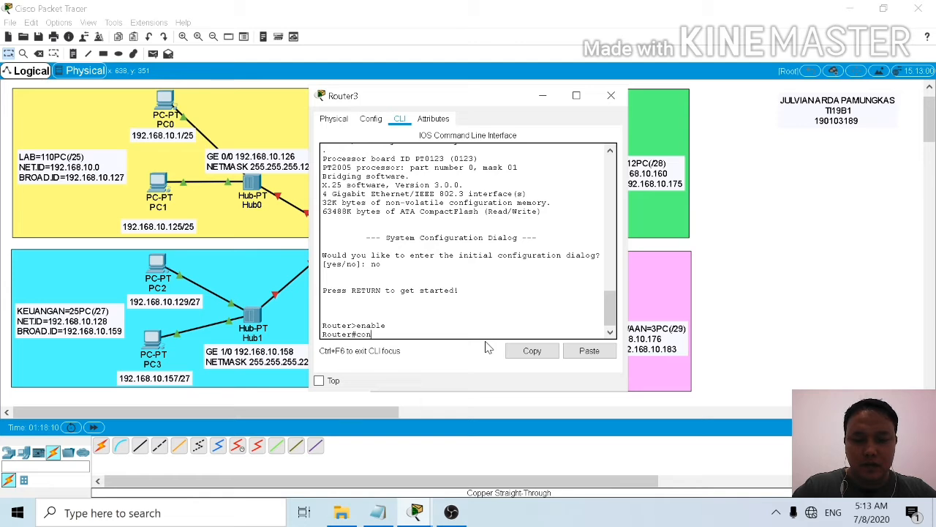
pyautogui.write('figure')
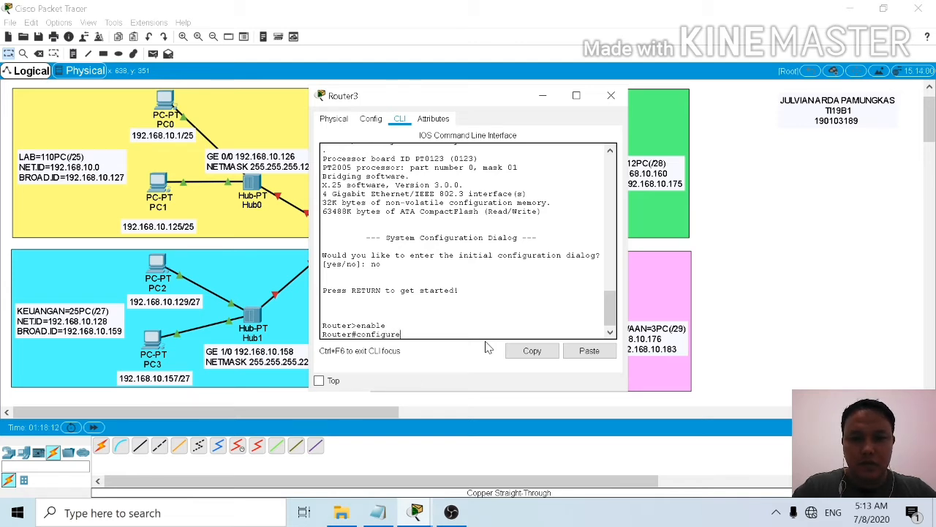
pyautogui.write(' terminal')
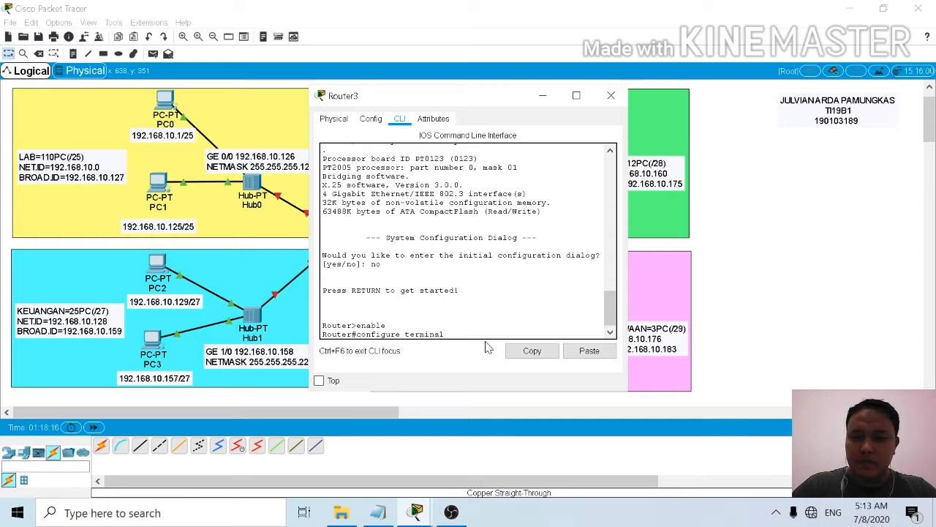
pyautogui.press('Return')
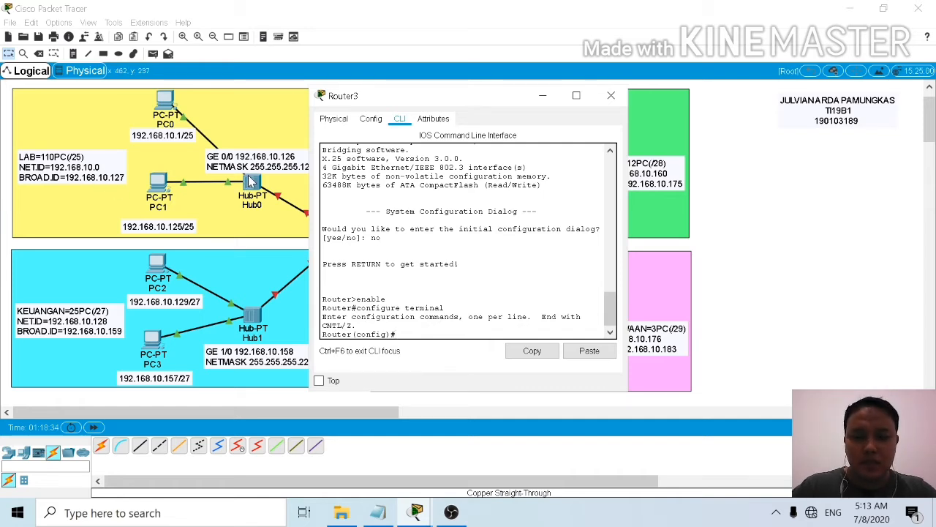
# Step: Enter interface configuration mode for the router's gigabitethernet0/0 port and move the router window clear of the LAB area's address labels
pyautogui.write('inter')
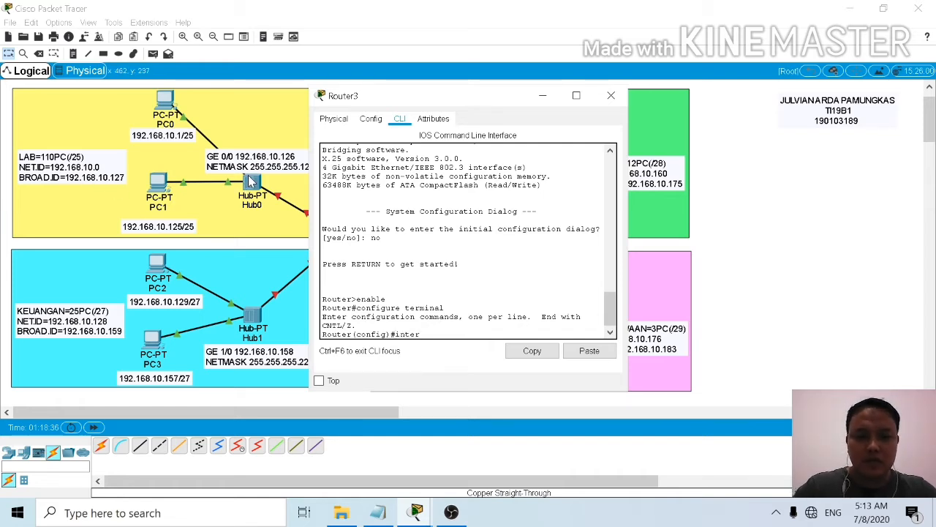
pyautogui.write('face')
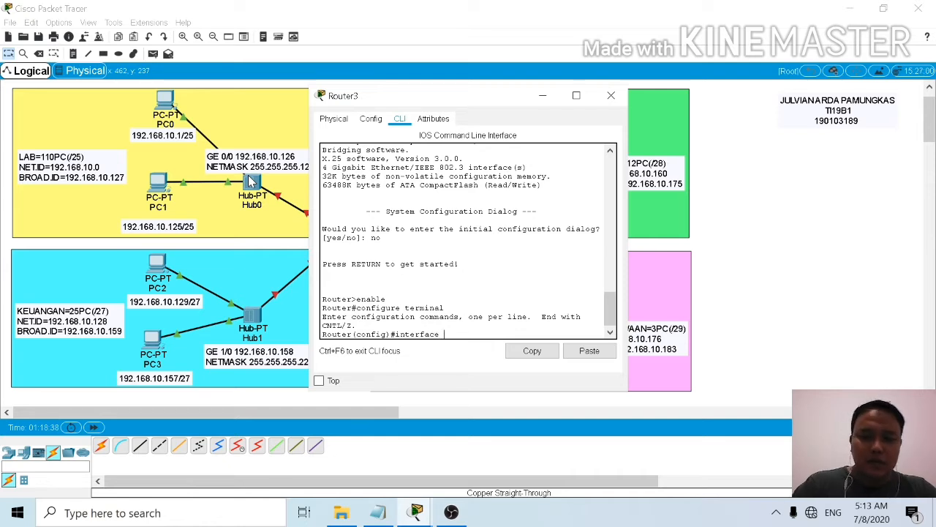
pyautogui.write(' gigabit')
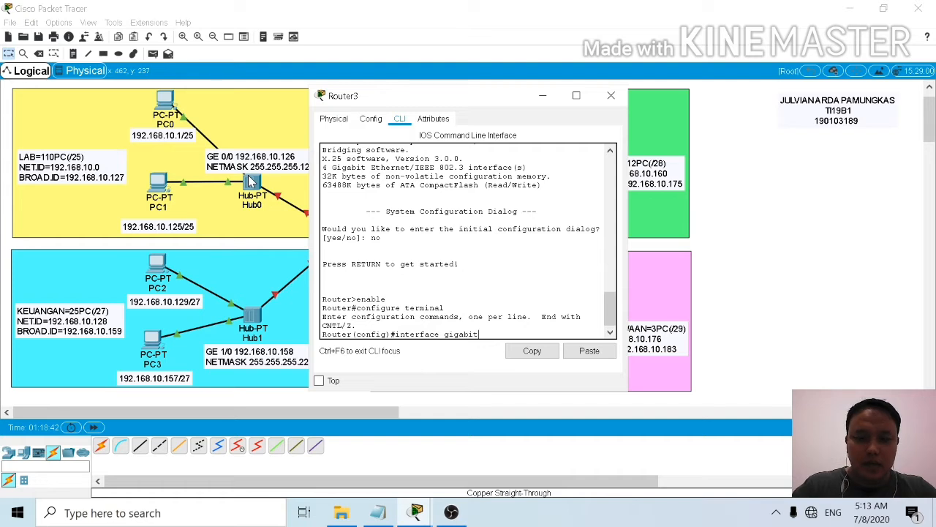
pyautogui.write('ethe')
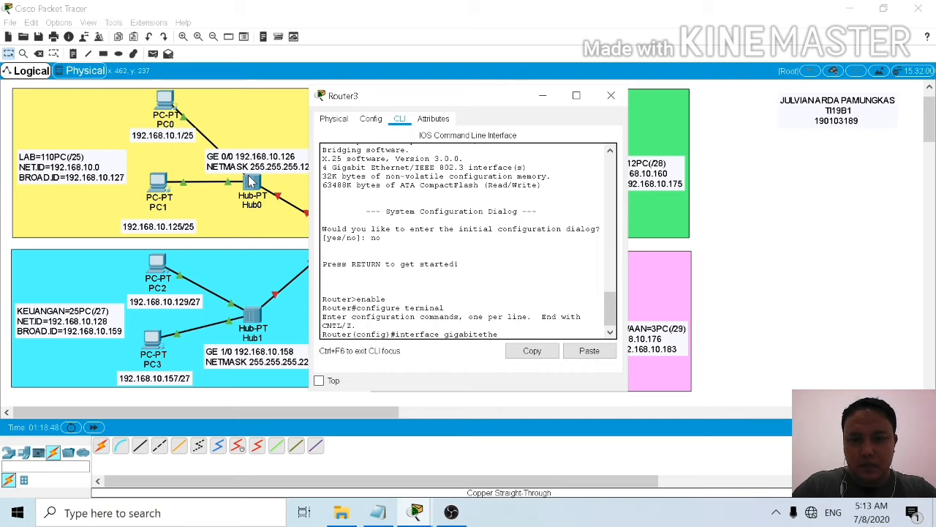
pyautogui.write('rnet')
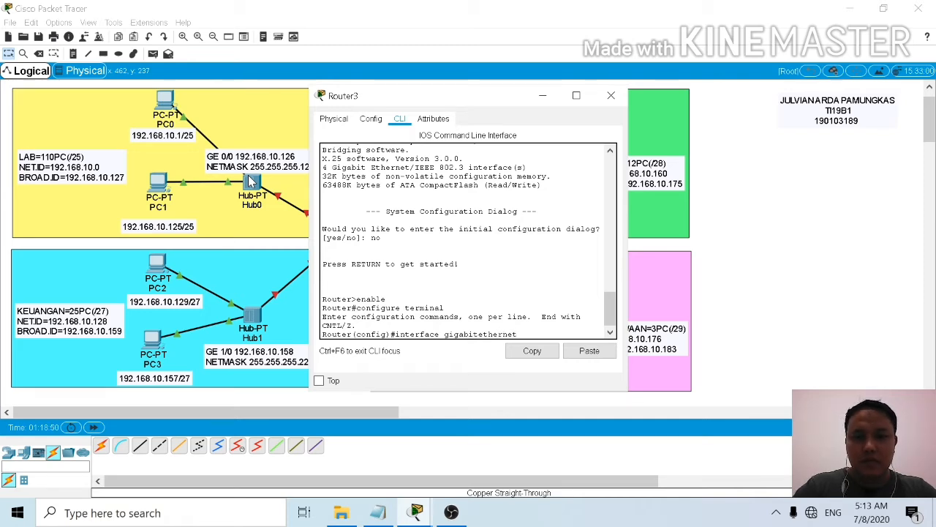
pyautogui.write('0/')
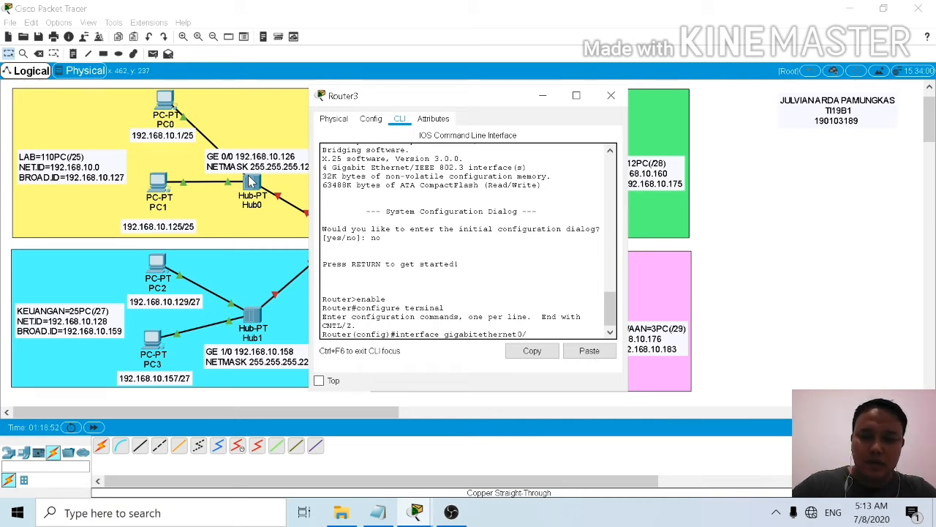
pyautogui.write('0')
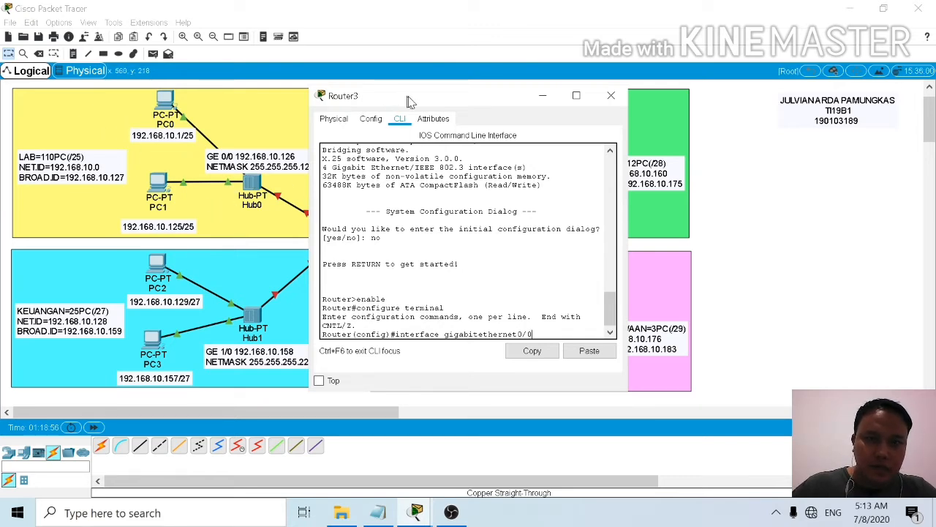
pyautogui.moveTo(406, 97); pyautogui.dragTo(483, 93)
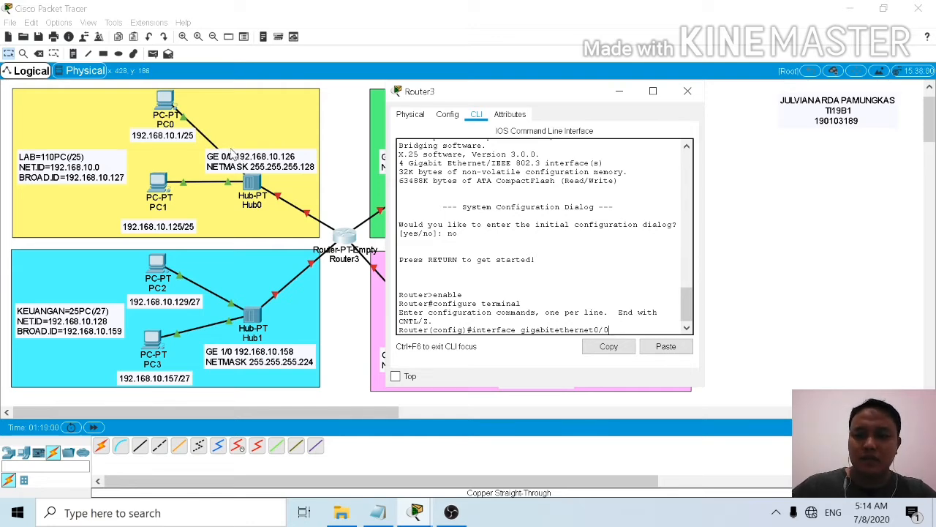
pyautogui.press('Return')
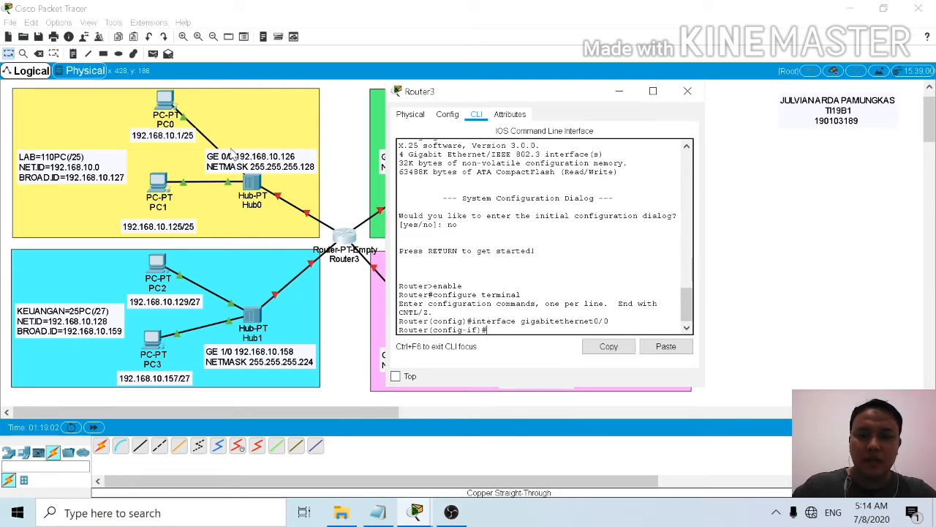
# Step: Assign IP address 192.168.10.126 with subnet mask 255.255.255.128 to the router's GigabitEthernet0/0 interface
pyautogui.write('ip a')
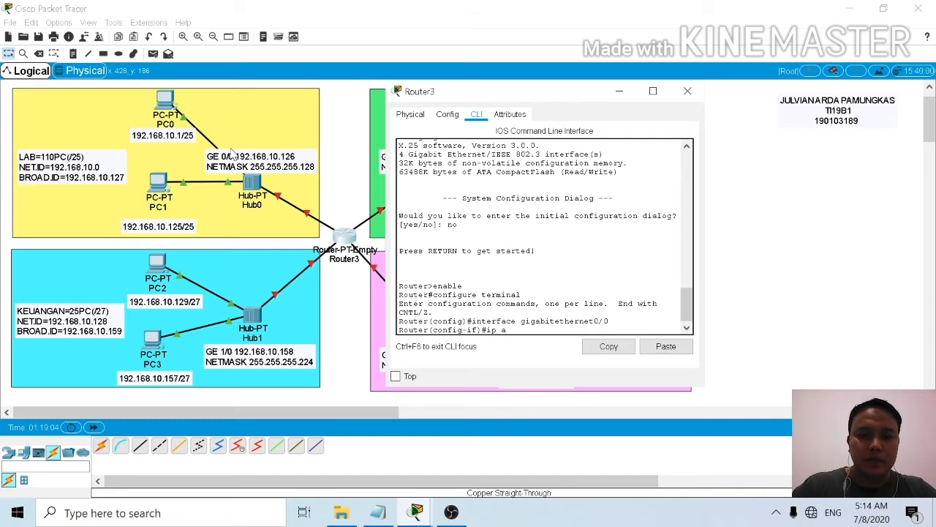
pyautogui.write('ddress')
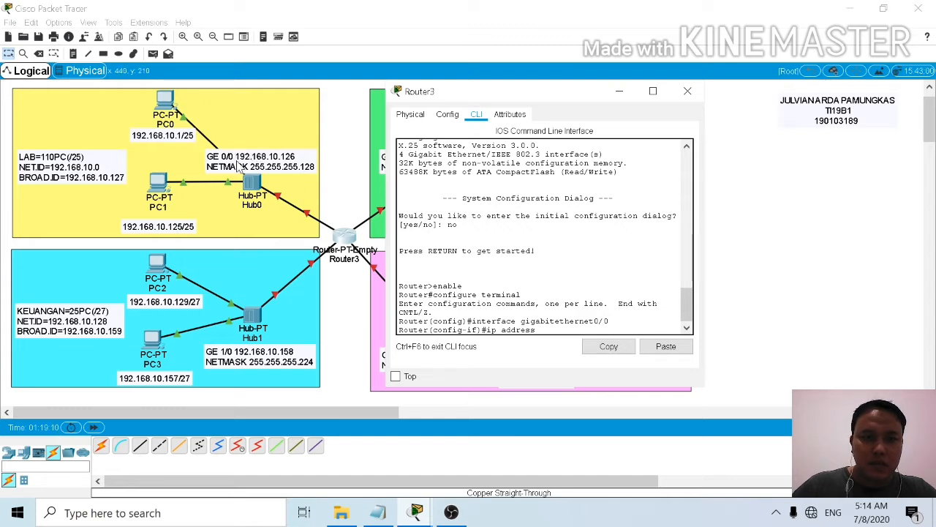
pyautogui.write('1')
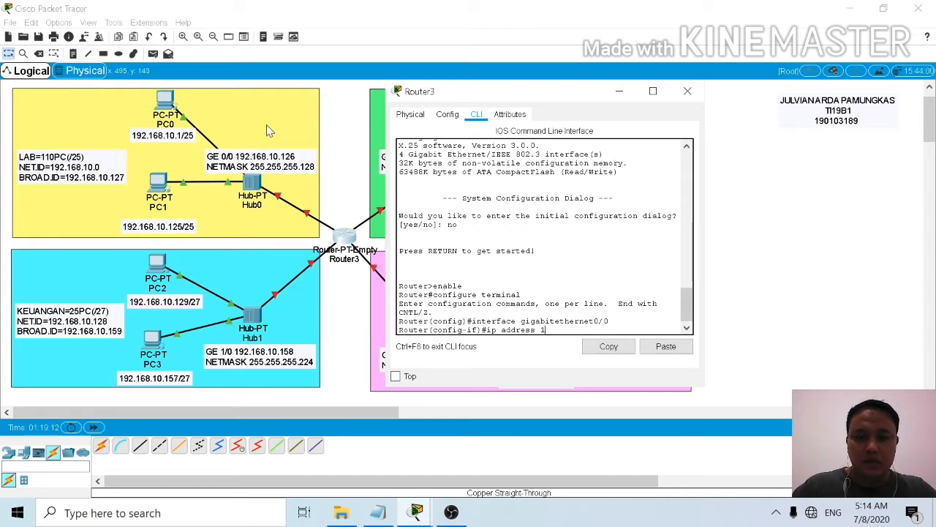
pyautogui.write('92.')
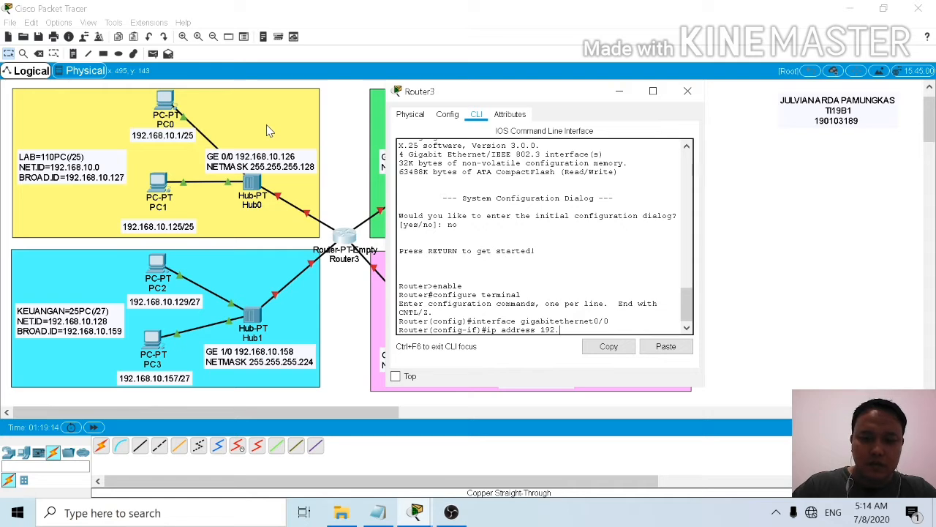
pyautogui.write('168.1')
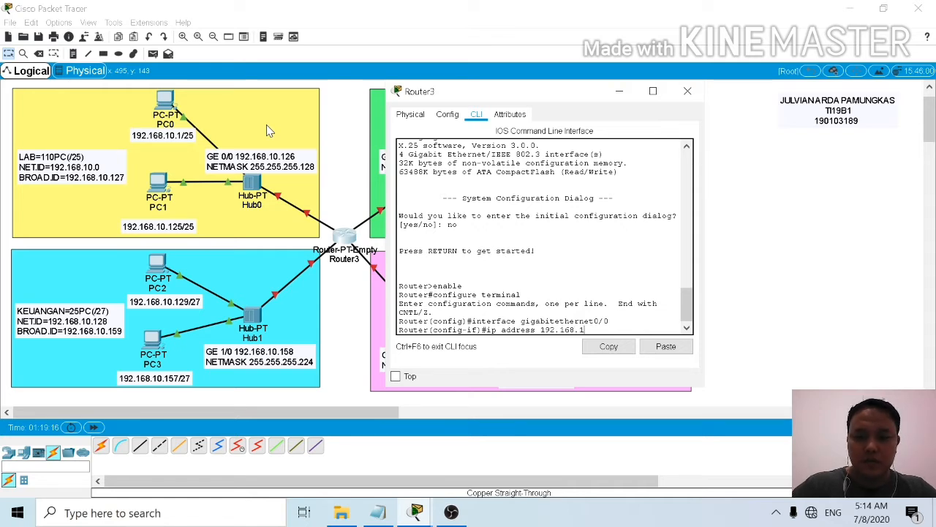
pyautogui.write('0.12')
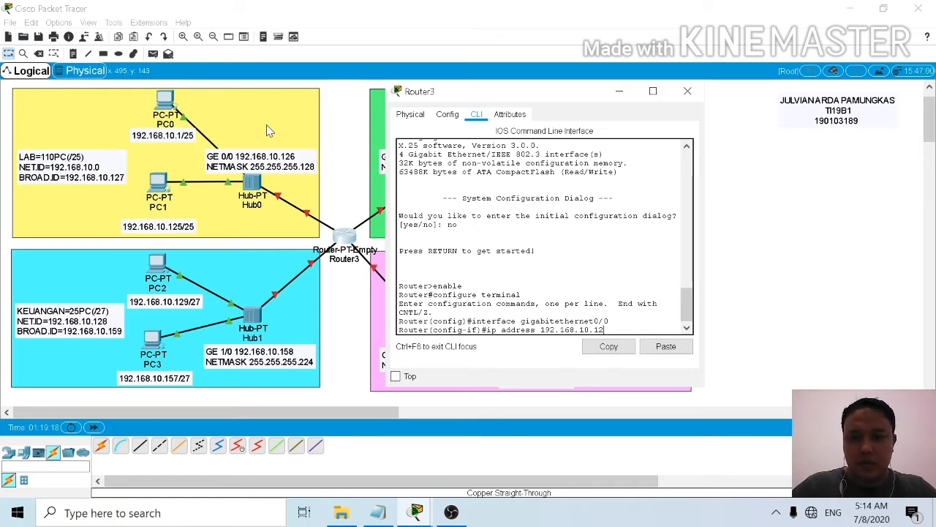
pyautogui.write('6')
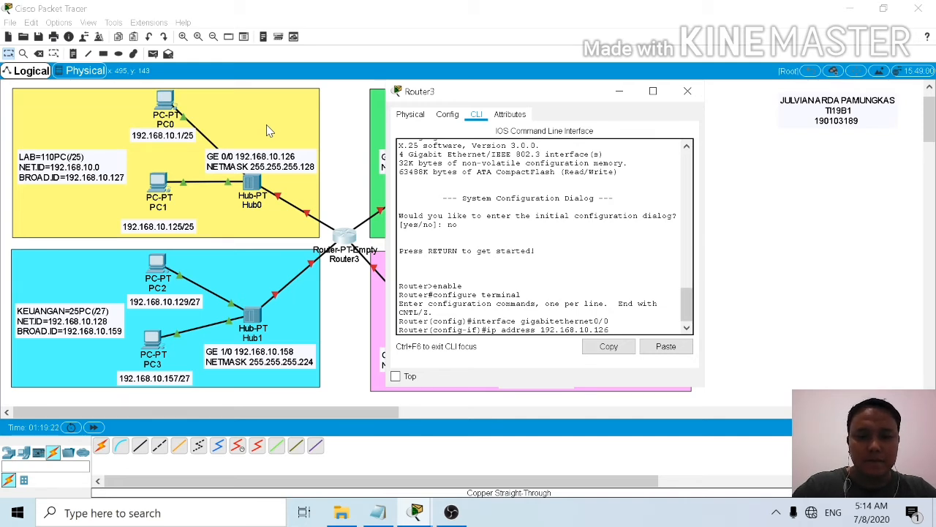
pyautogui.write(' 255.255')
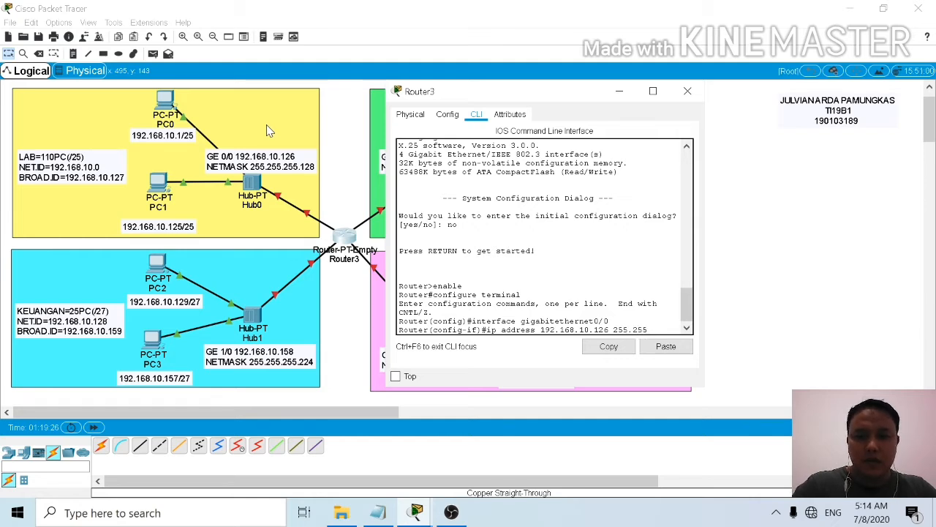
pyautogui.write('.255')
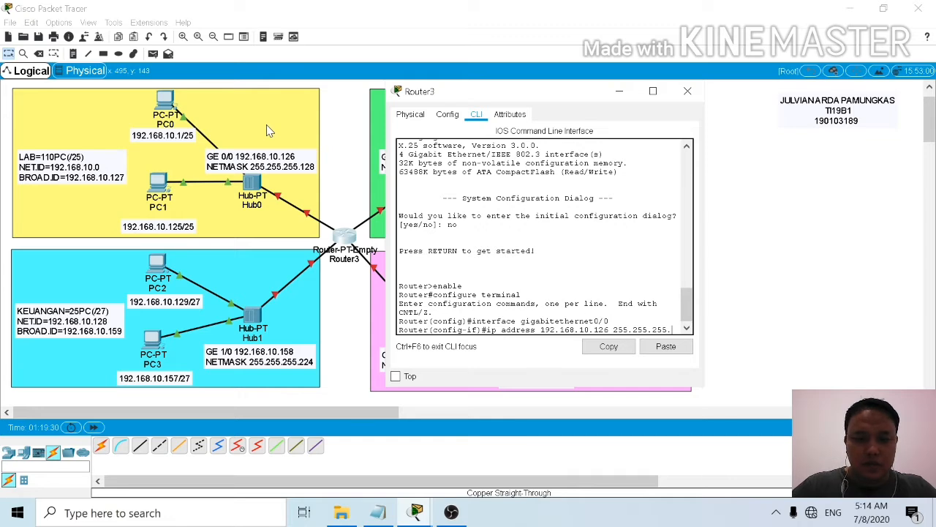
pyautogui.write('.128')
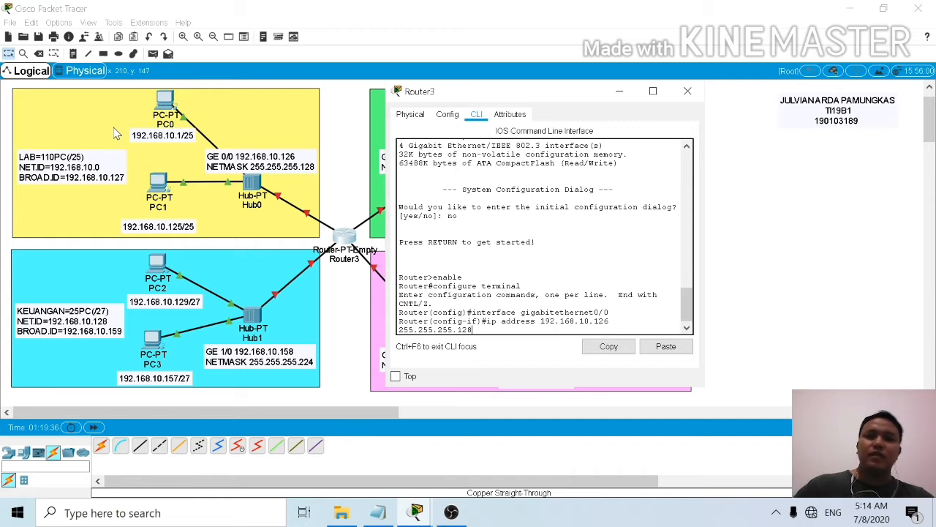
pyautogui.press('Return')
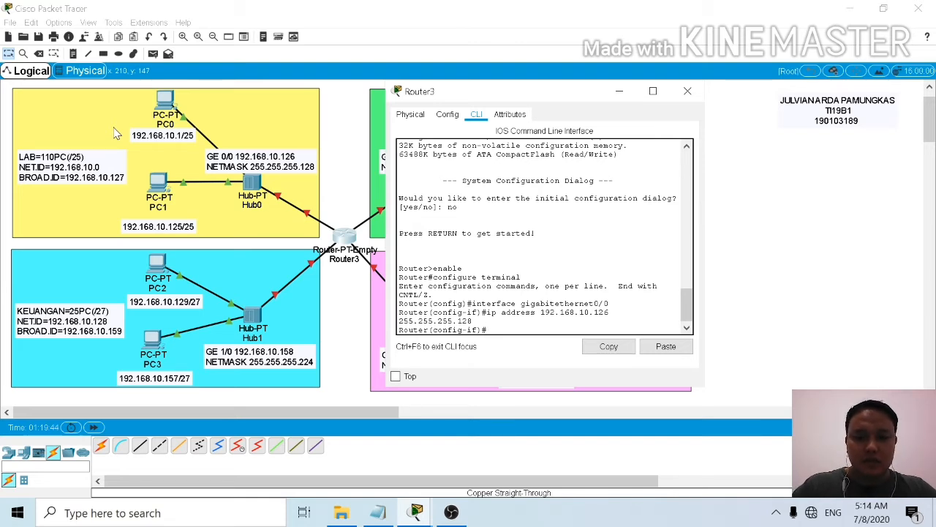
# Step: Activate the GigabitEthernet0/0 interface with the no shutdown command and return to a fresh interface prompt
pyautogui.write('no')
pyautogui.write('s')
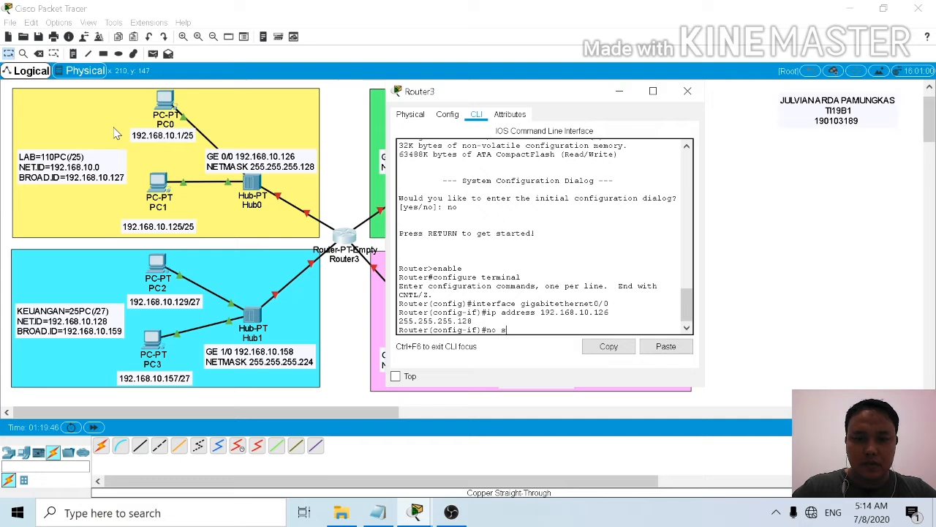
pyautogui.write('hutdown')
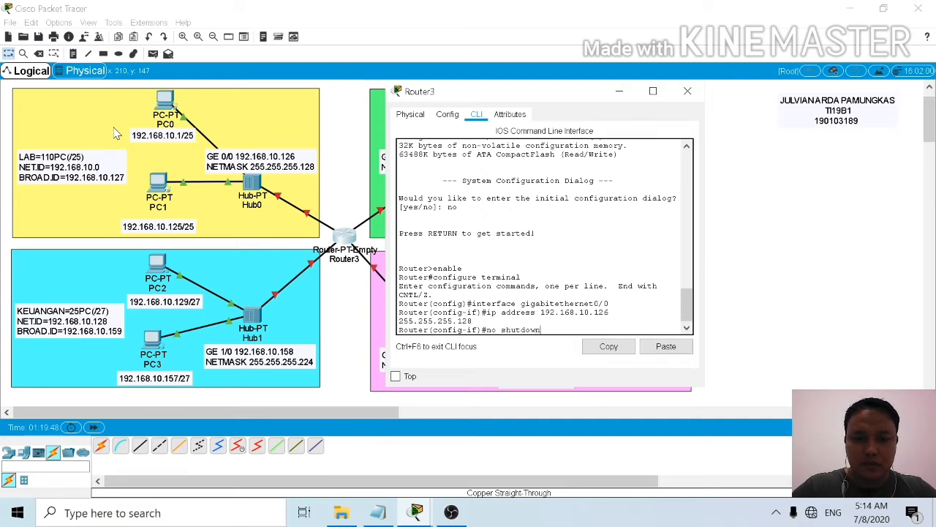
pyautogui.press('Return')
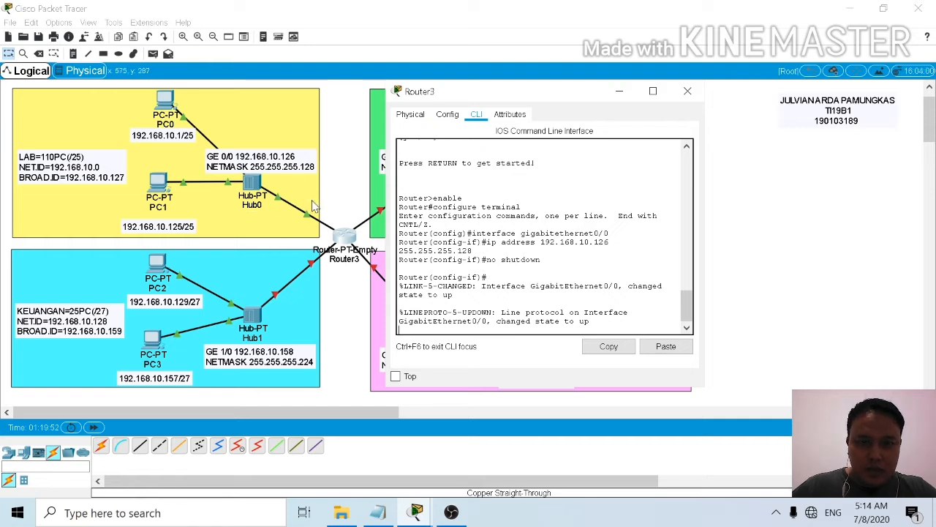
pyautogui.press('Return')
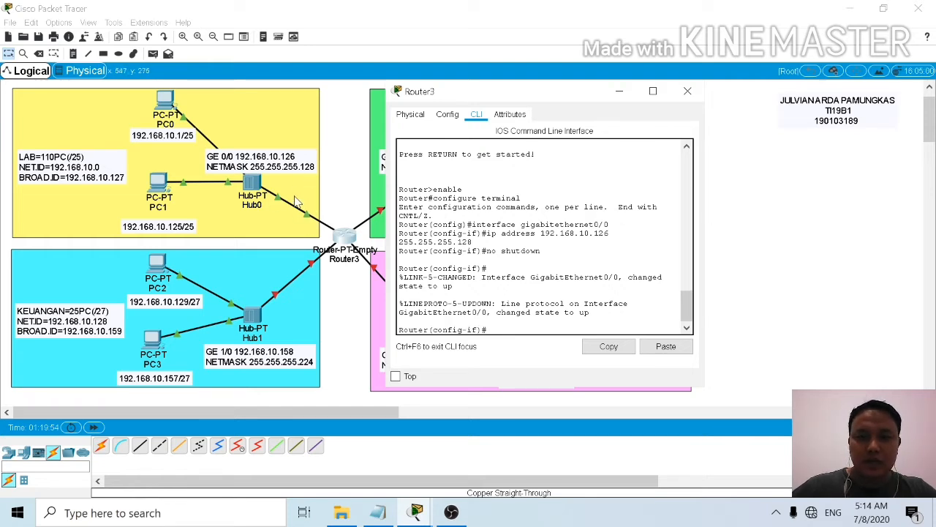
# Step: Exit GigabitEthernet0/0 configuration back to global configuration mode, and move the router window clear of the topology around the router
pyautogui.write('exit')
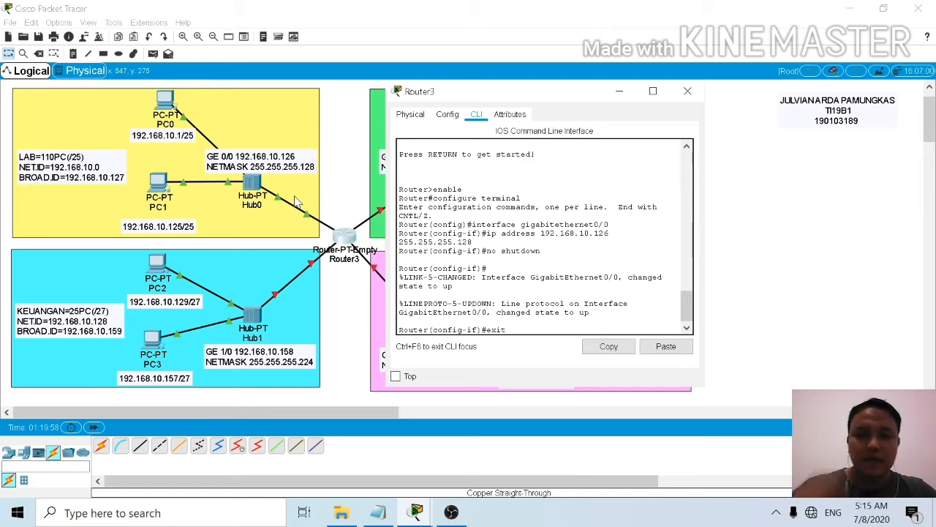
pyautogui.moveTo(566, 95); pyautogui.dragTo(637, 64)
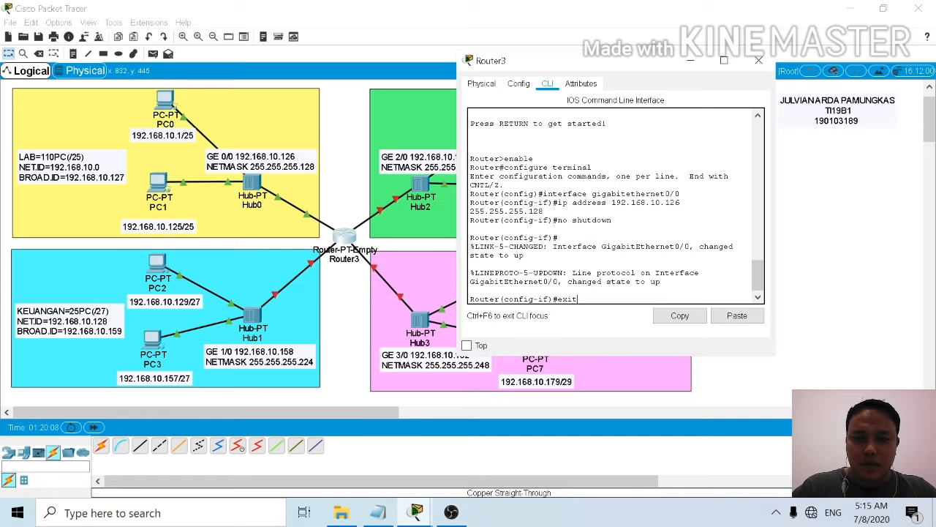
pyautogui.write('in')
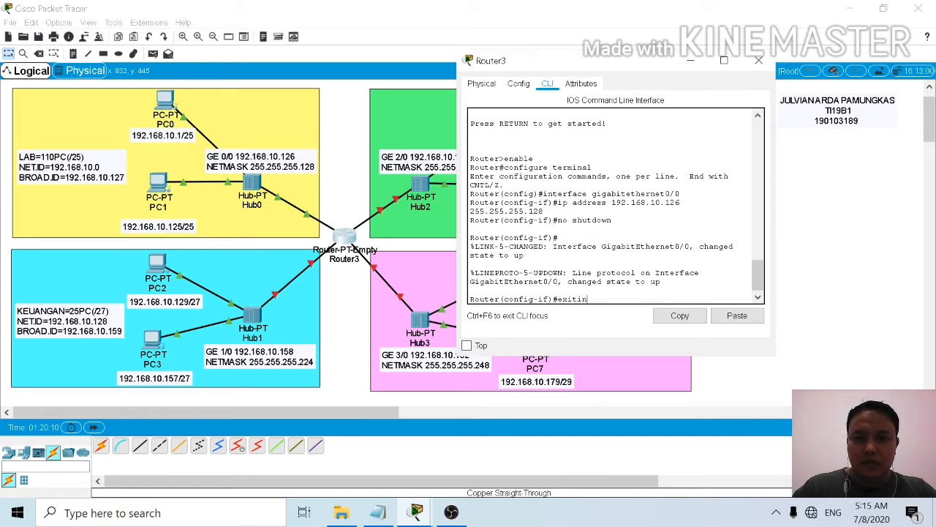
pyautogui.press('BackSpace')
pyautogui.press('BackSpace')
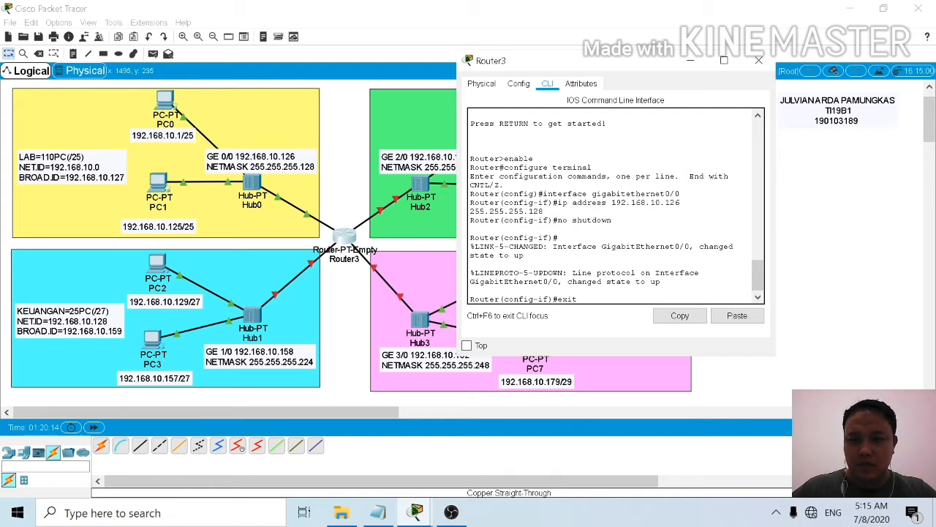
pyautogui.press('Return')
# Step: Enter interface configuration mode for the router's gigabitethernet1/0 port, which serves the KEUANGAN subnet
pyautogui.write('in')
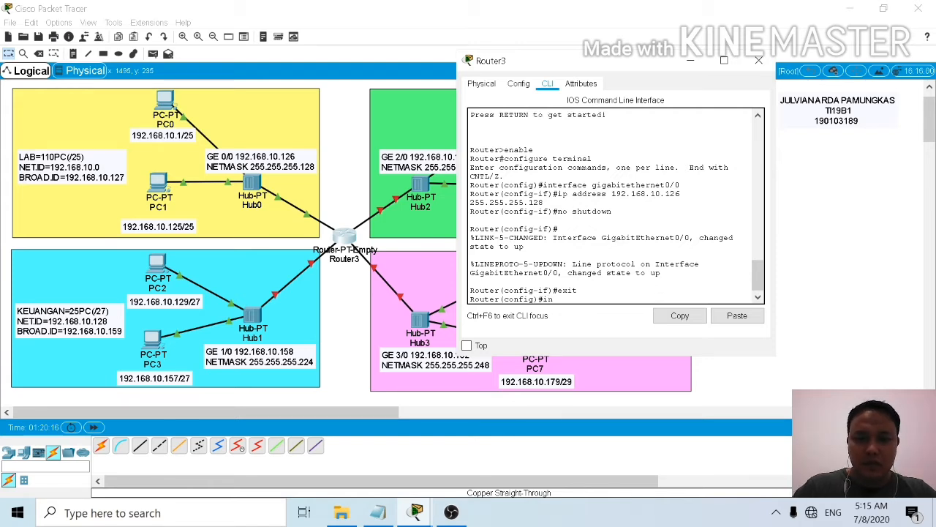
pyautogui.write('terface')
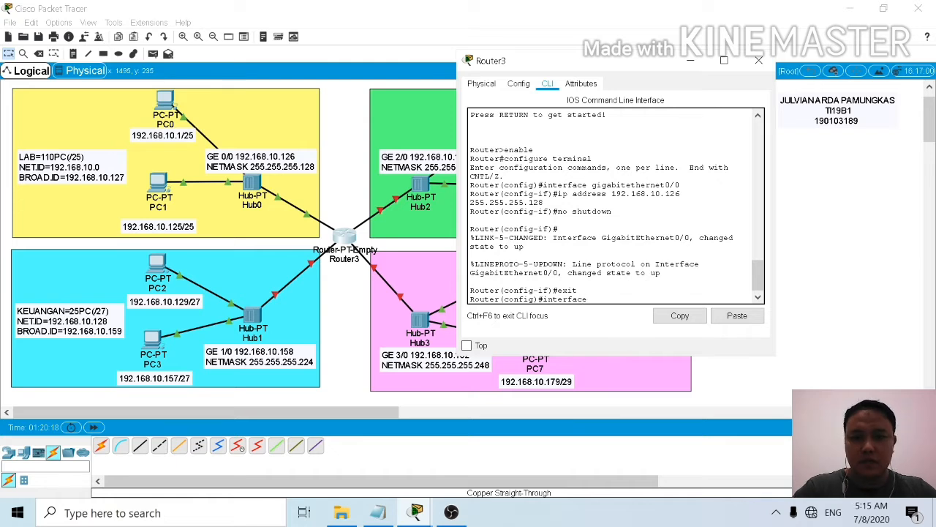
pyautogui.write(' gigabite')
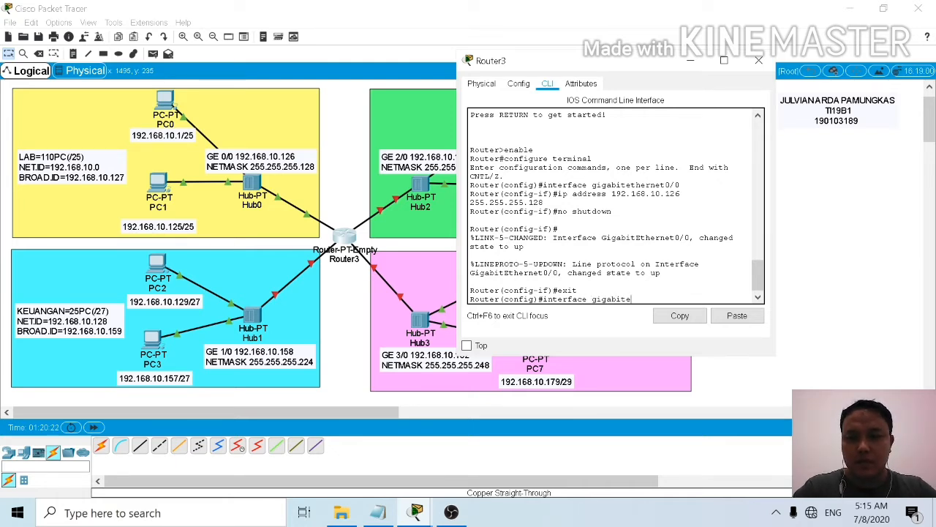
pyautogui.press('BackSpace')
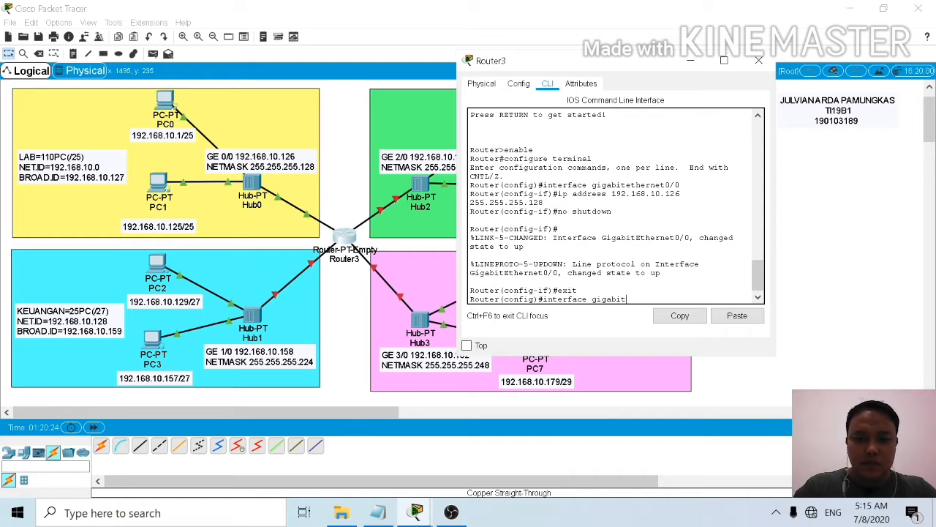
pyautogui.write('ethernet')
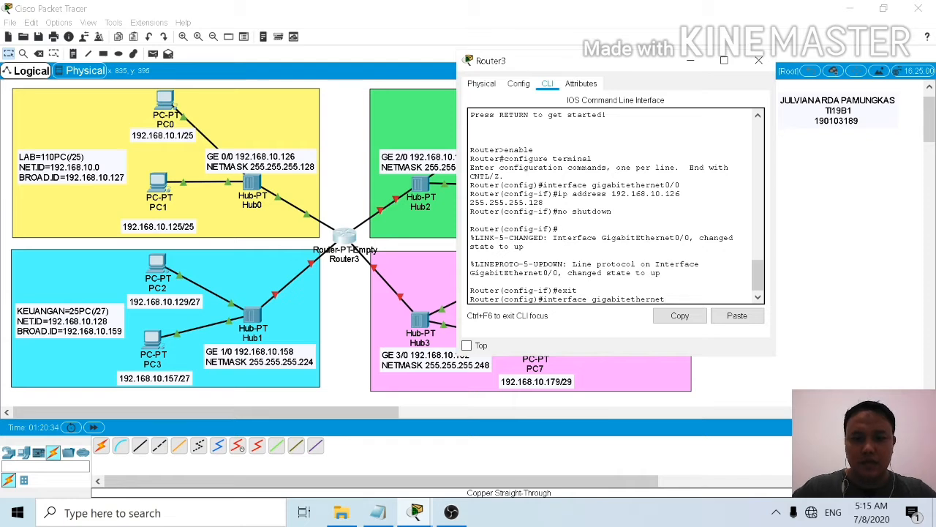
pyautogui.write('1')
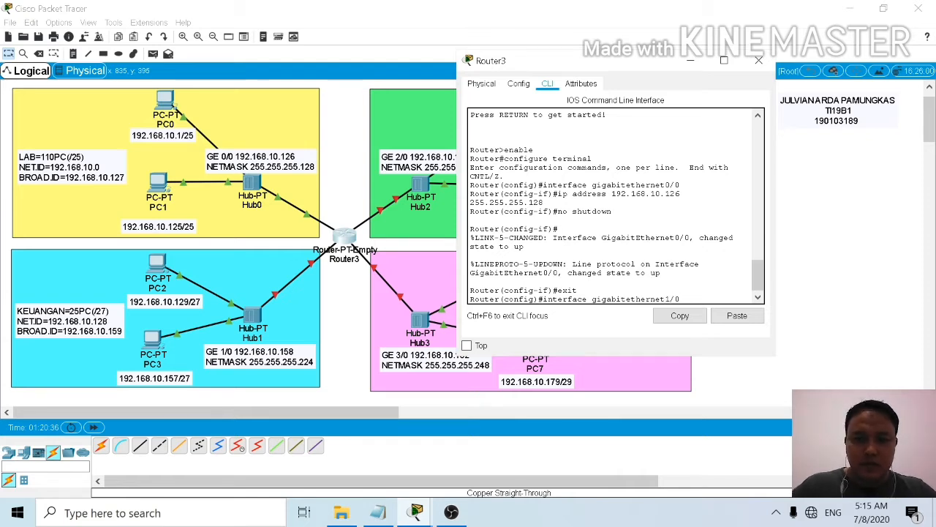
pyautogui.write('/0')
pyautogui.press('Return')
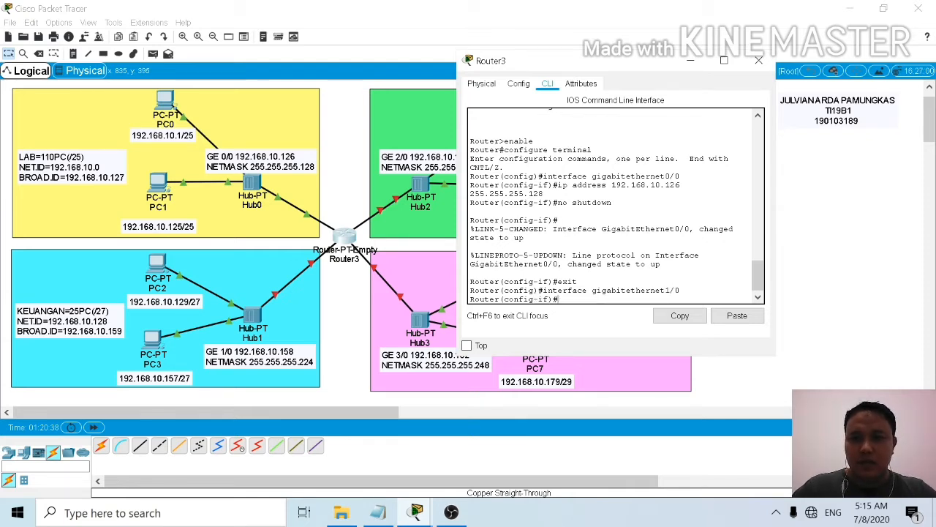
# Step: Assign IP address 192.168.10.158 with subnet mask 255.255.255.224 to the router's GigabitEthernet1/0 interface
pyautogui.write('ip addres')
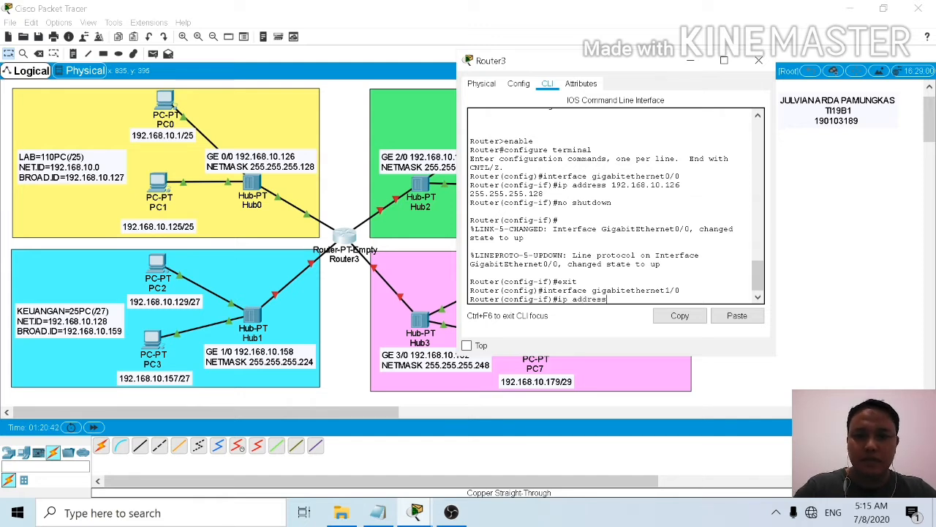
pyautogui.write('s ')
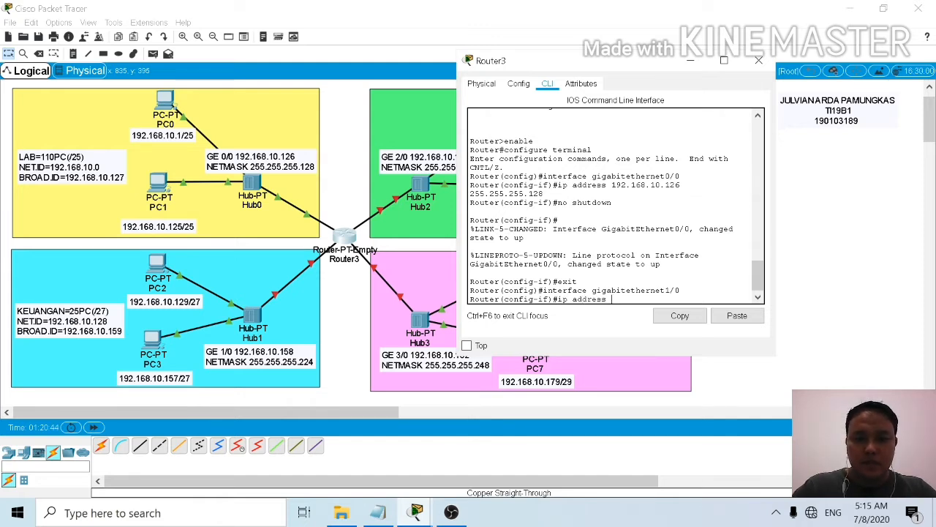
pyautogui.write('192.168')
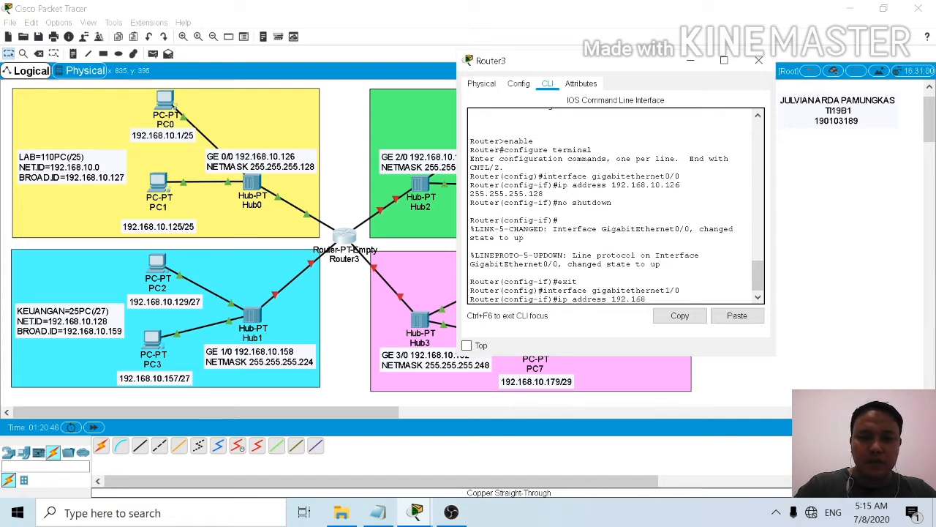
pyautogui.write('.10')
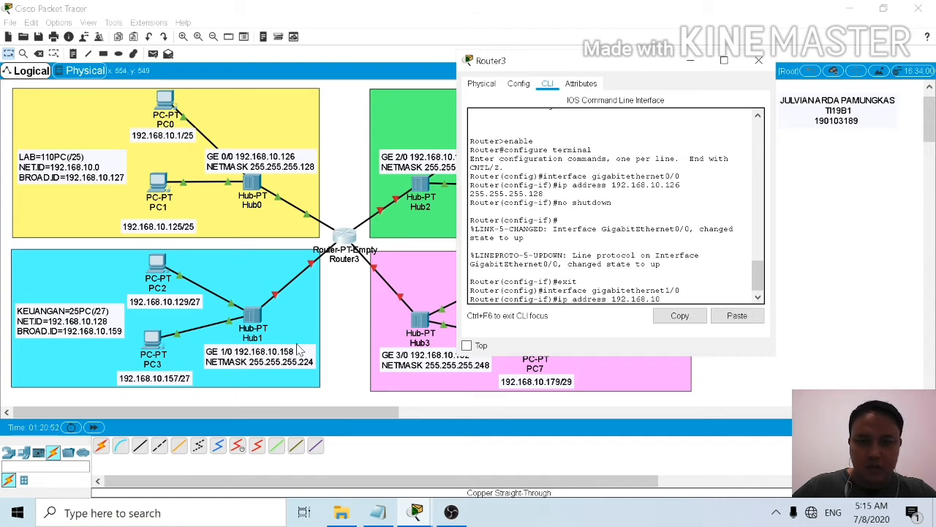
pyautogui.write('.15')
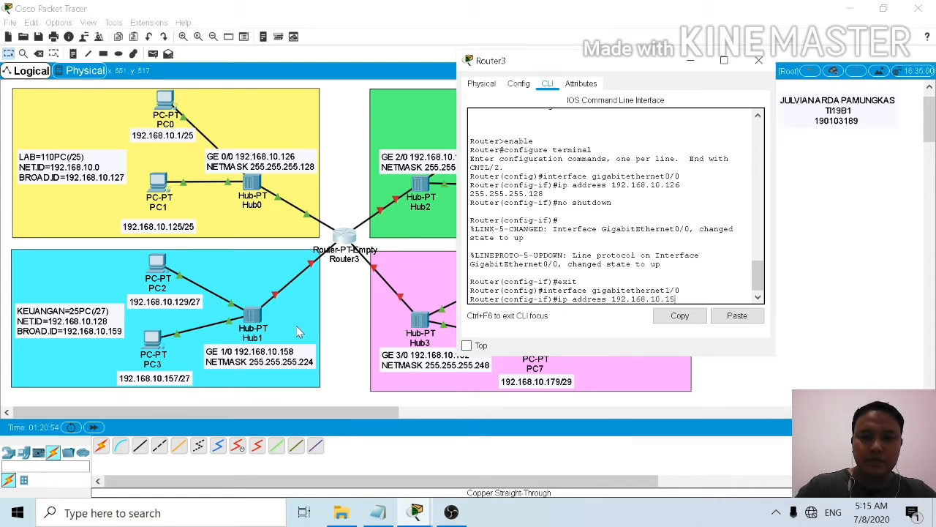
pyautogui.write('8')
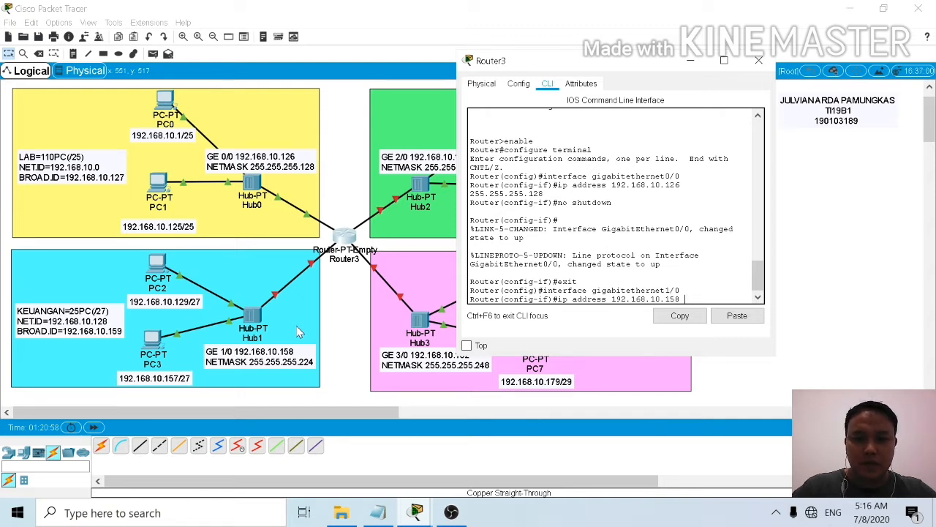
pyautogui.write(' 2')
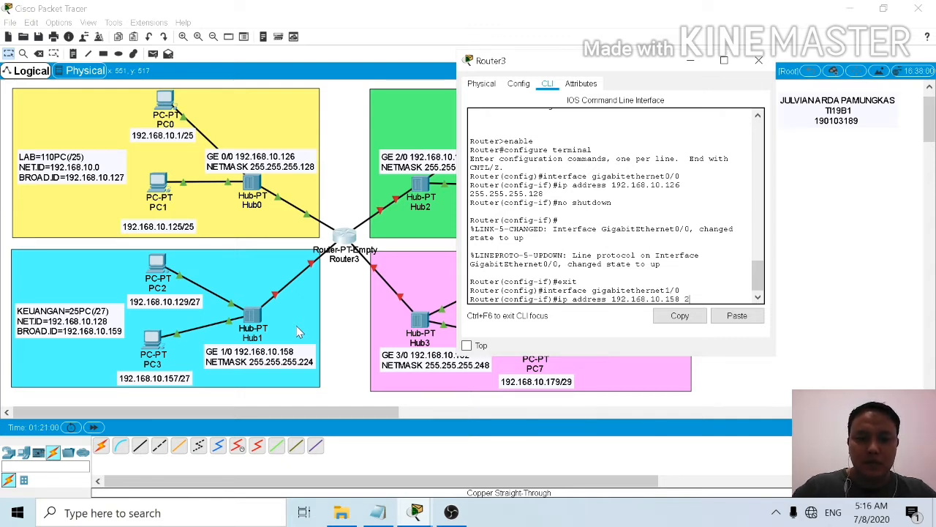
pyautogui.write('55.2')
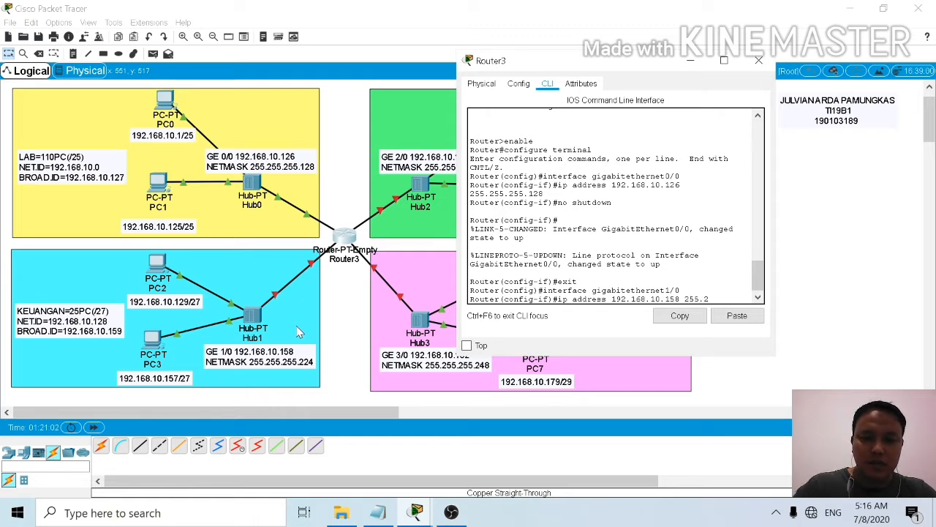
pyautogui.write('55.255')
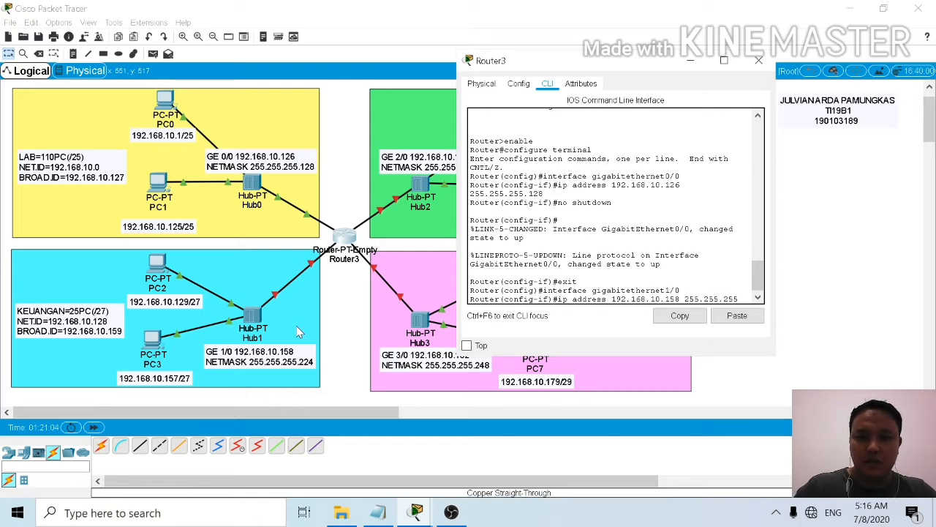
pyautogui.write('.2')
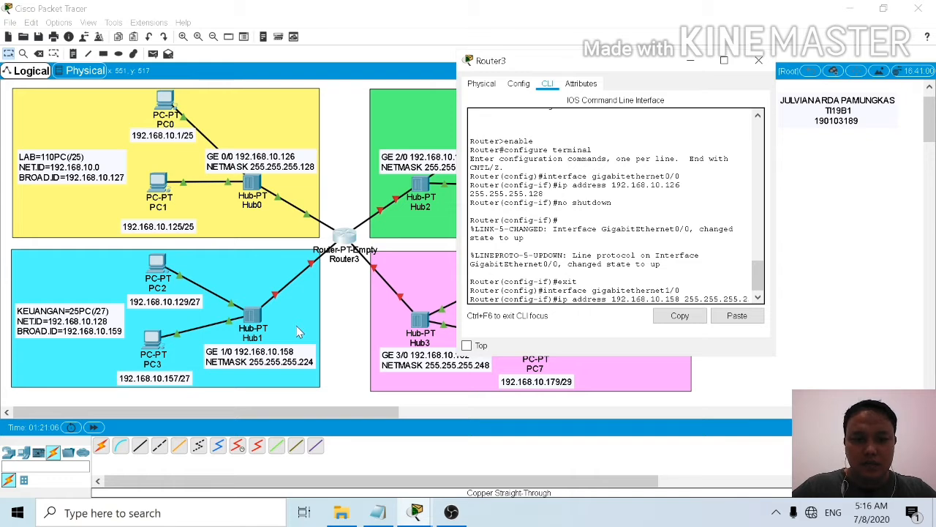
pyautogui.write('24')
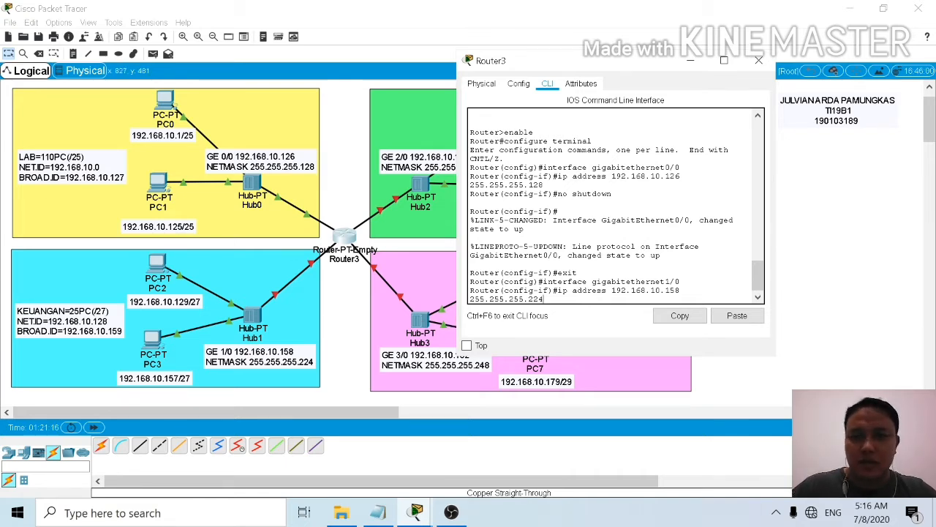
pyautogui.press('Return')
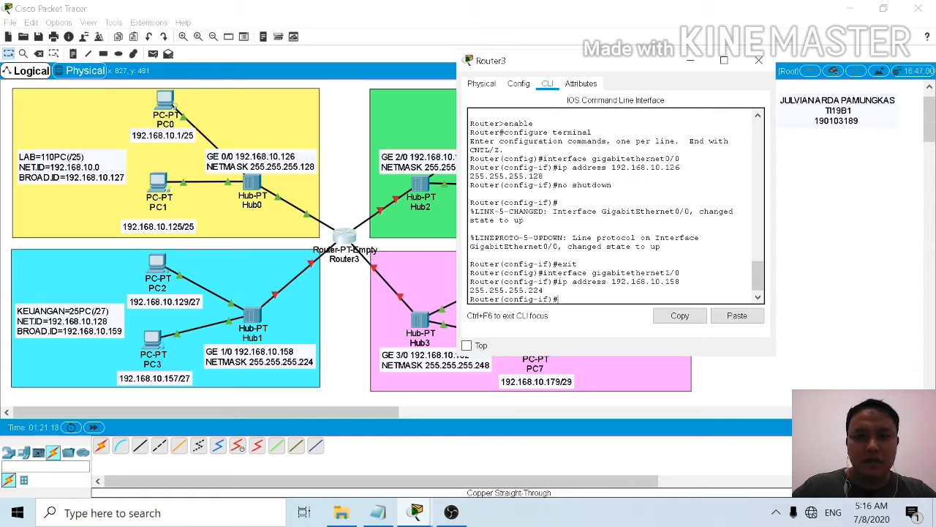
# Step: Activate the GigabitEthernet1/0 interface with the no shutdown command and return to a fresh interface prompt
pyautogui.write('no')
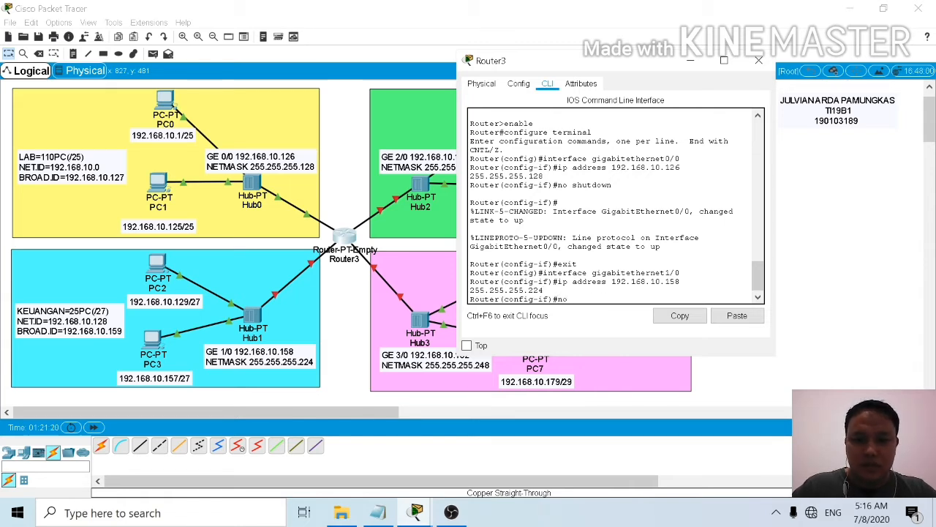
pyautogui.write(' shut')
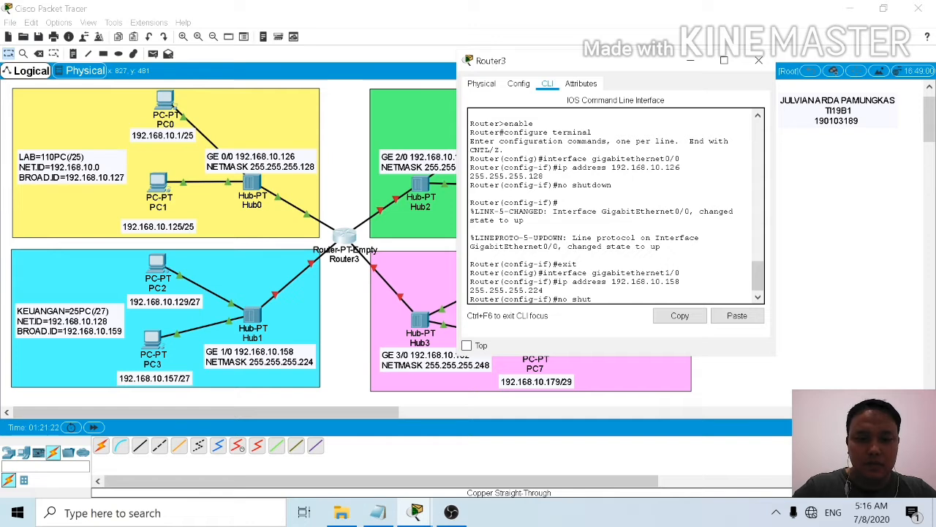
pyautogui.write('down')
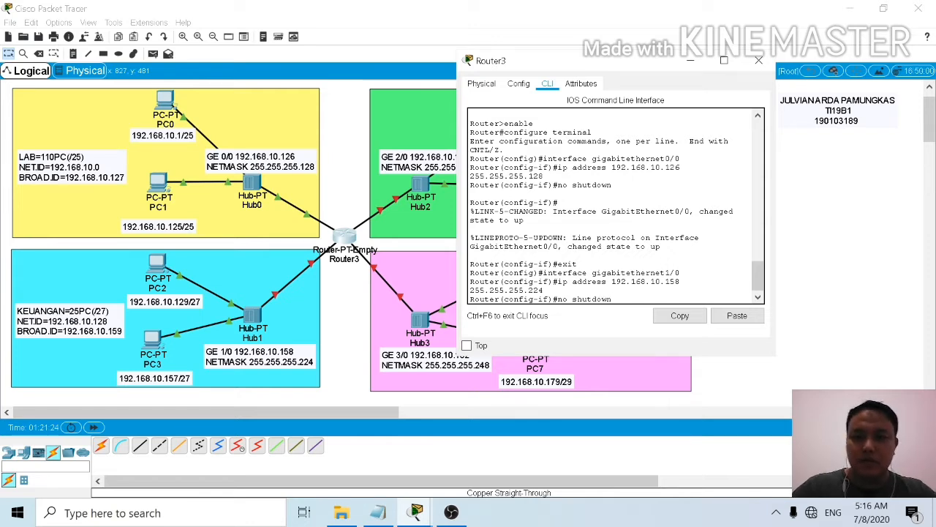
pyautogui.press('Return')
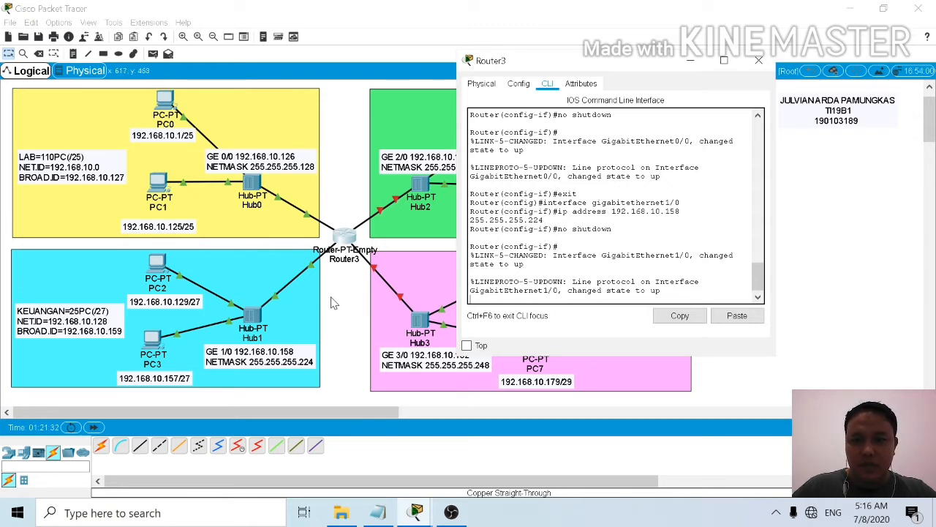
pyautogui.press('Return')
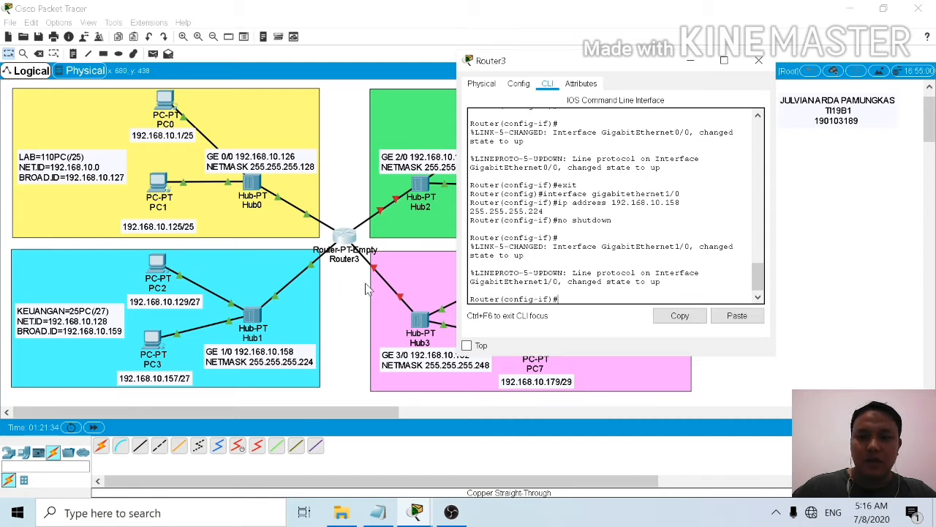
# Step: Exit GigabitEthernet1/0 configuration back to global configuration mode, and move the router window clear of the AKADEMIK and KEMAHASISWAAN areas
pyautogui.write('exi')
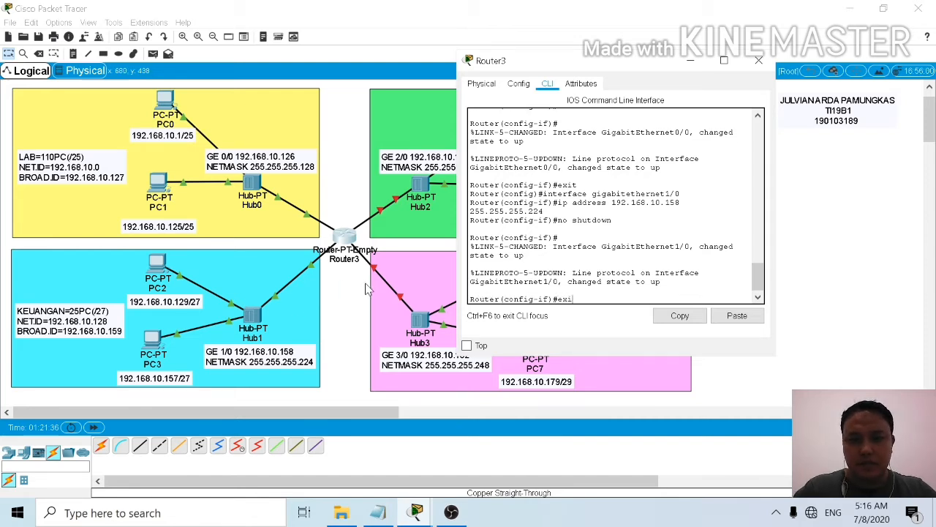
pyautogui.write('t')
pyautogui.press('Return')
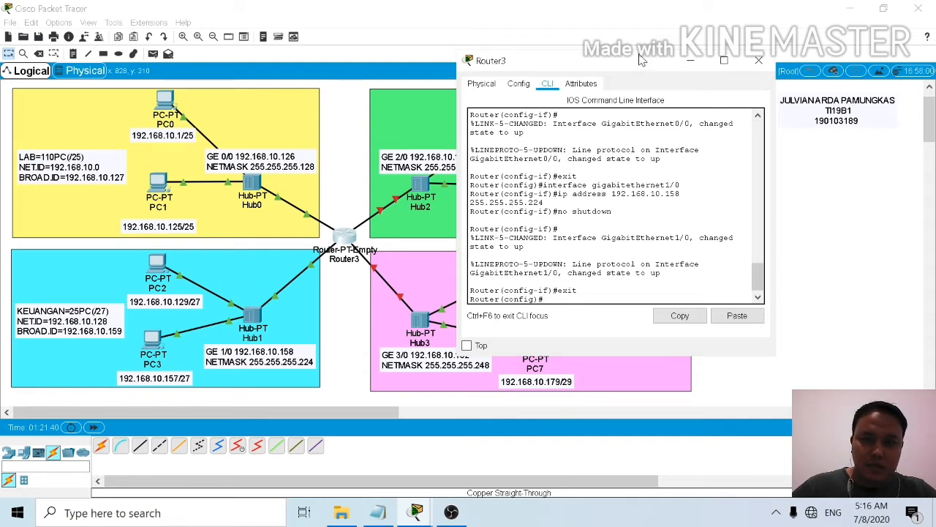
pyautogui.moveTo(629, 64); pyautogui.dragTo(232, 48)
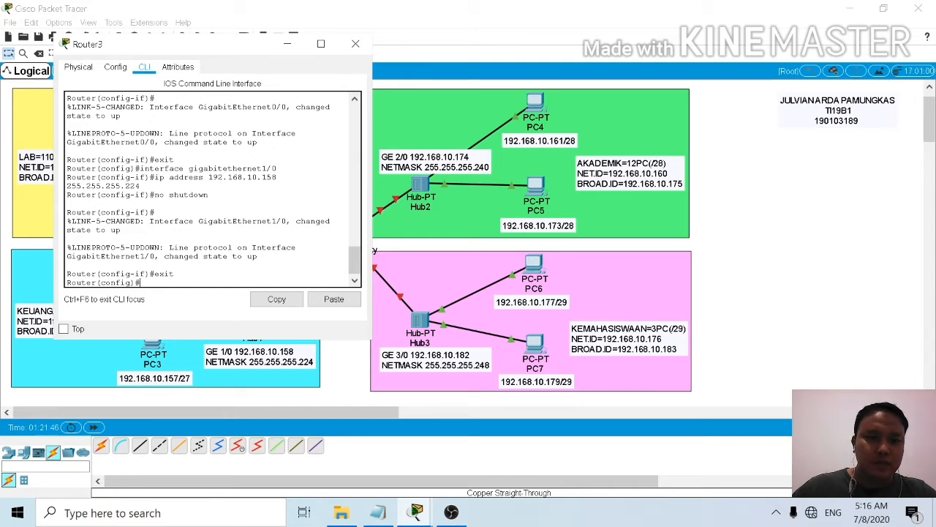
# Step: Enter interface configuration mode for the router's gigabitethernet2/0 port, which serves the AKADEMIK subnet
pyautogui.write('nt')
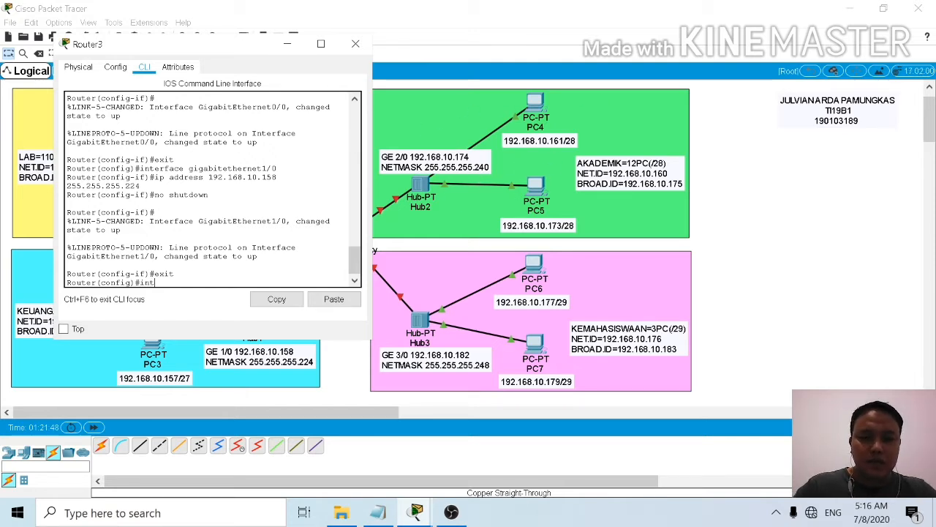
pyautogui.write('erfac')
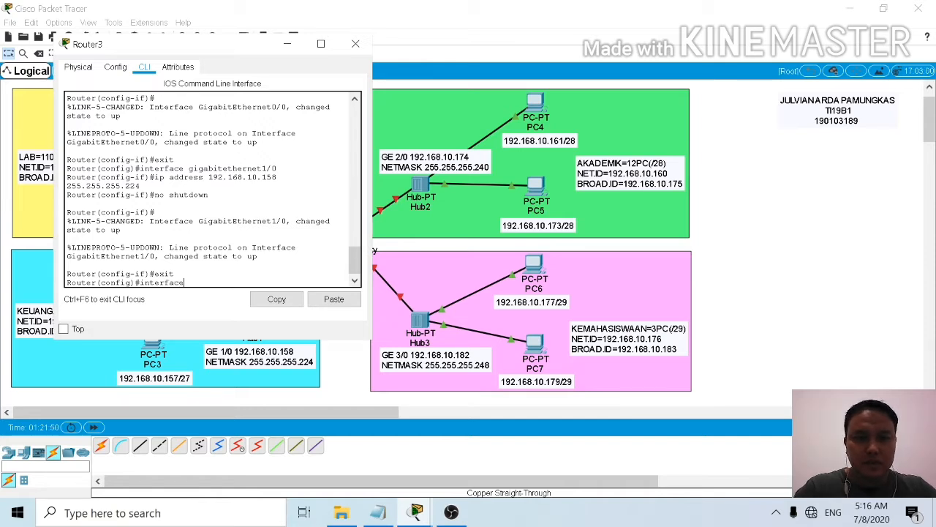
pyautogui.write('e ')
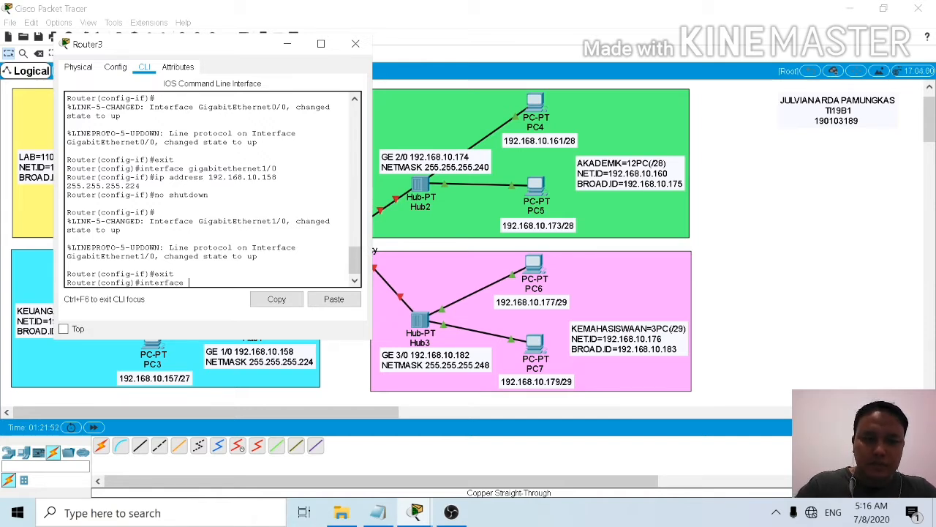
pyautogui.write('gigabi')
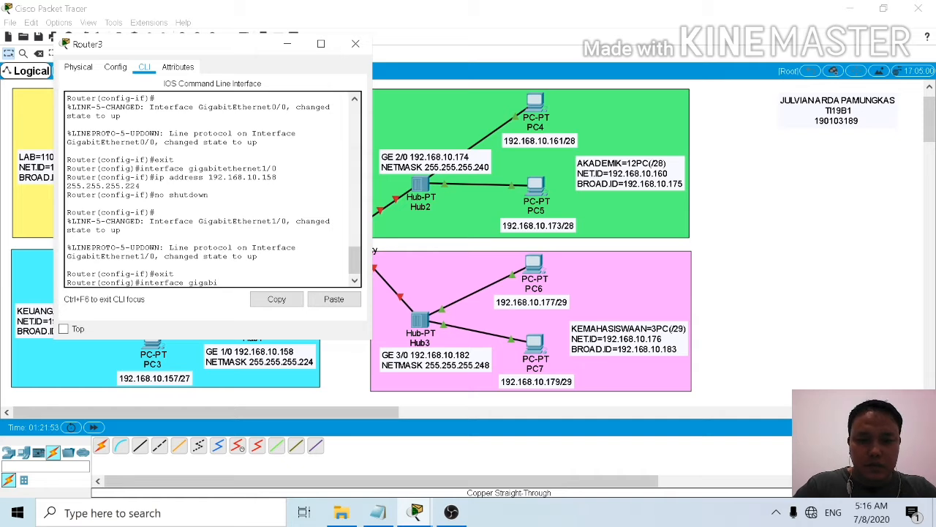
pyautogui.write('tether')
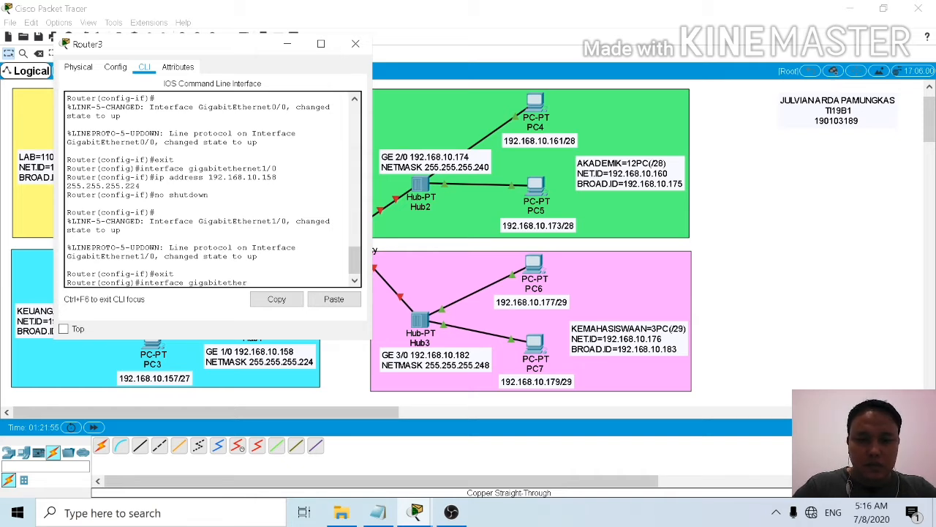
pyautogui.write('net')
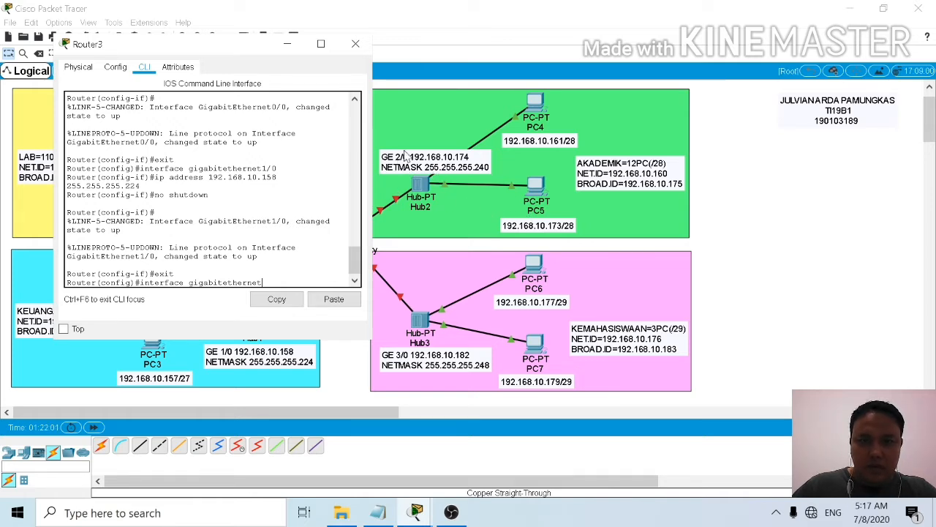
pyautogui.write('/0')
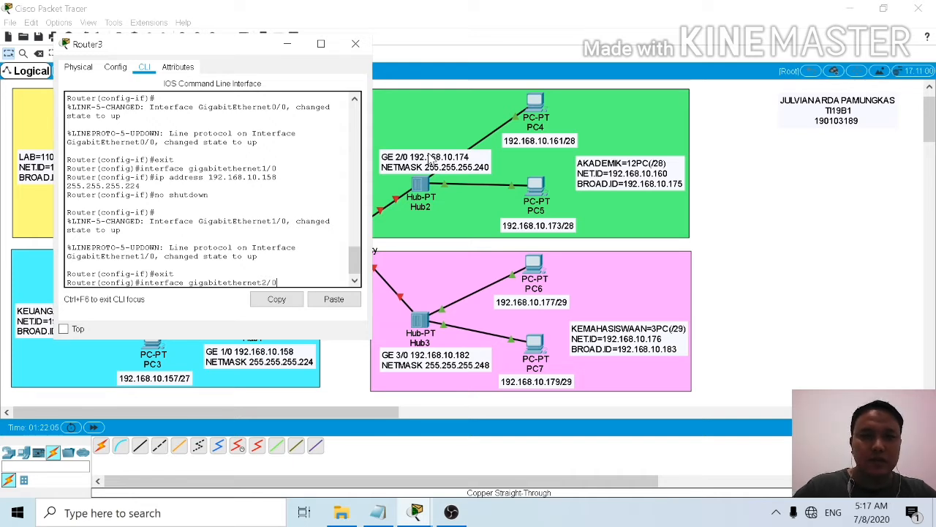
pyautogui.press('Return')
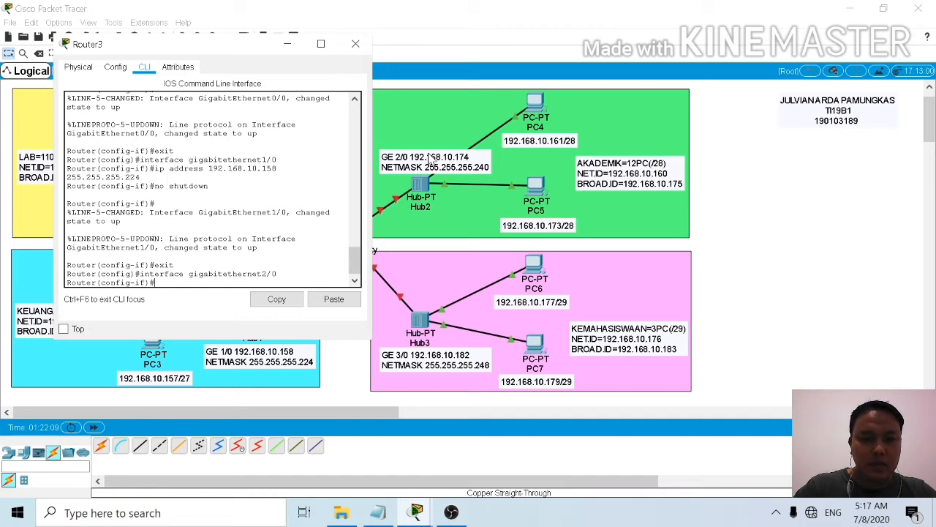
# Step: Assign IP address 192.168.10.174 with subnet mask 255.255.255.240 to the router's GigabitEthernet2/0 interface
pyautogui.write('ip add')
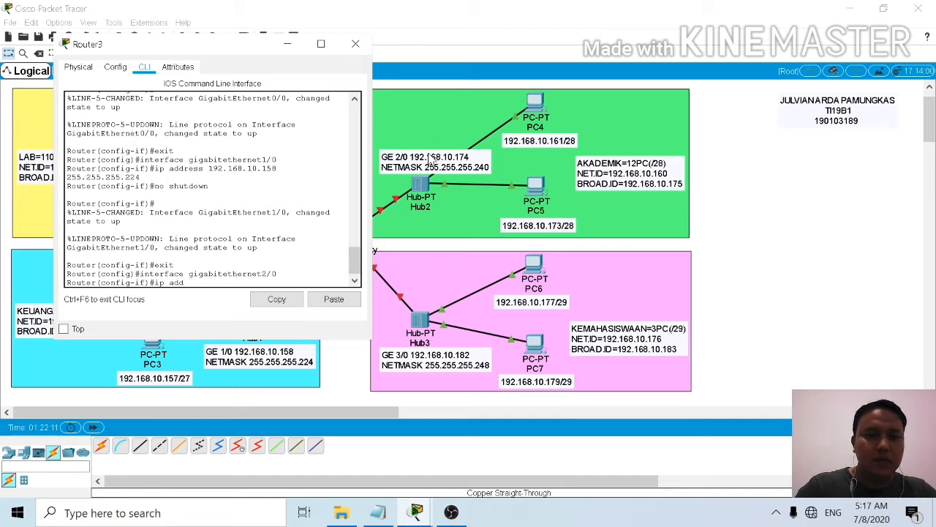
pyautogui.write('ress')
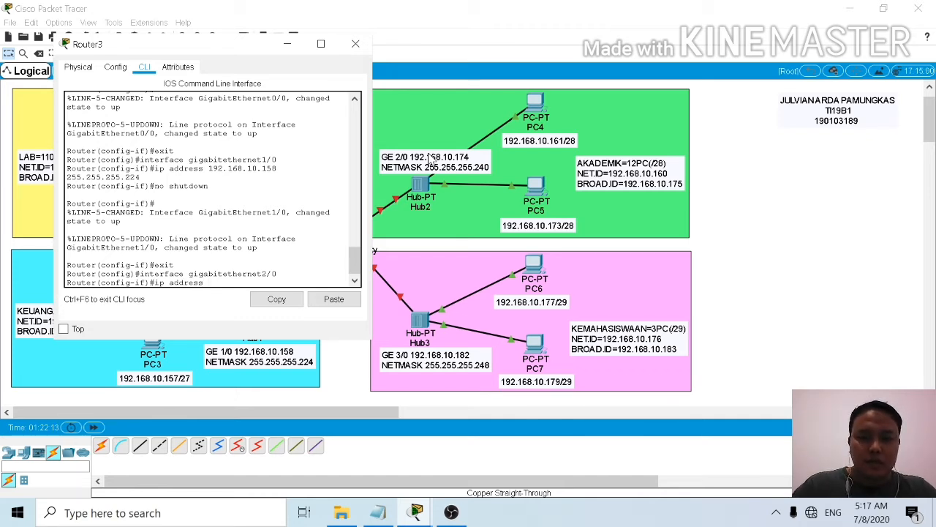
pyautogui.write(' 192.168.10')
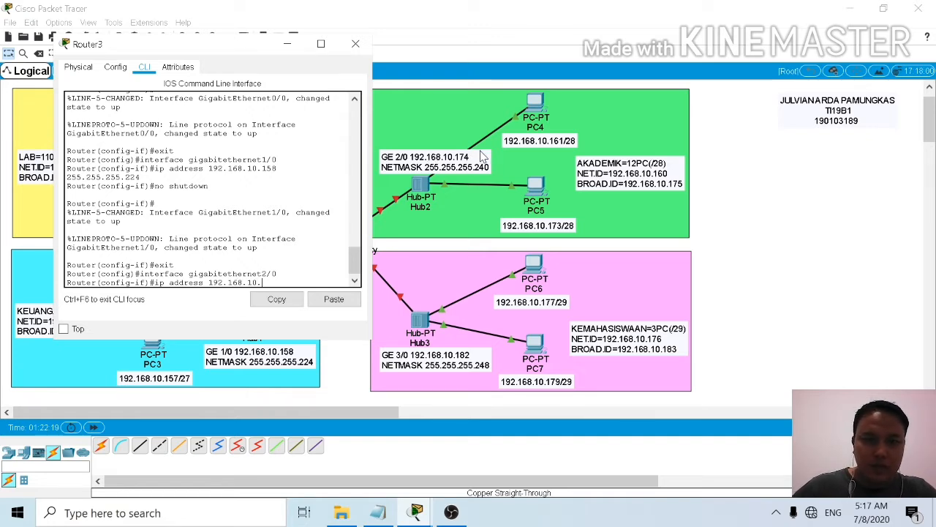
pyautogui.write('.17')
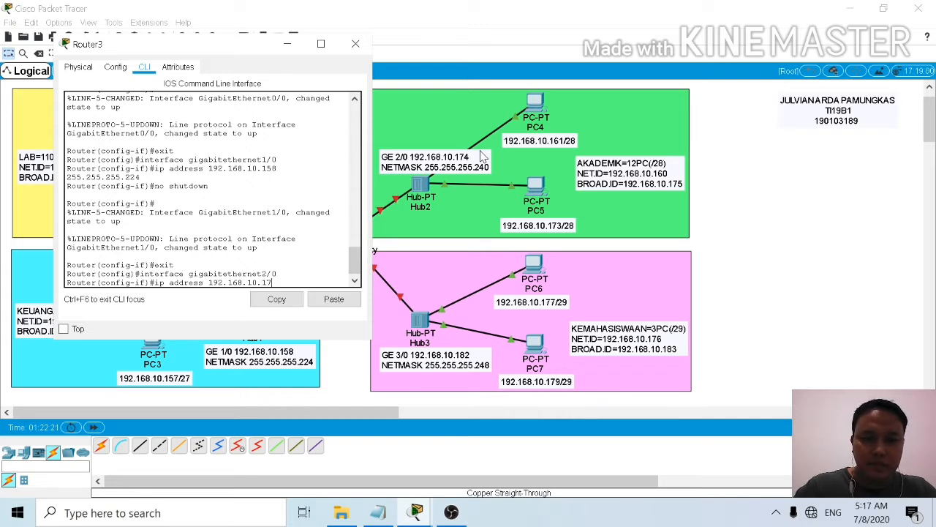
pyautogui.write('4')
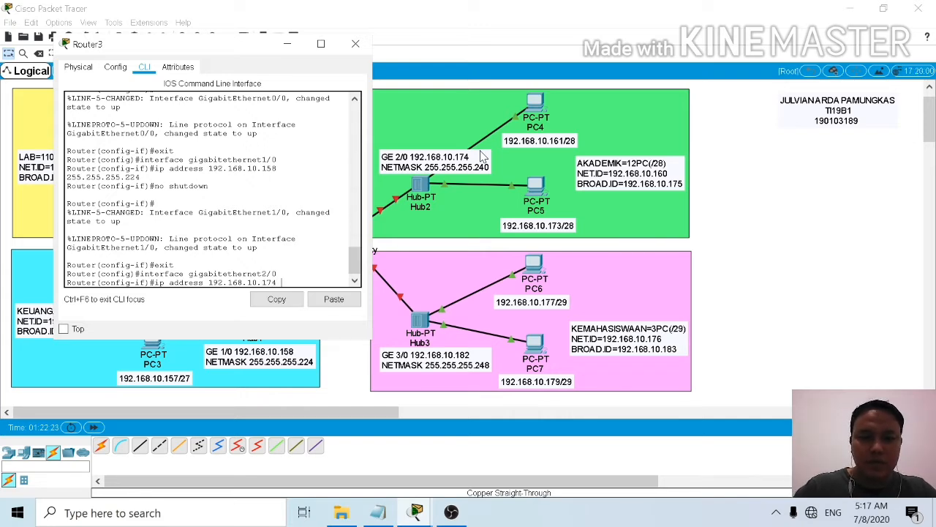
pyautogui.write(' 255')
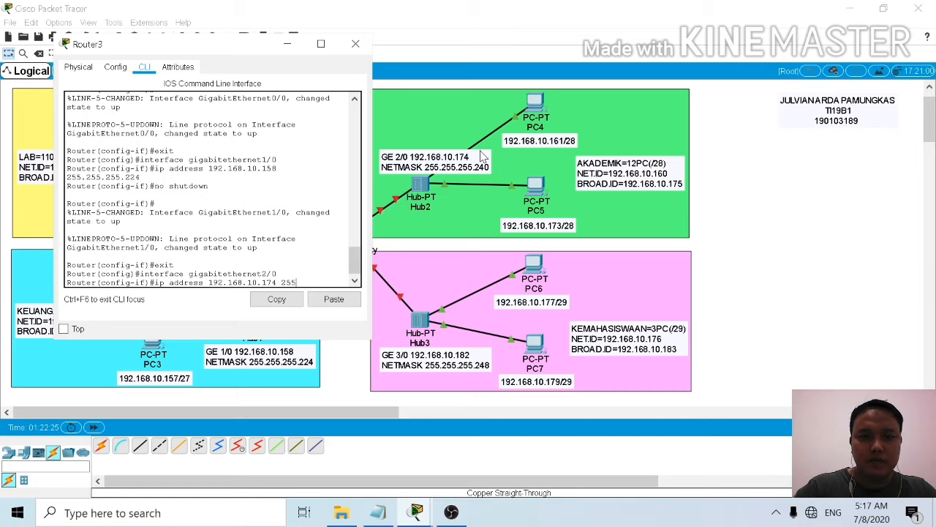
pyautogui.write('.255')
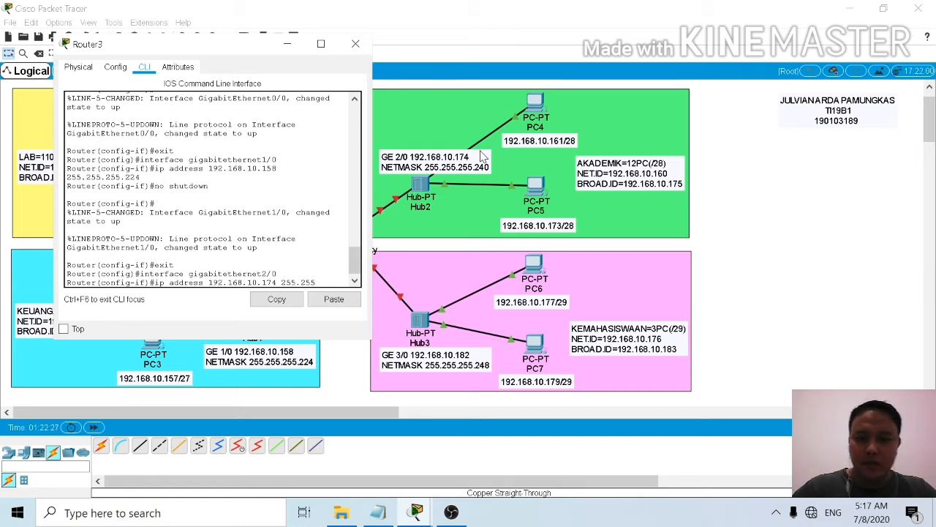
pyautogui.write('.255')
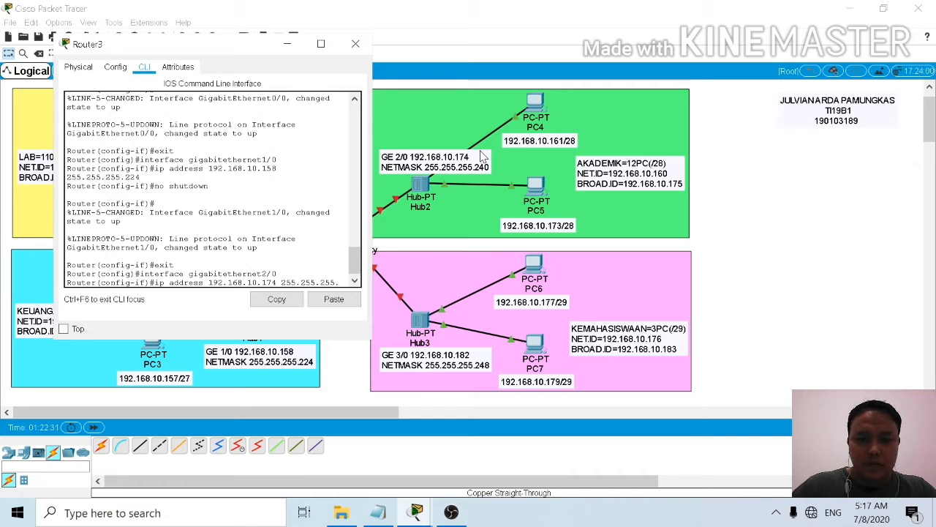
pyautogui.write('.240')
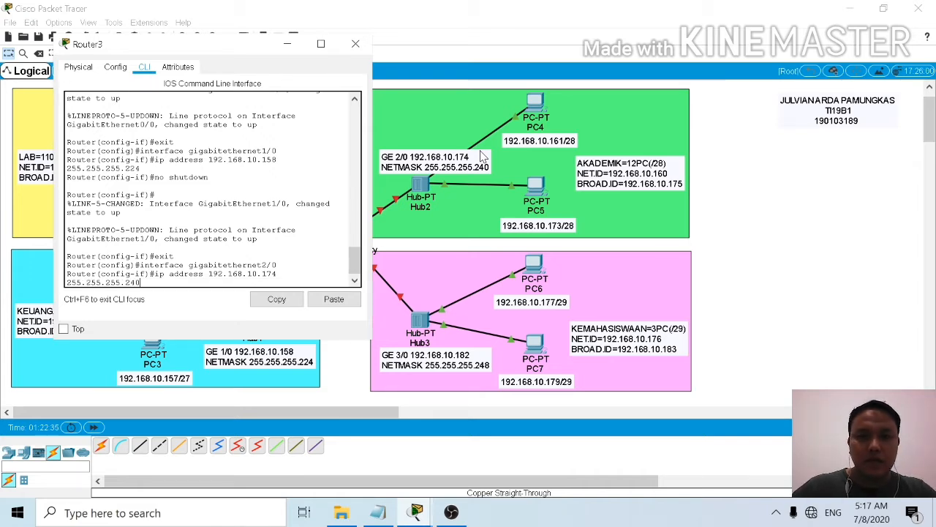
pyautogui.press('Return')
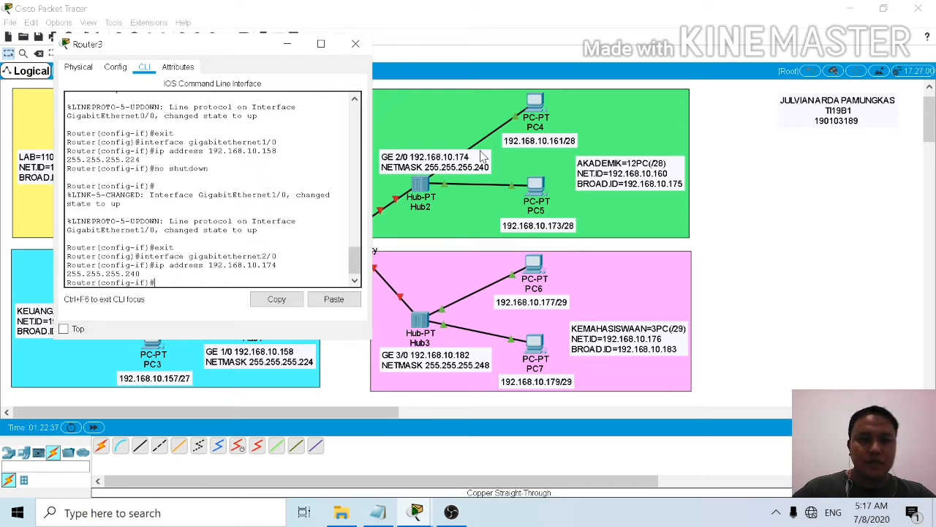
# Step: Activate the GigabitEthernet2/0 interface with the no shutdown command, and move the router window clear of Router3 in the topology
pyautogui.write('no s')
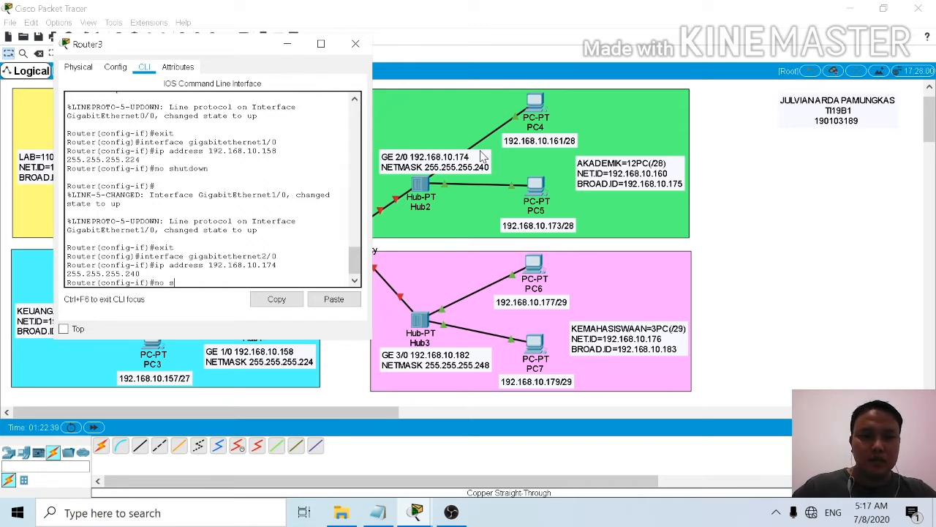
pyautogui.write('hutdown')
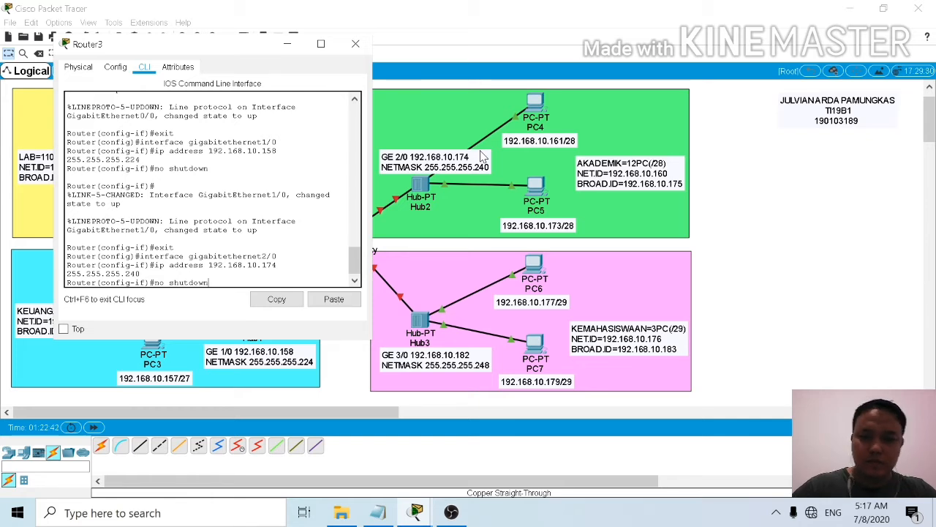
pyautogui.press('Return')
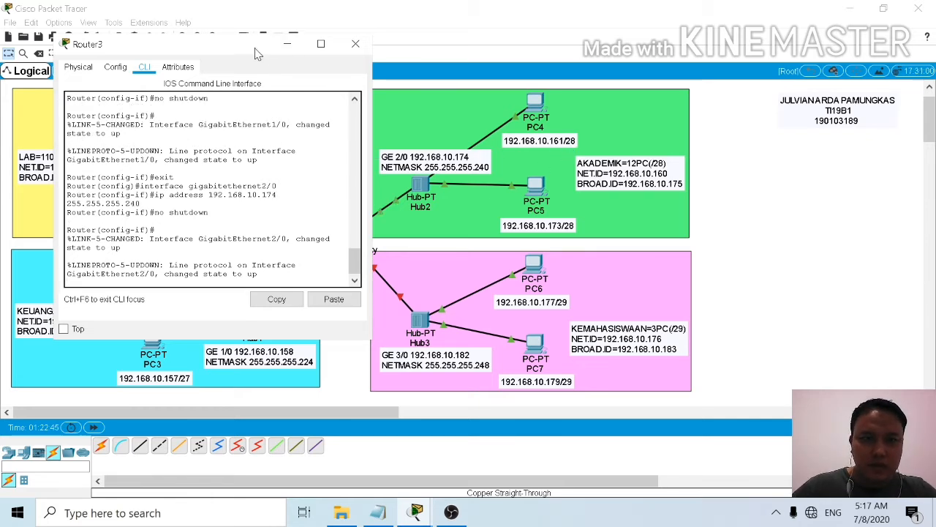
pyautogui.moveTo(230, 46); pyautogui.dragTo(179, 44)
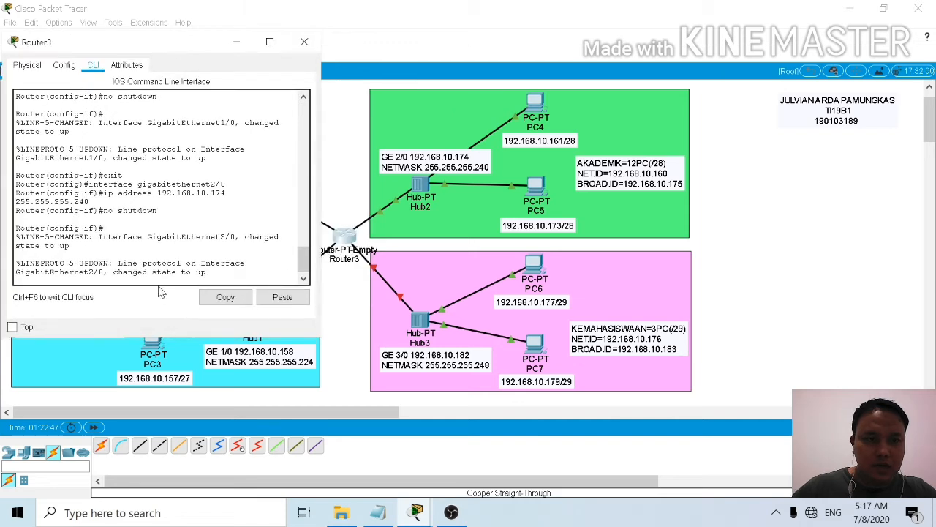
pyautogui.press('Return')
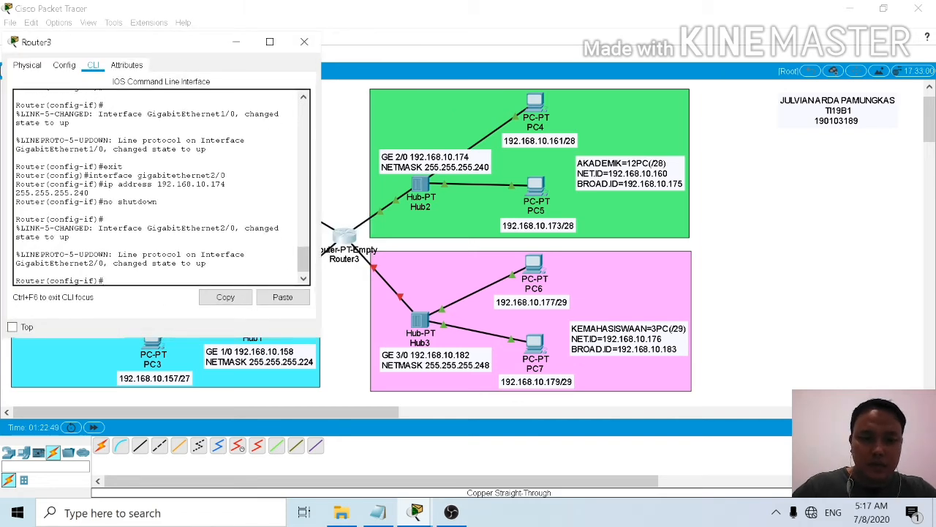
# Step: Exit GigabitEthernet2/0 configuration back to global configuration mode
pyautogui.write('exi')
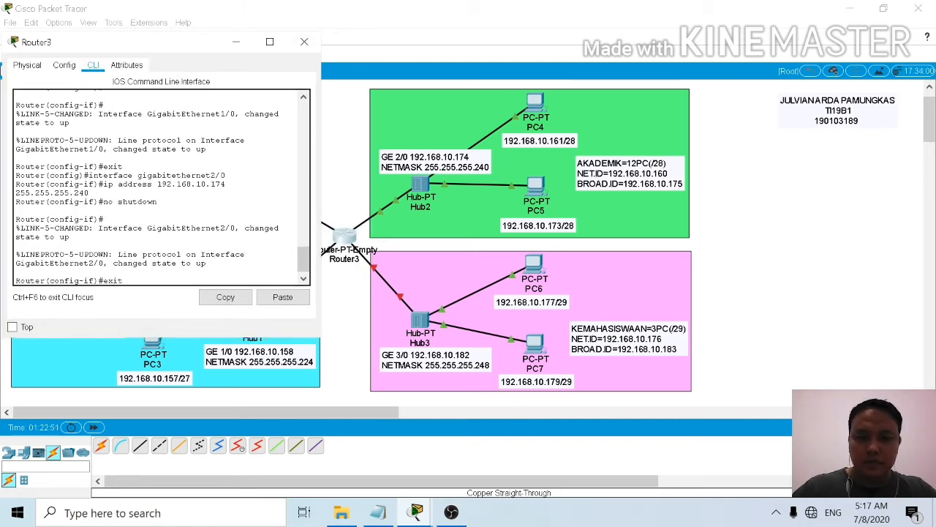
pyautogui.write('t')
pyautogui.press('Return')
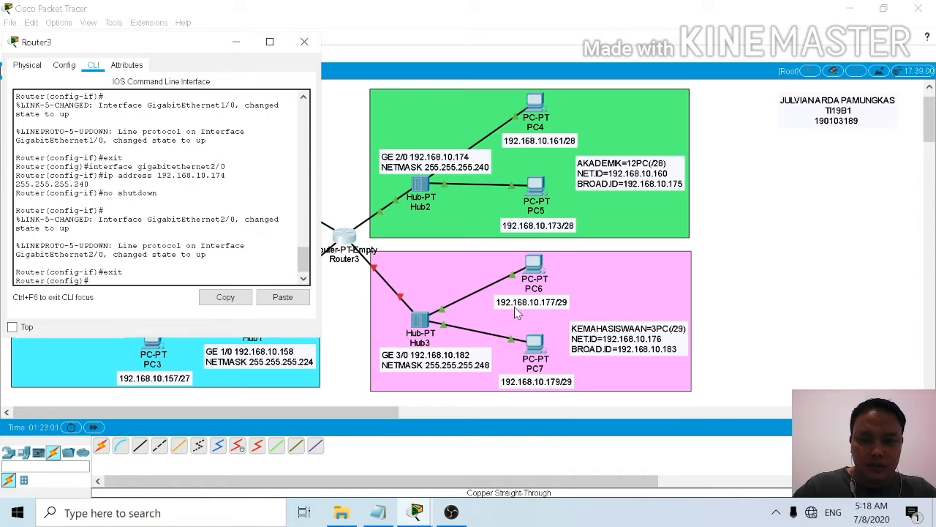
# Step: Enter interface configuration mode for the router's gigabitethernet3/0 port, which serves the KEMAHASISWAAN subnet
pyautogui.write('interfac')
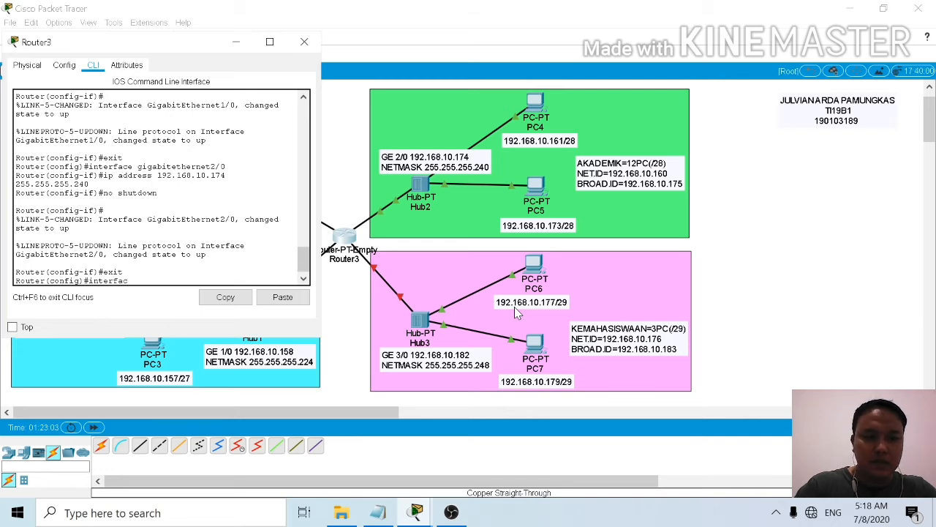
pyautogui.write('e')
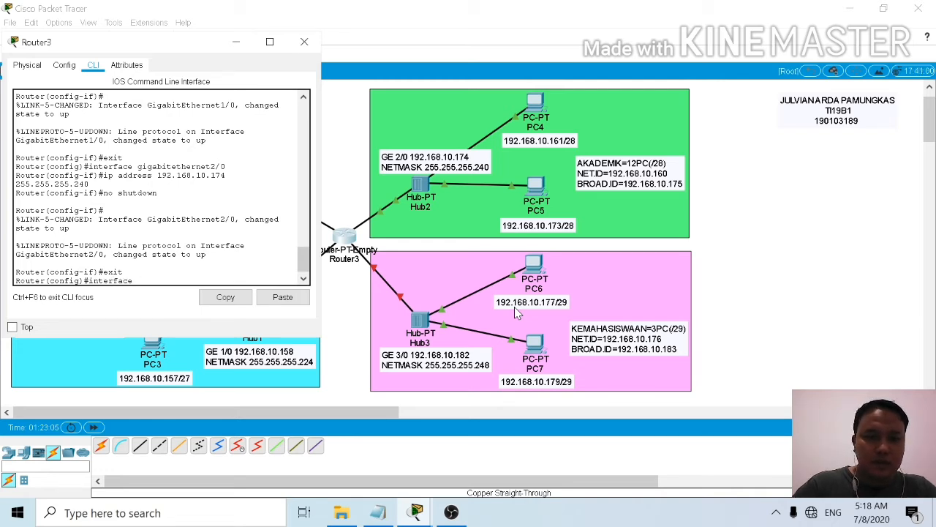
pyautogui.write('gigabit')
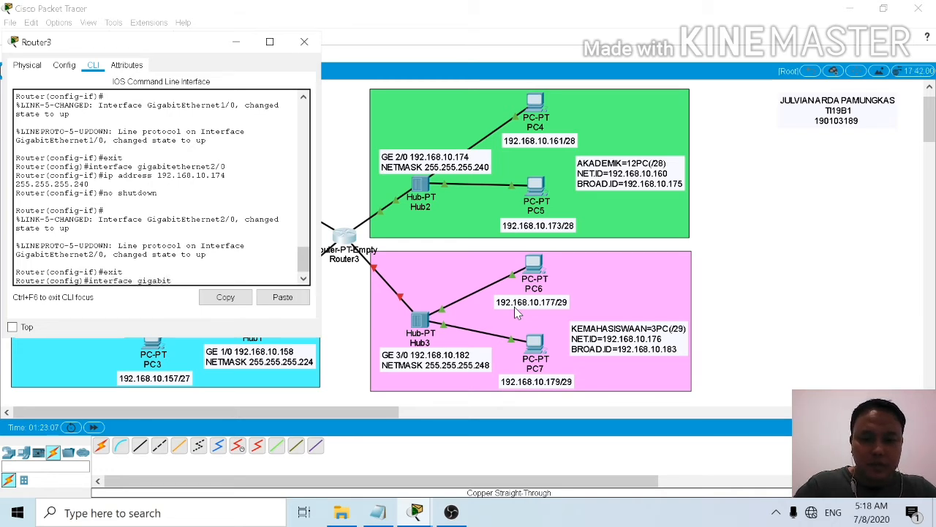
pyautogui.write('ethernet')
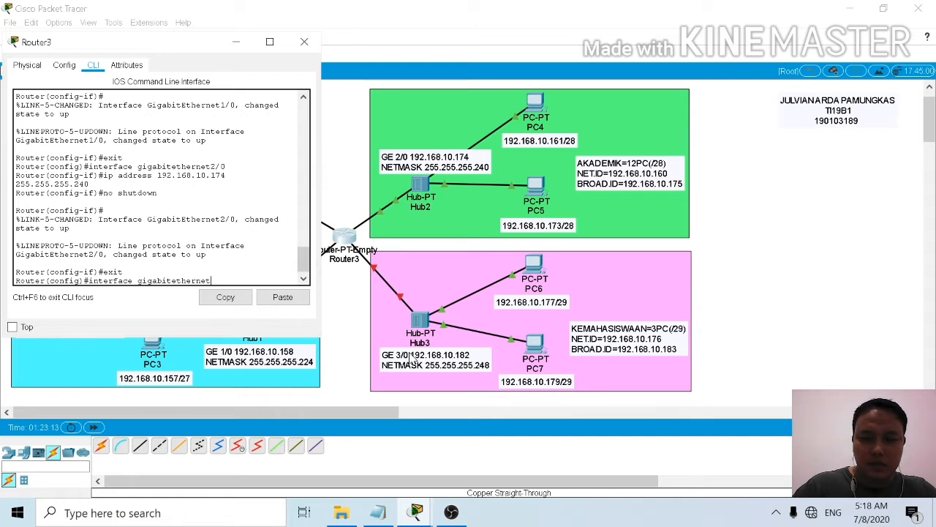
pyautogui.write('3/')
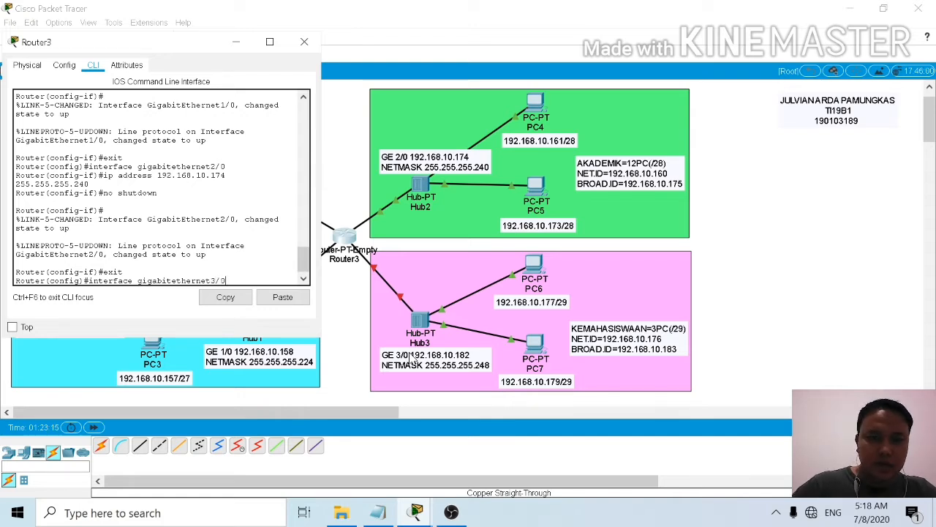
pyautogui.write('0')
pyautogui.press('Return')
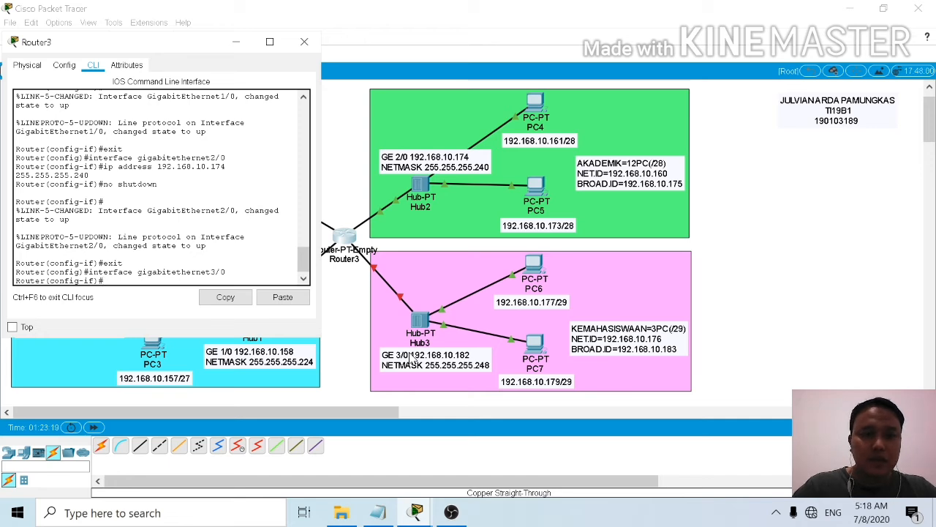
# Step: Assign IP address 192.168.10.182 with subnet mask 255.255.255.248 to the router's GigabitEthernet3/0 interface
pyautogui.write('ip a')
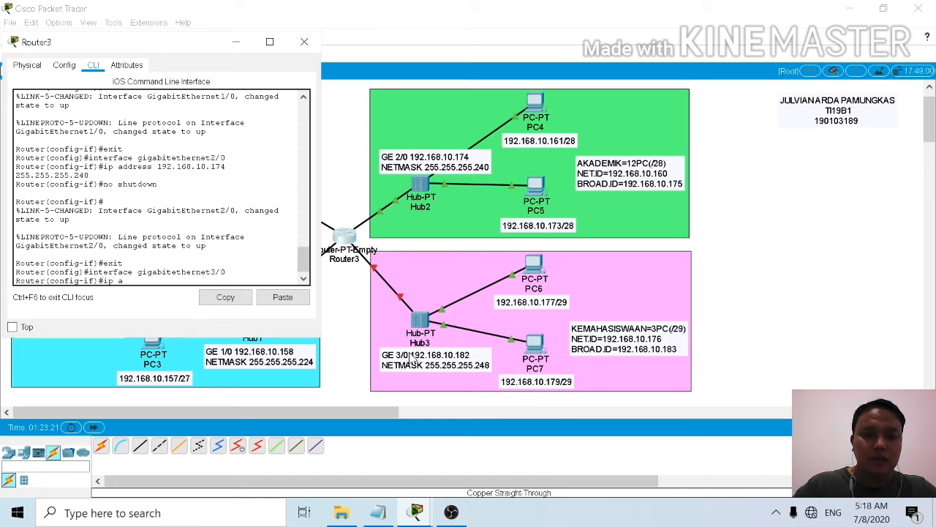
pyautogui.write('ddress')
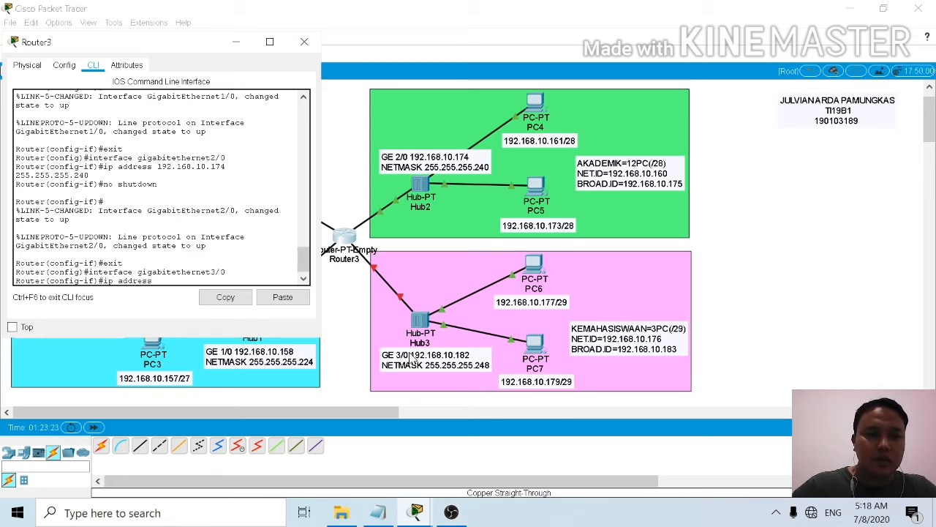
pyautogui.write(' 1')
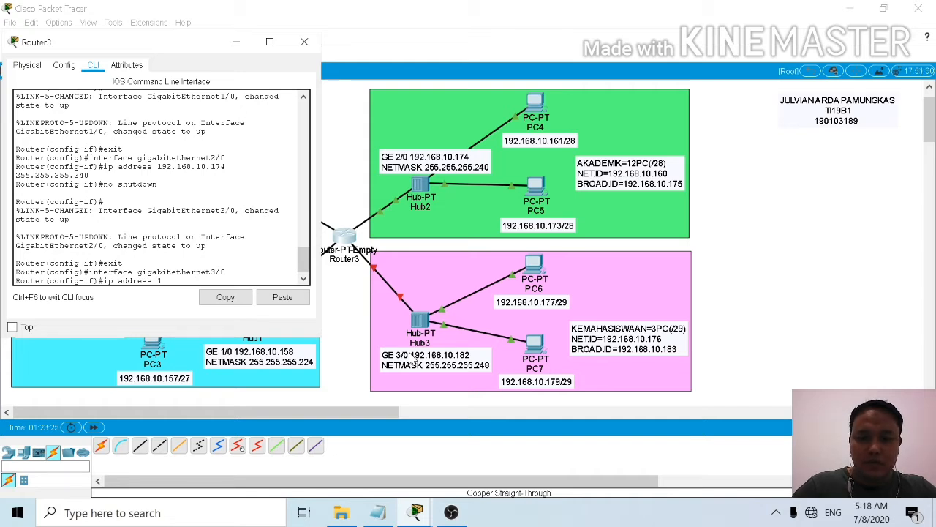
pyautogui.write('92.168.10')
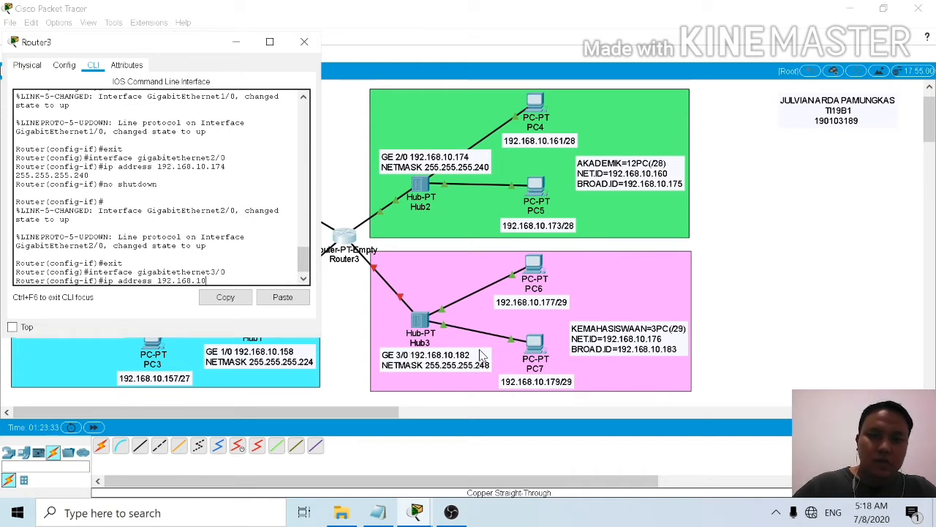
pyautogui.write('.182')
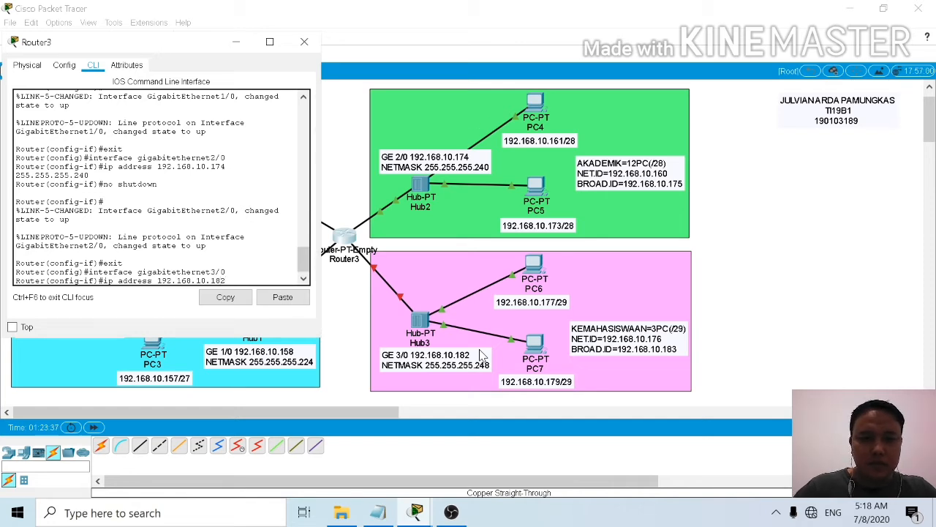
pyautogui.write(' 2')
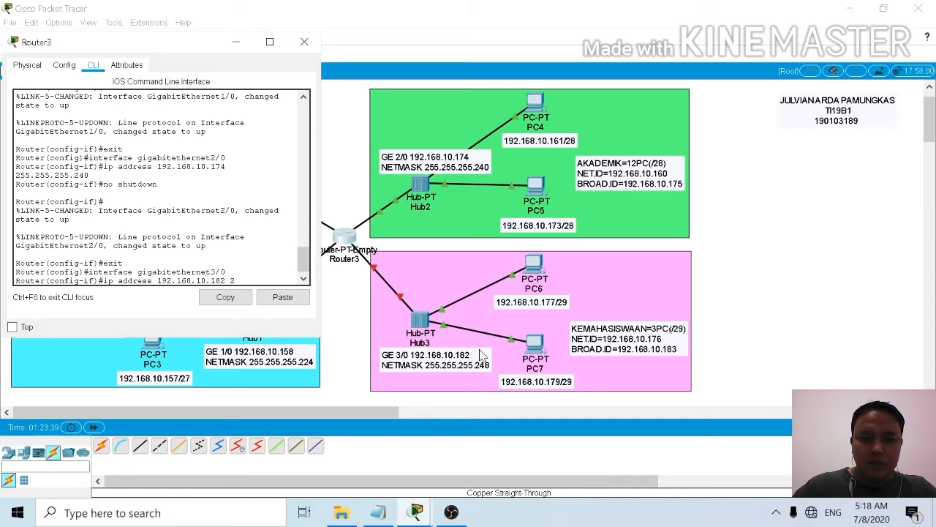
pyautogui.write('55.25')
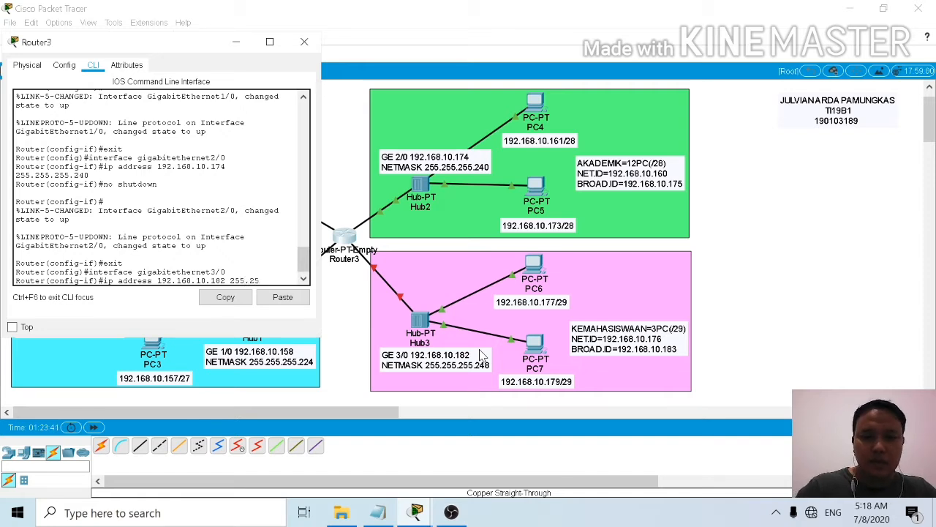
pyautogui.write('5.255')
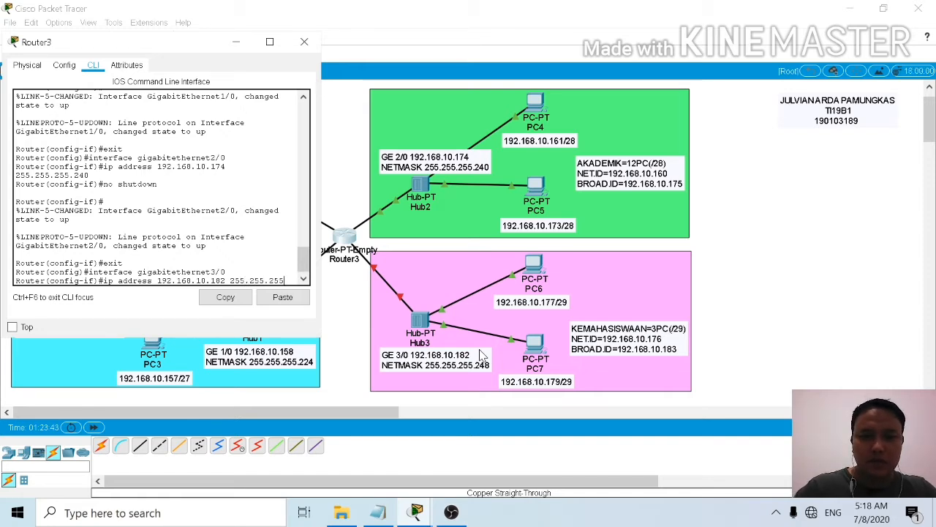
pyautogui.write('.248')
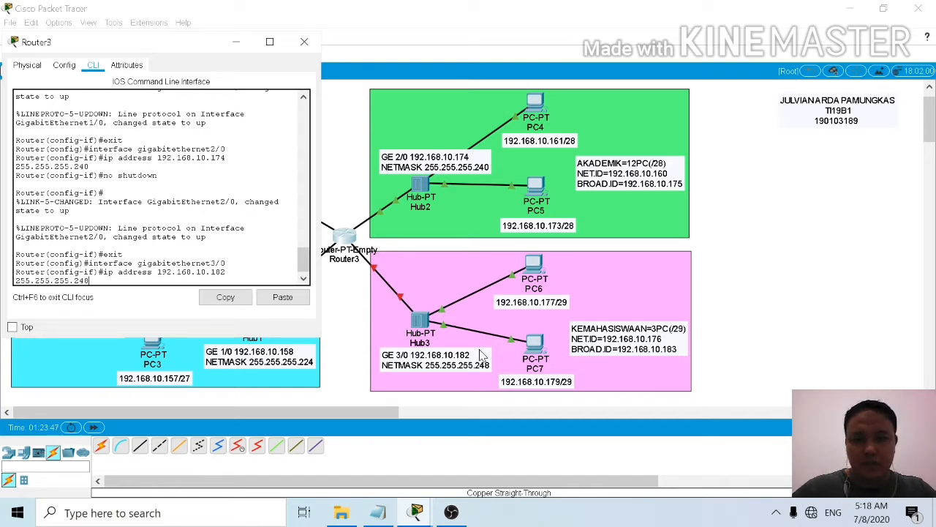
pyautogui.press('Return')
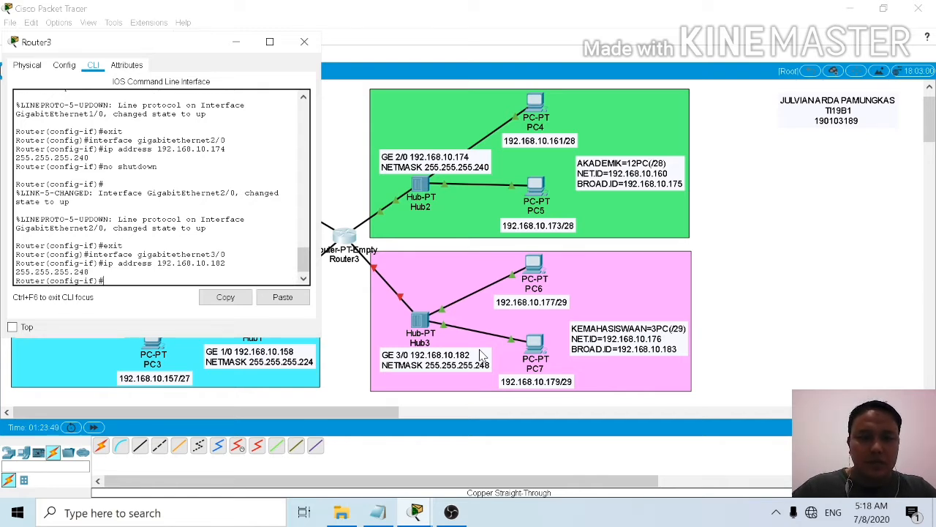
# Step: Activate the GigabitEthernet3/0 interface with the no shutdown command
pyautogui.write('no')
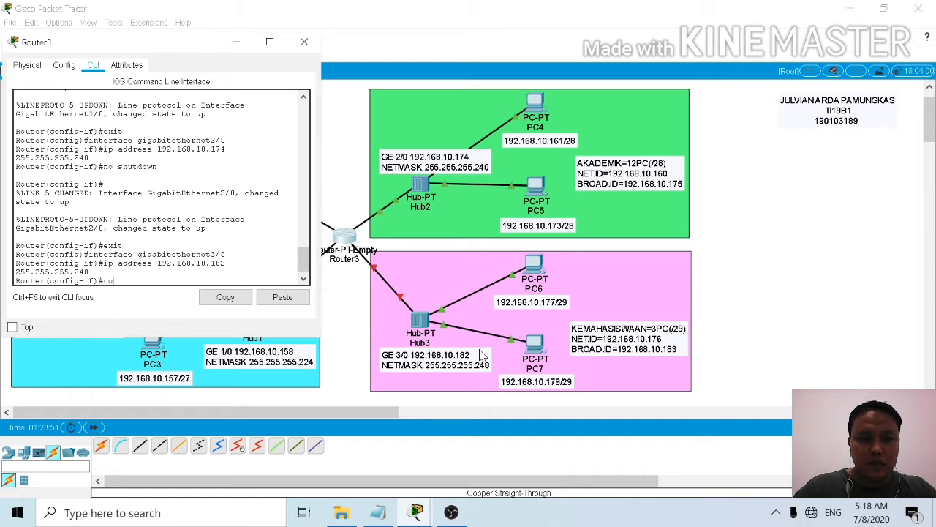
pyautogui.write(' shutdow')
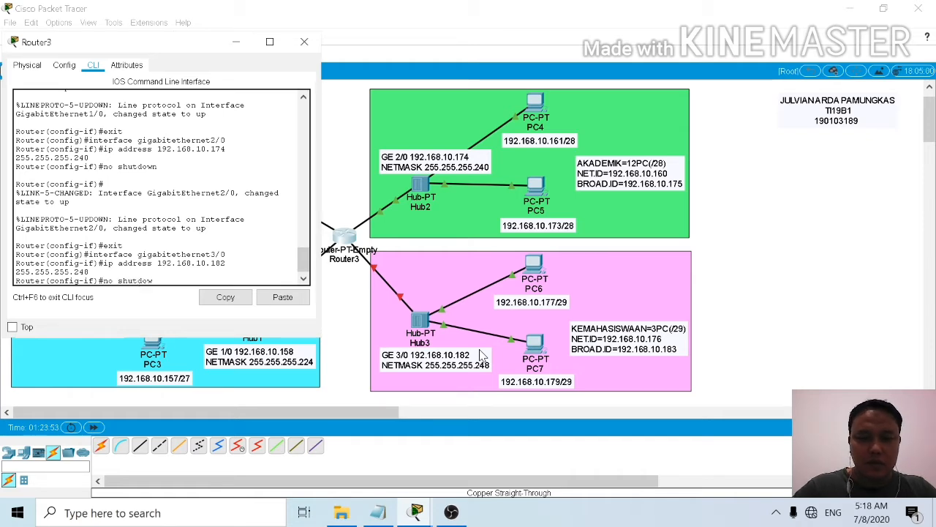
pyautogui.write('n')
pyautogui.press('Return')
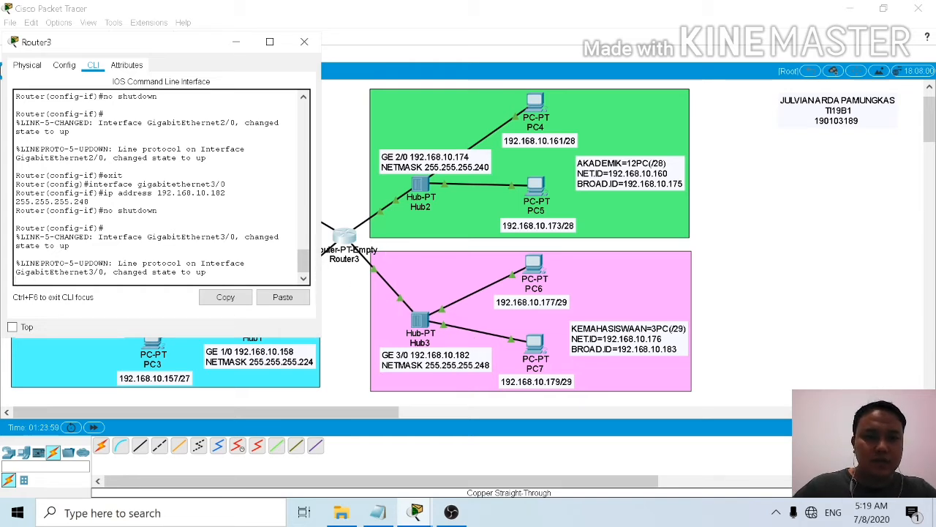
# Step: Exit GigabitEthernet3/0 configuration to global configuration mode, and move the router window clear of the LAB and KEUANGAN subnets
pyautogui.press('Return')
pyautogui.write('exit')
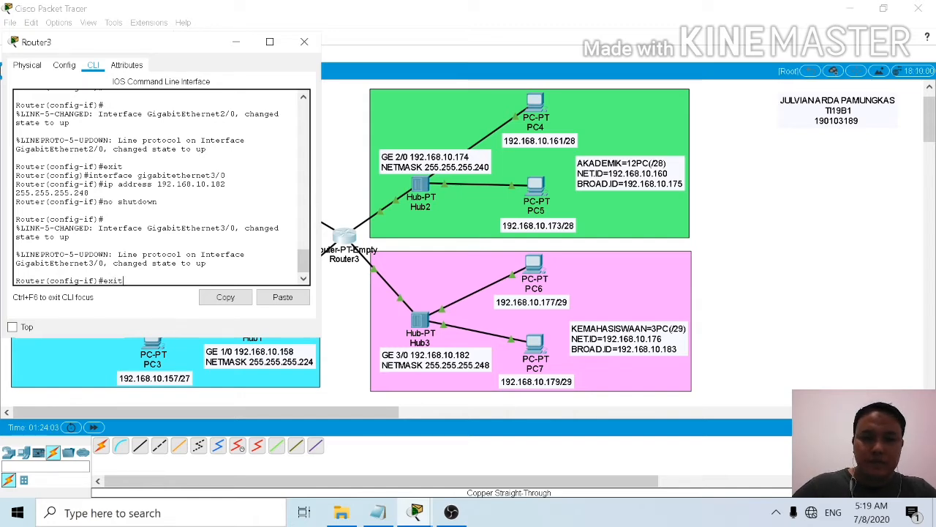
pyautogui.press('Return')
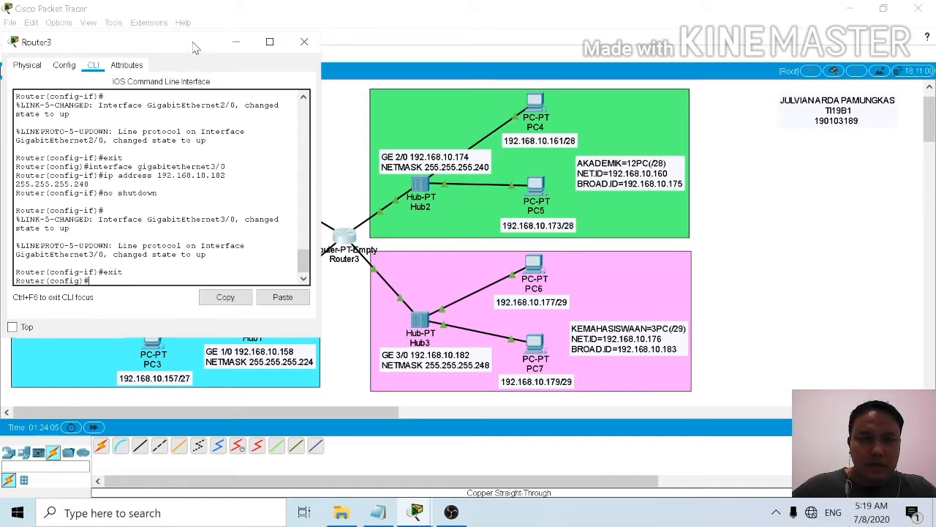
pyautogui.moveTo(194, 47); pyautogui.dragTo(700, 110)
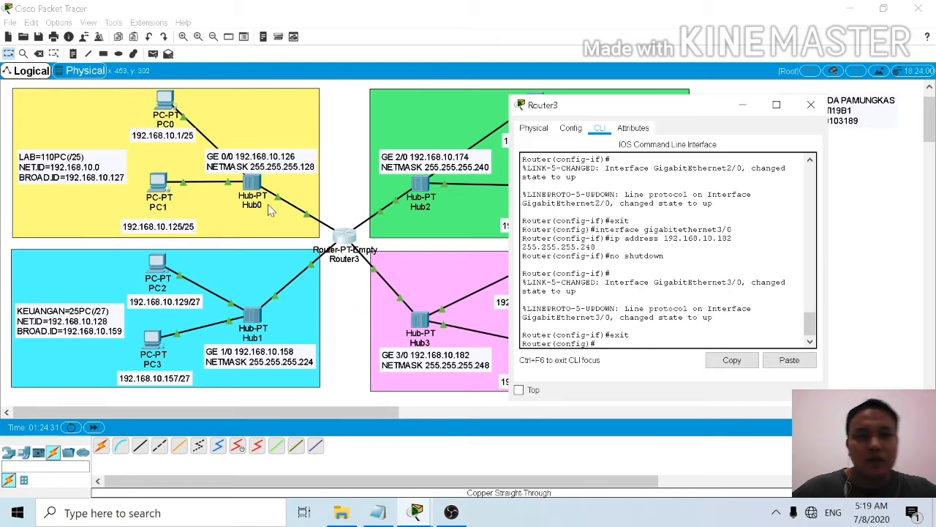
# Step: Add a static route for the LAB network 192.168.10.0 with mask 255.255.255.128 through gigabitethernet1/0
pyautogui.moveTo(645, 114); pyautogui.dragTo(195, 41)
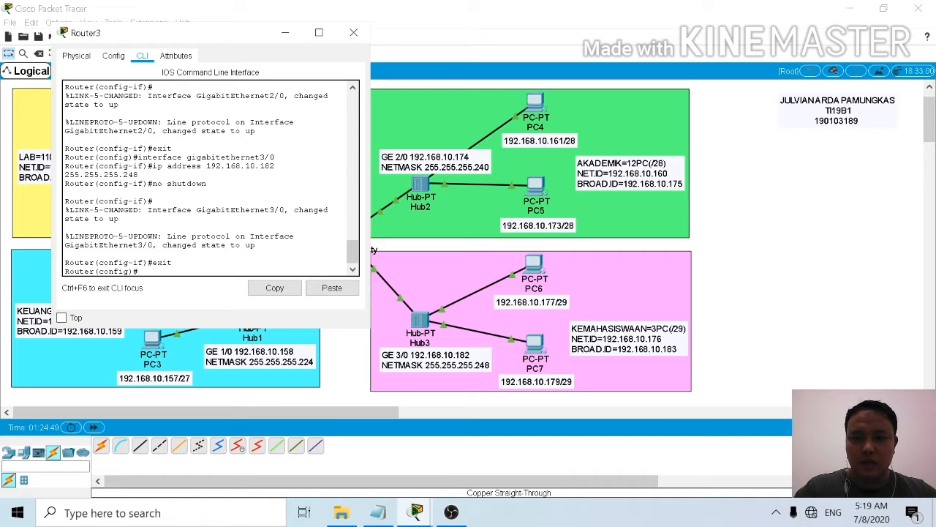
pyautogui.write('ip route')
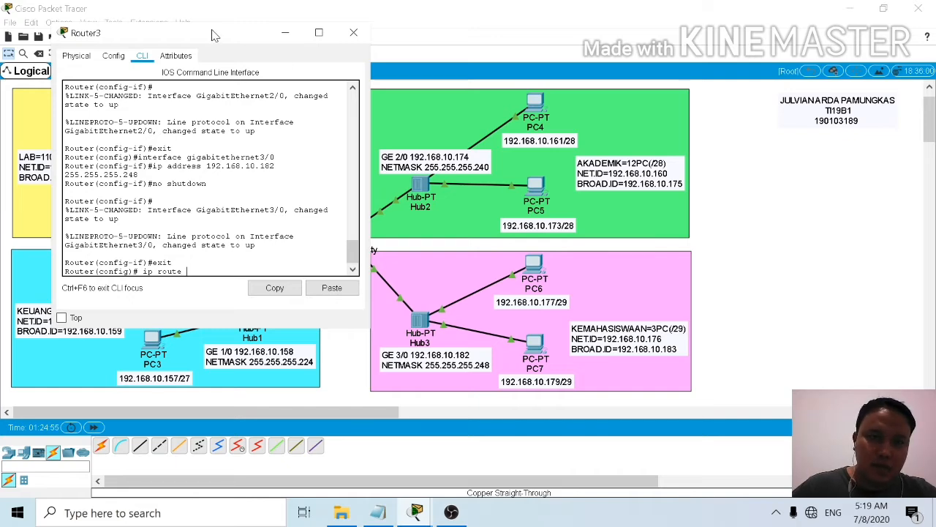
pyautogui.moveTo(212, 33); pyautogui.dragTo(398, 44)
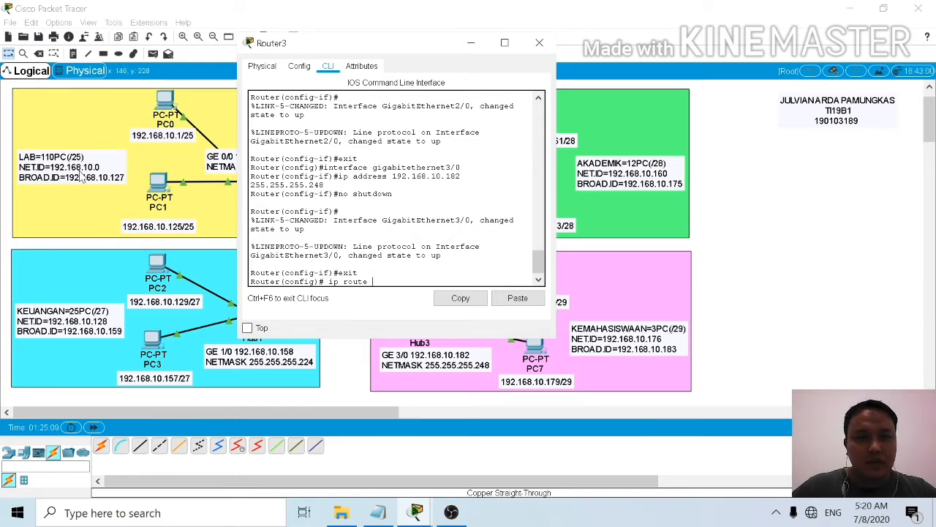
pyautogui.write('192')
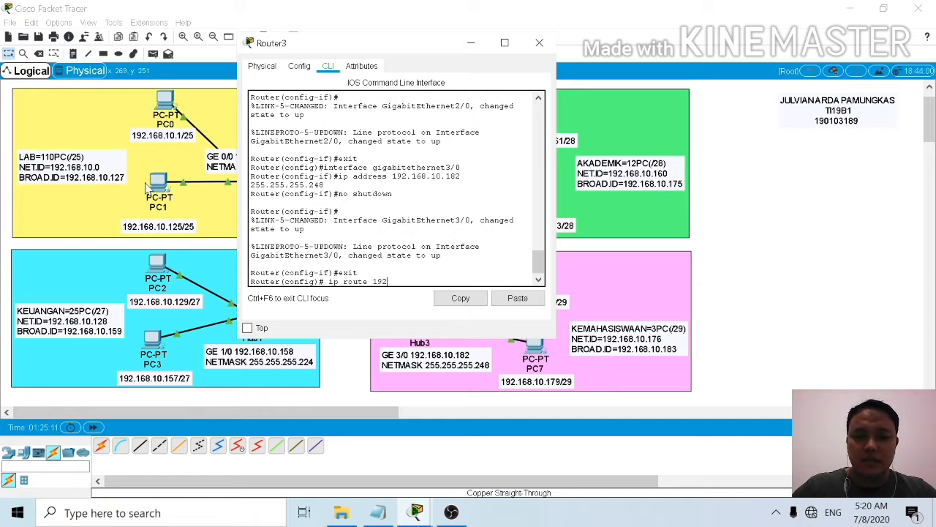
pyautogui.write('.168.10')
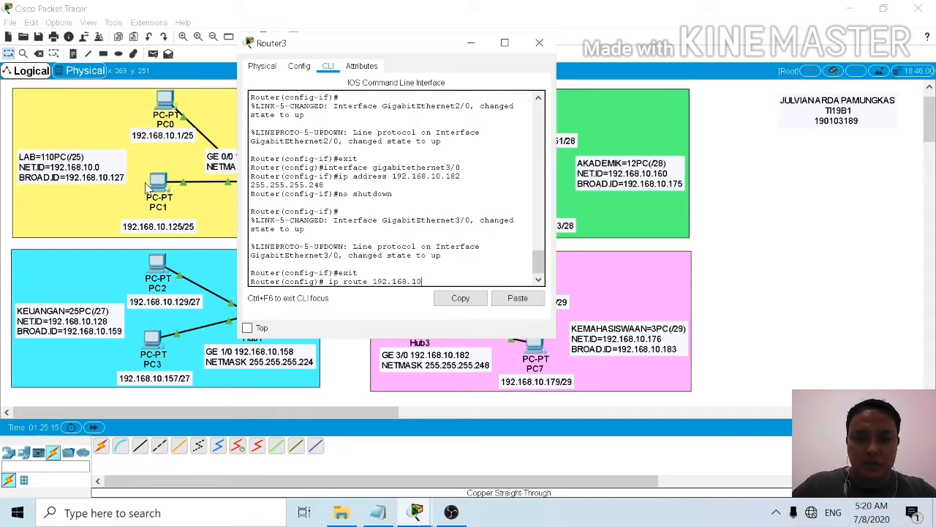
pyautogui.write('.0')
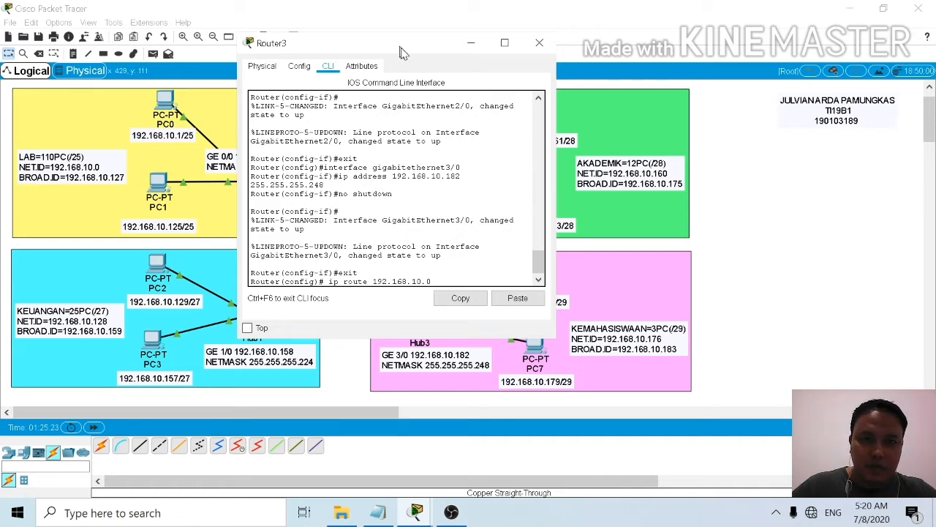
pyautogui.moveTo(403, 48); pyautogui.dragTo(506, 46)
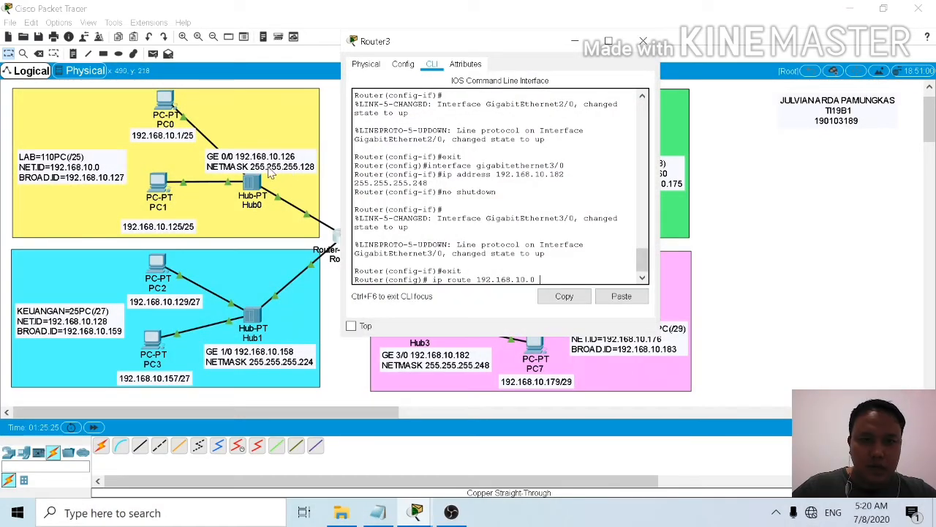
pyautogui.write('25')
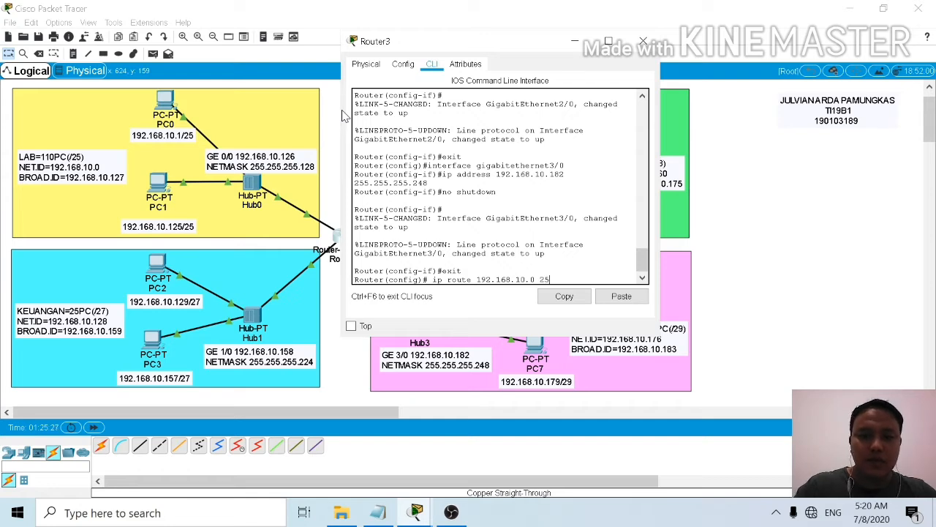
pyautogui.write('5.255')
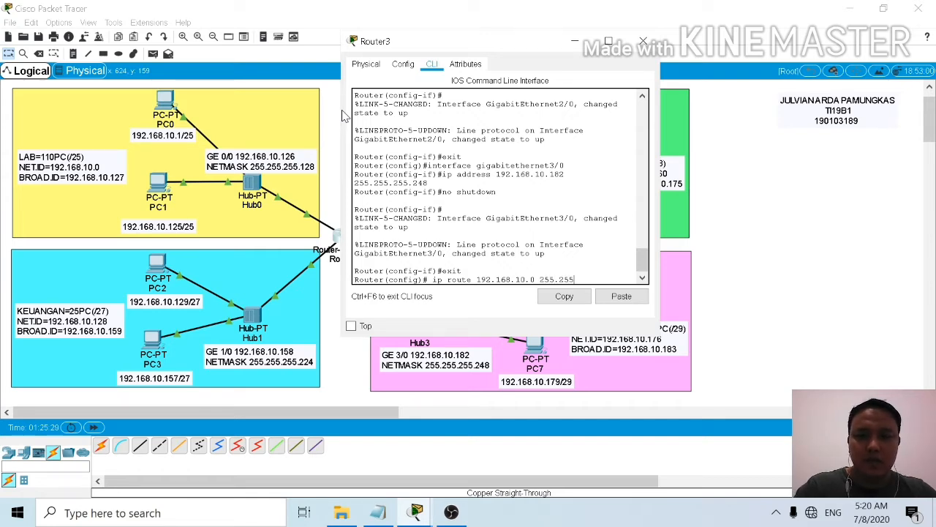
pyautogui.write('.255')
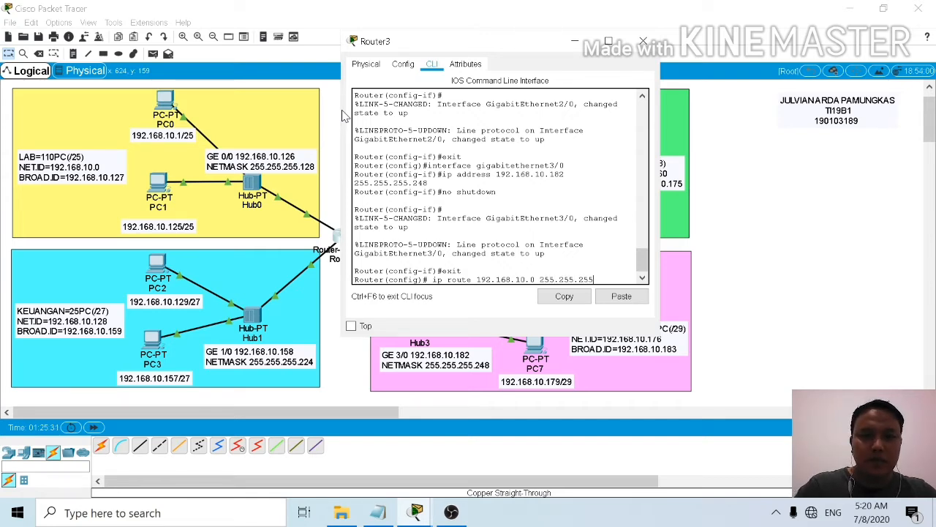
pyautogui.write('.128')
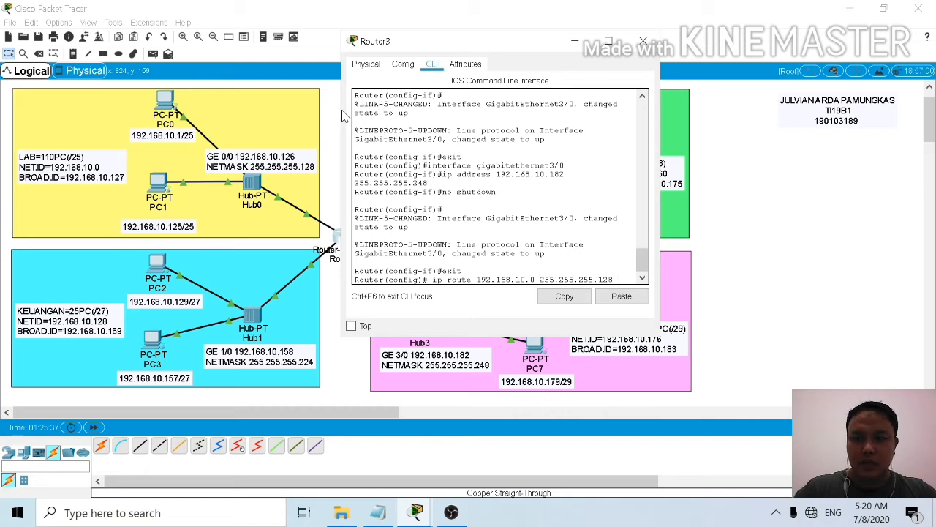
pyautogui.write('giga')
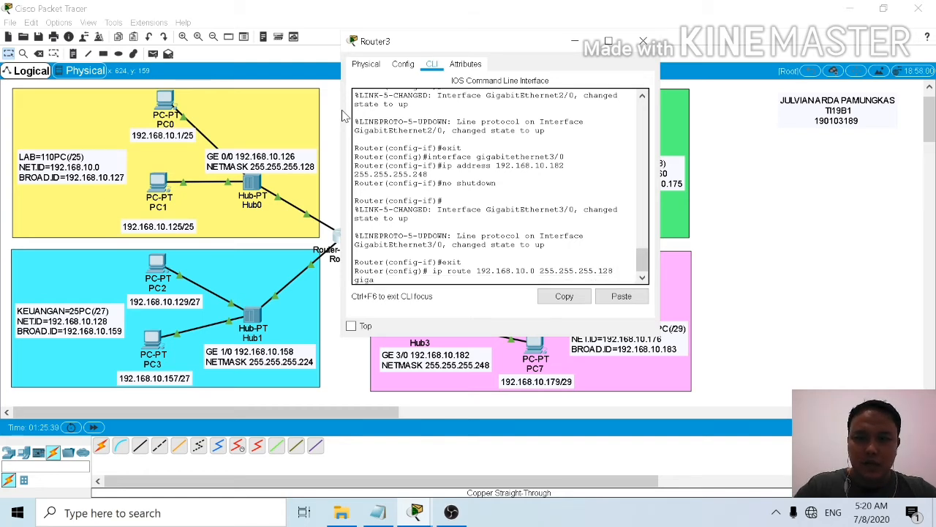
pyautogui.write('bit')
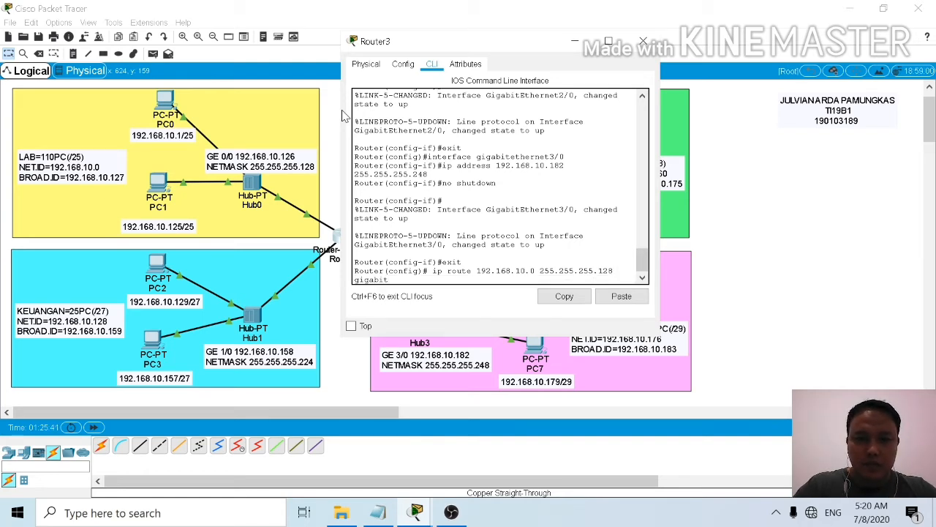
pyautogui.write('ethernet1/')
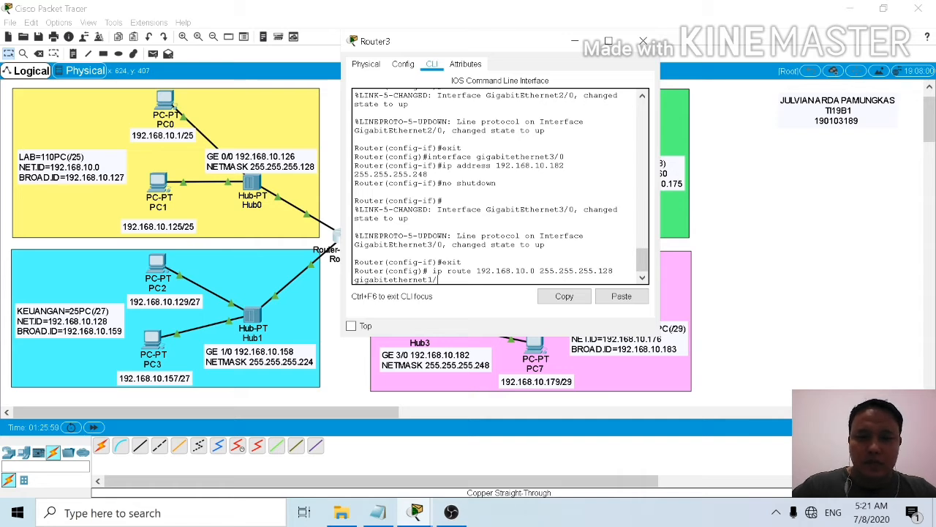
pyautogui.write('0')
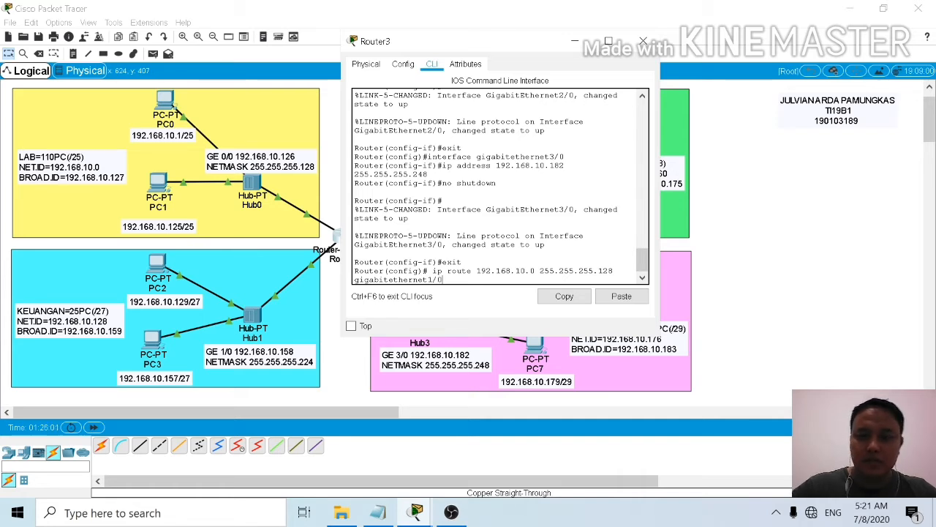
pyautogui.press('Return')
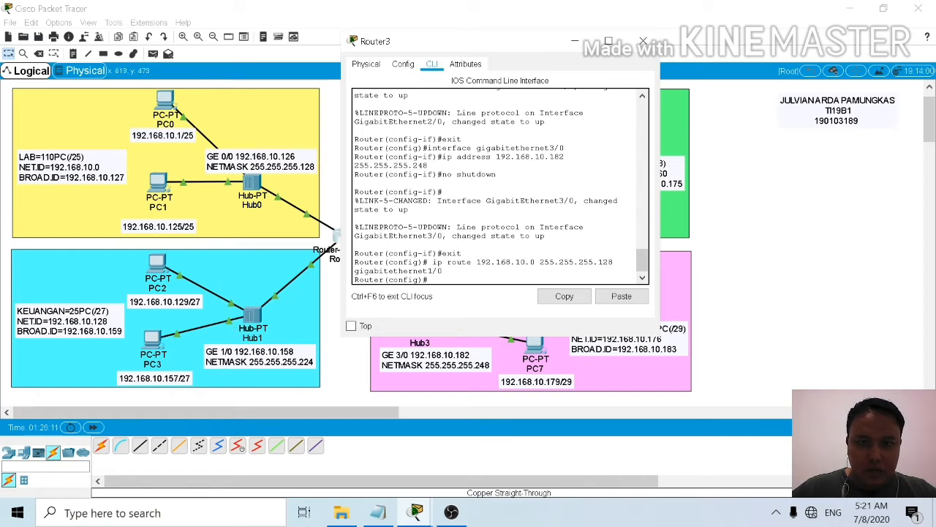
# Step: Reuse the previous route command to add a static route for 192.168.10.0 255.255.255.128 through gigabitethernet2/0
pyautogui.moveTo(530, 46); pyautogui.dragTo(256, 29)
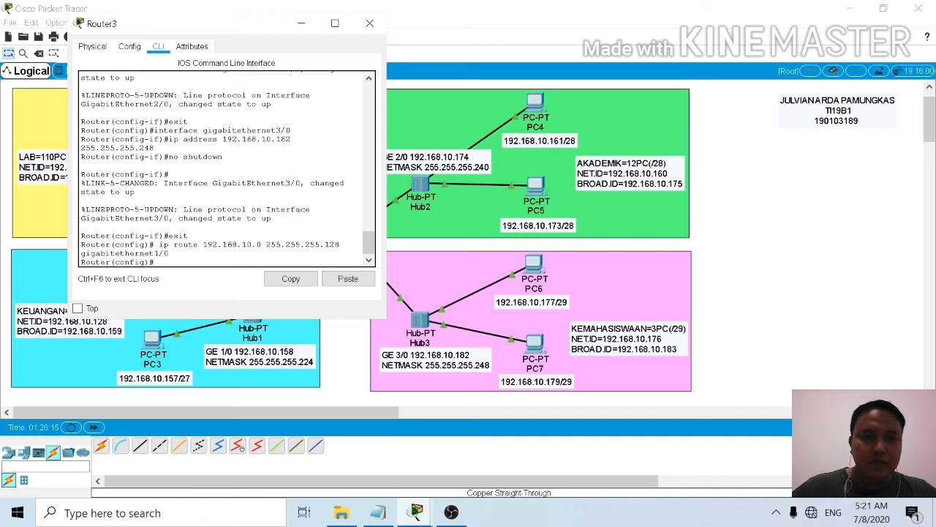
pyautogui.press('Up')
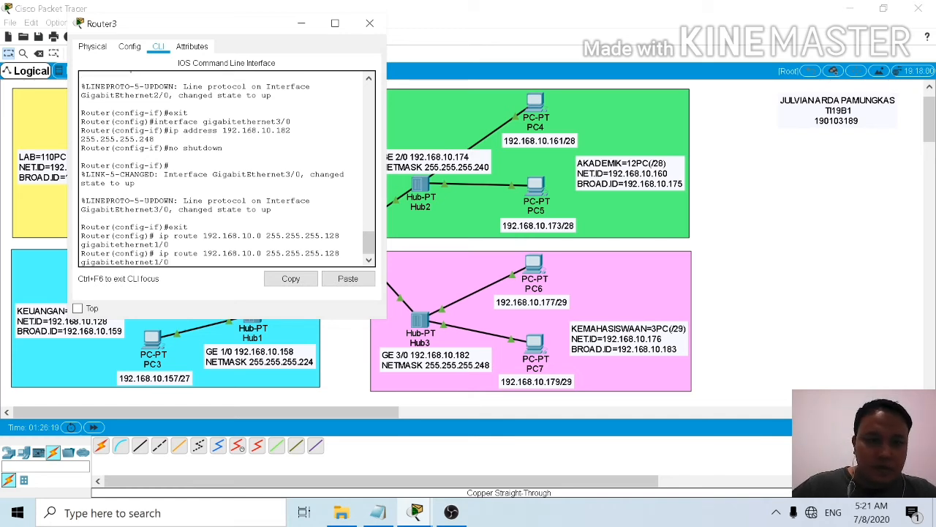
pyautogui.press('Left')
pyautogui.press('Left')
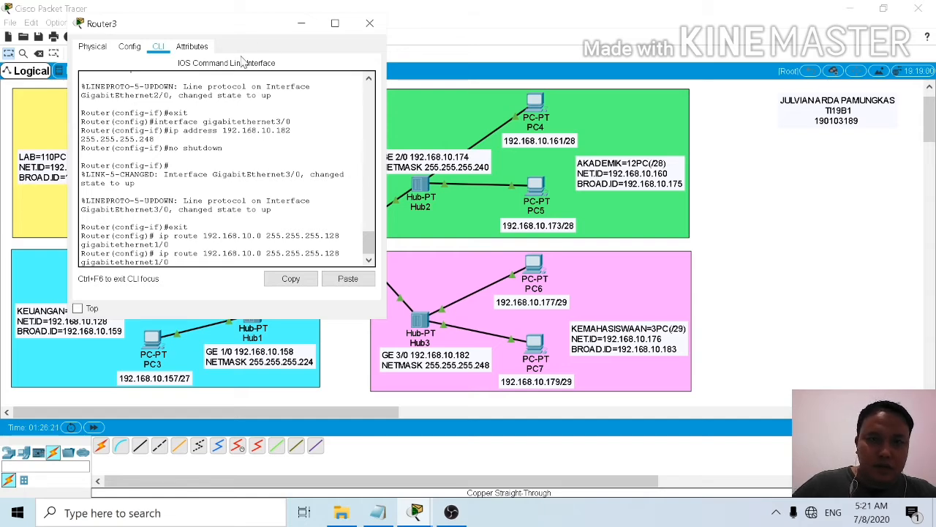
pyautogui.moveTo(238, 29); pyautogui.dragTo(169, 19)
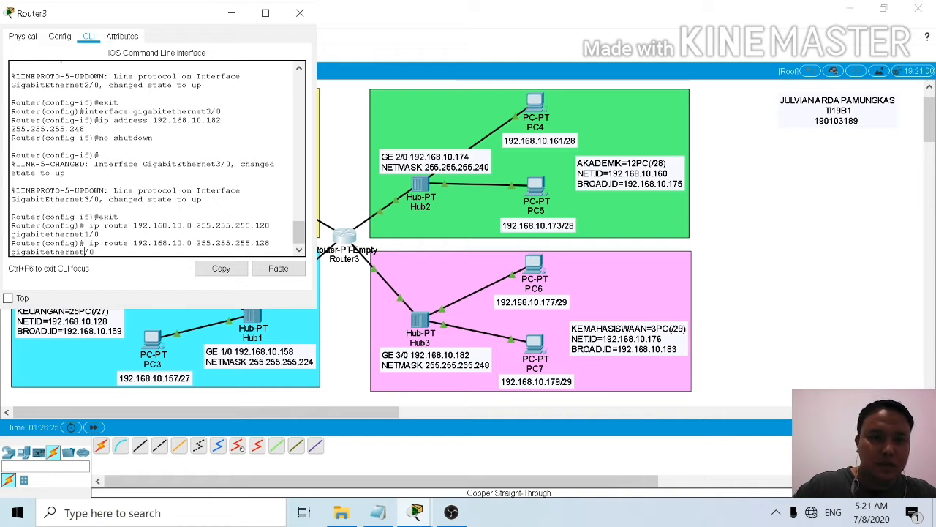
pyautogui.write('2')
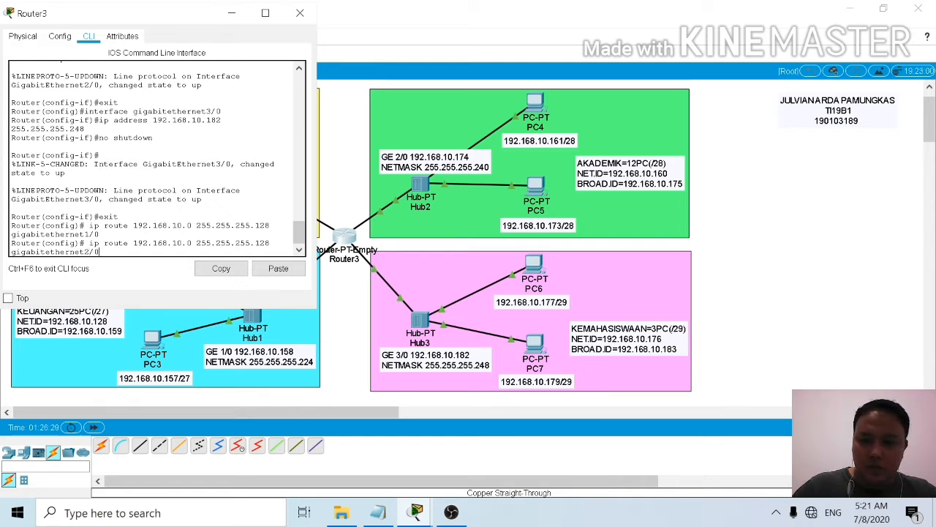
pyautogui.press('Return')
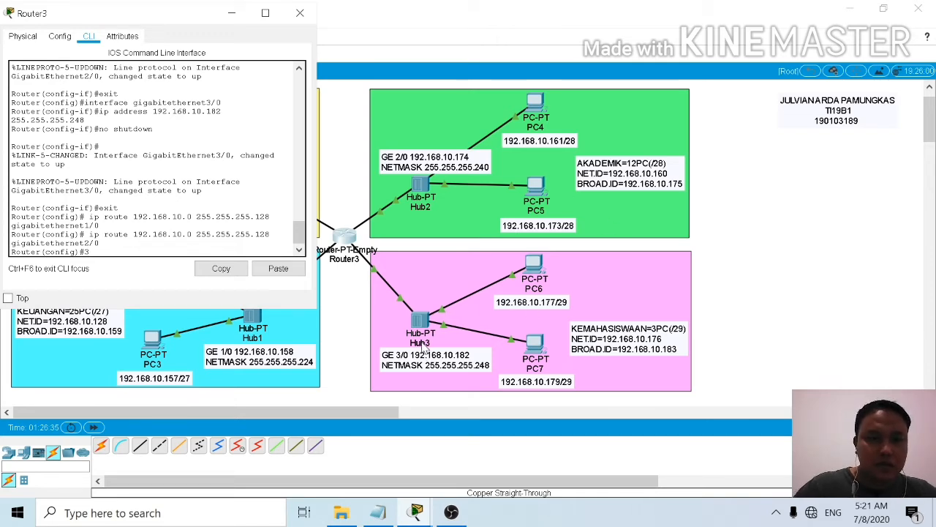
# Step: Add a static route for 192.168.10.0 255.255.255.128 through gigabitethernet3/0, and move the router window clear of Router3 in the topology
pyautogui.press('BackSpace')
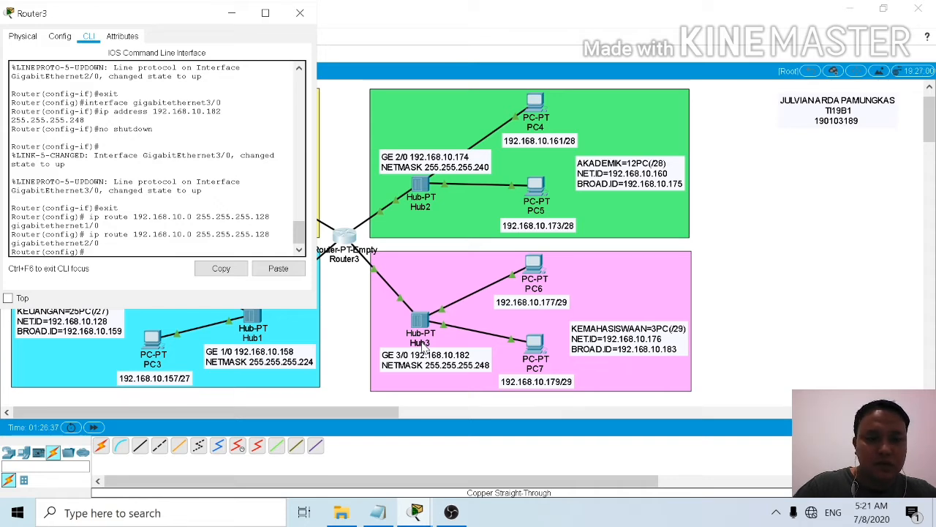
pyautogui.press('Up')
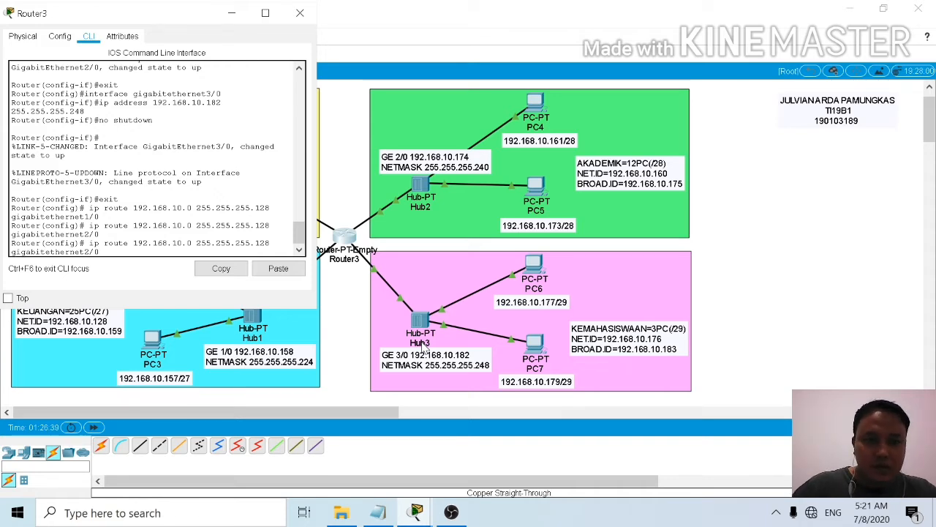
pyautogui.press('Left')
pyautogui.press('Left')
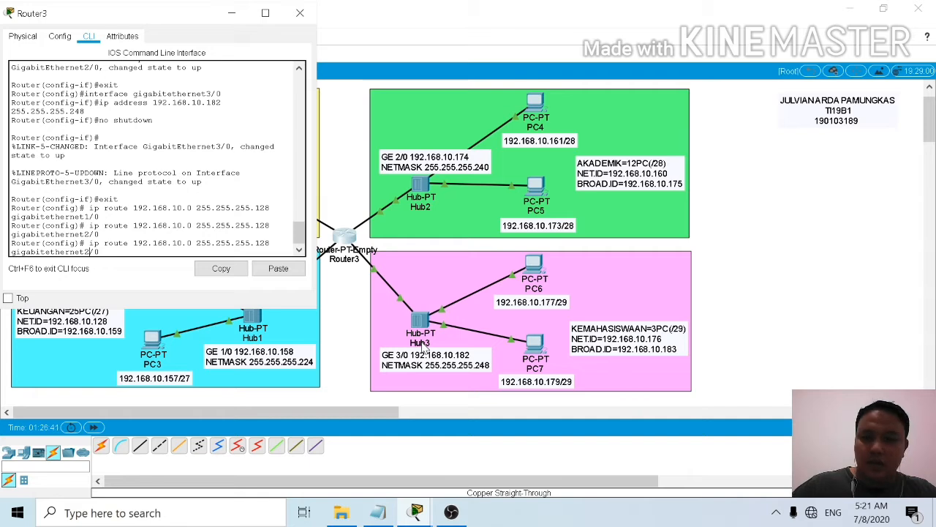
pyautogui.press('BackSpace')
pyautogui.write('3')
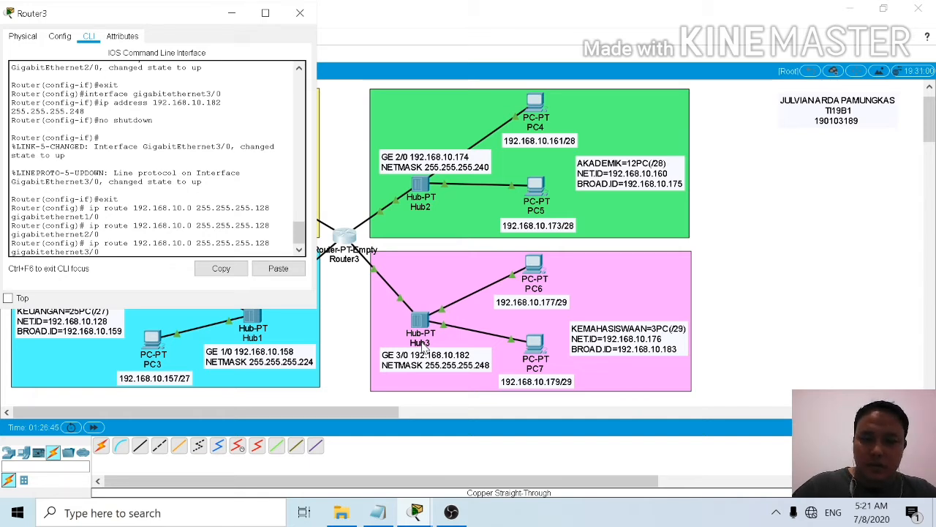
pyautogui.press('Return')
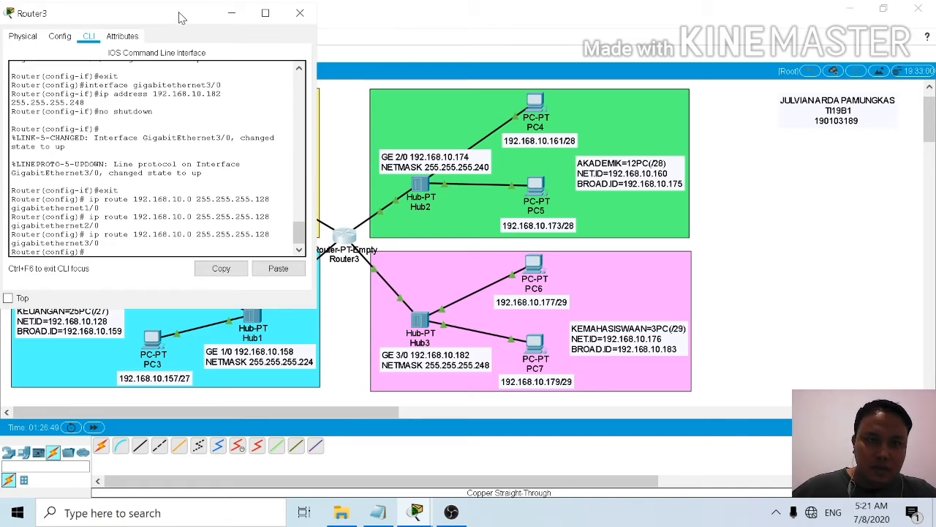
pyautogui.moveTo(182, 16); pyautogui.dragTo(624, 60)
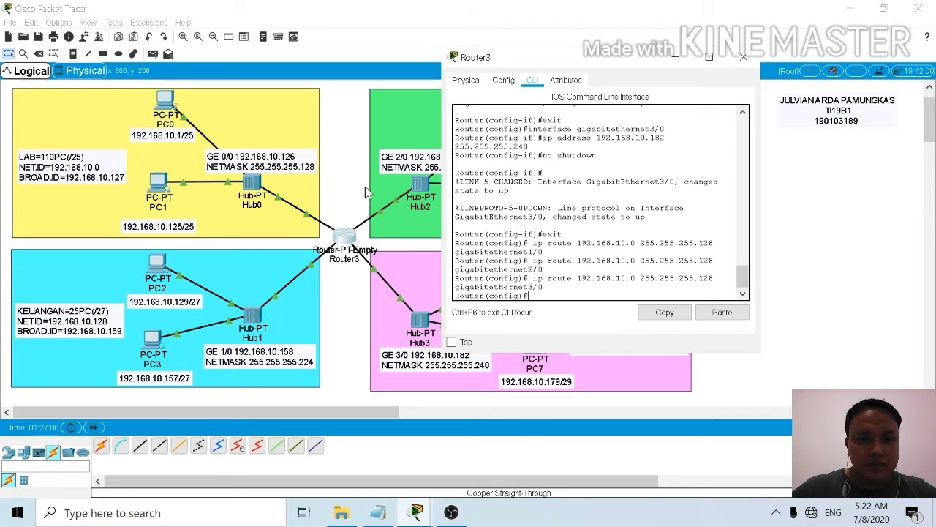
pyautogui.moveTo(594, 59); pyautogui.dragTo(645, 75)
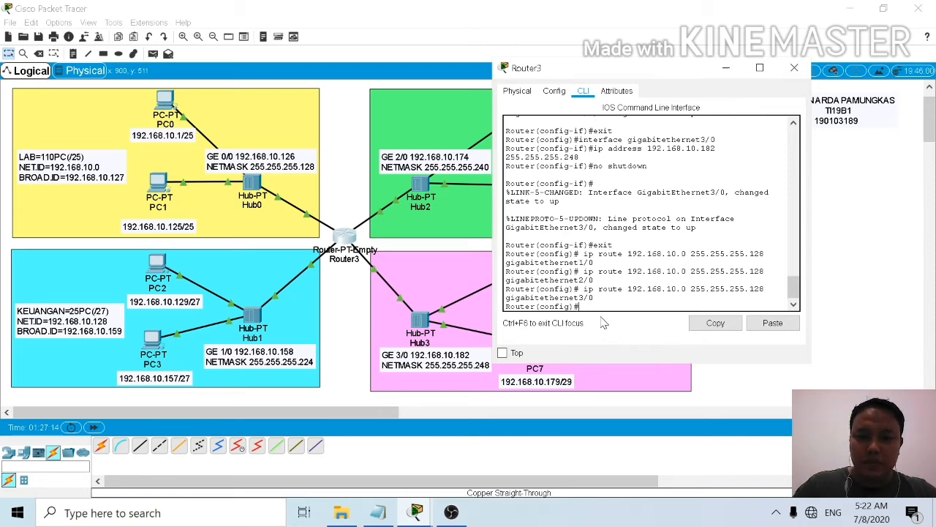
# Step: Add a static route for the KEUANGAN network 192.168.10.128 with mask 255.255.255.224 through gigabitethernet0/0
pyautogui.write('ip rou')
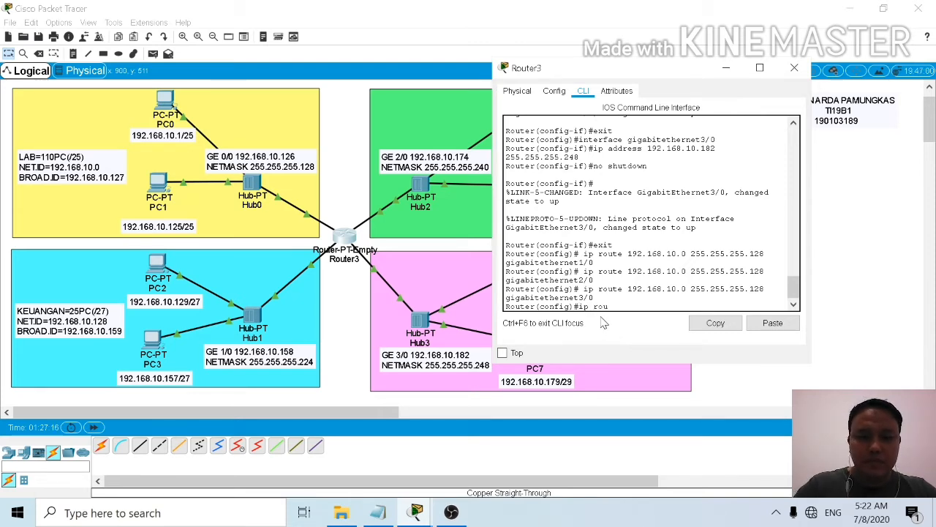
pyautogui.write('te')
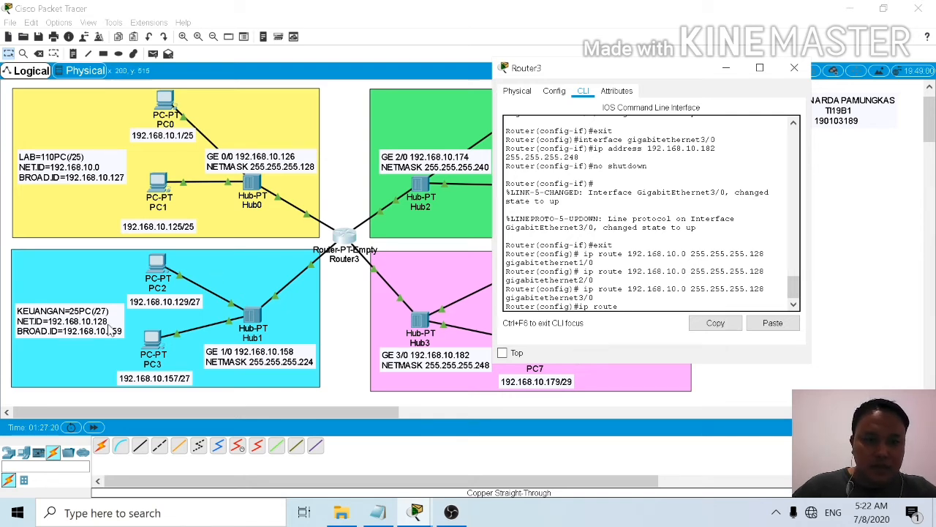
pyautogui.write(' 192.168')
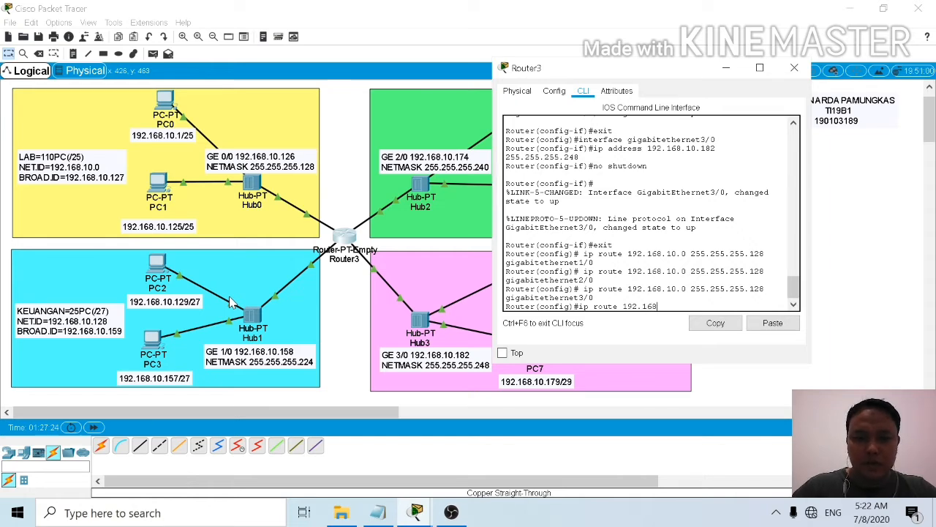
pyautogui.write('.10')
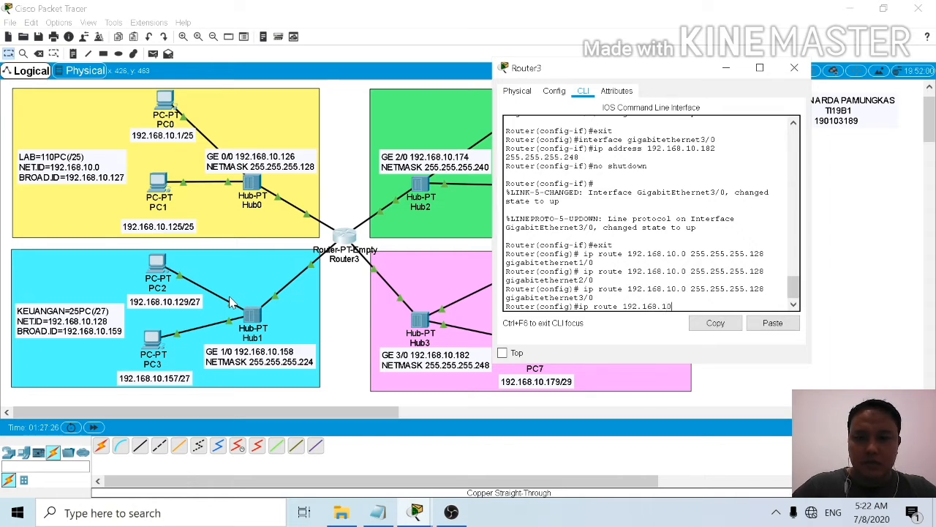
pyautogui.write('.128')
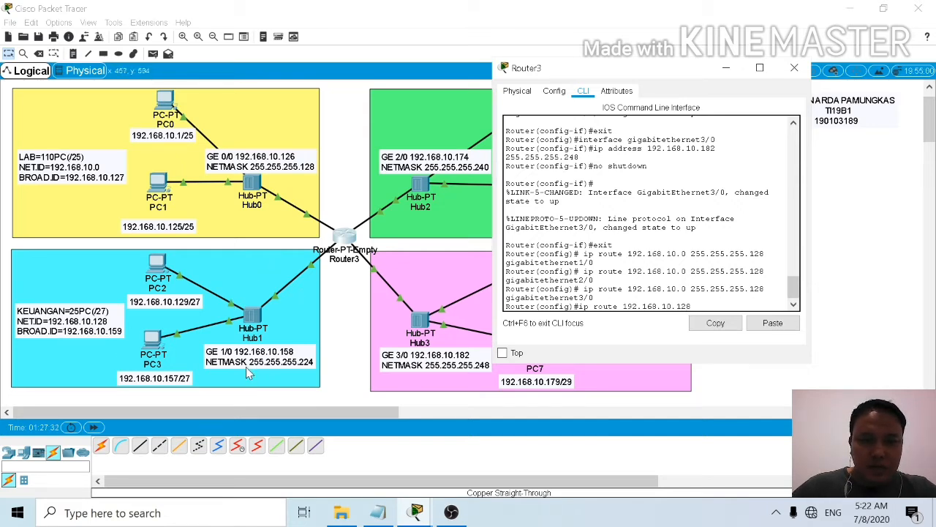
pyautogui.write('2')
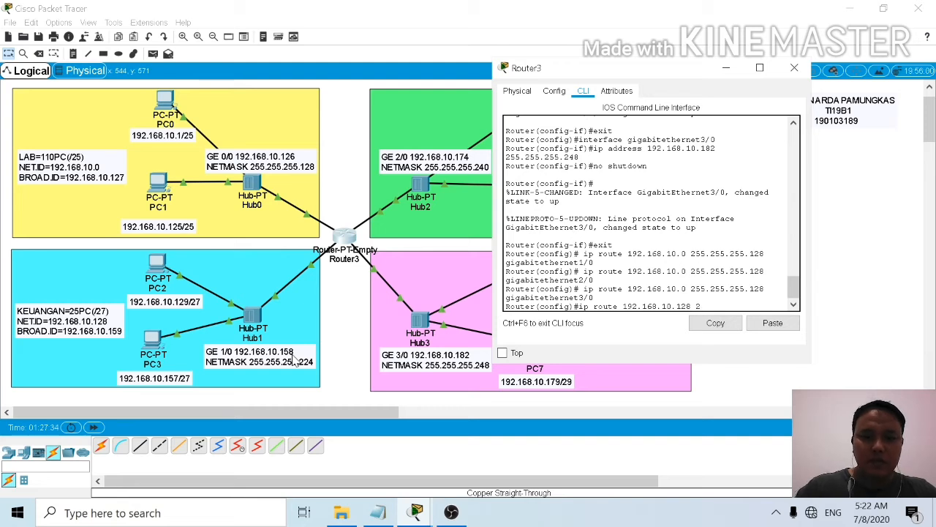
pyautogui.write('55.255')
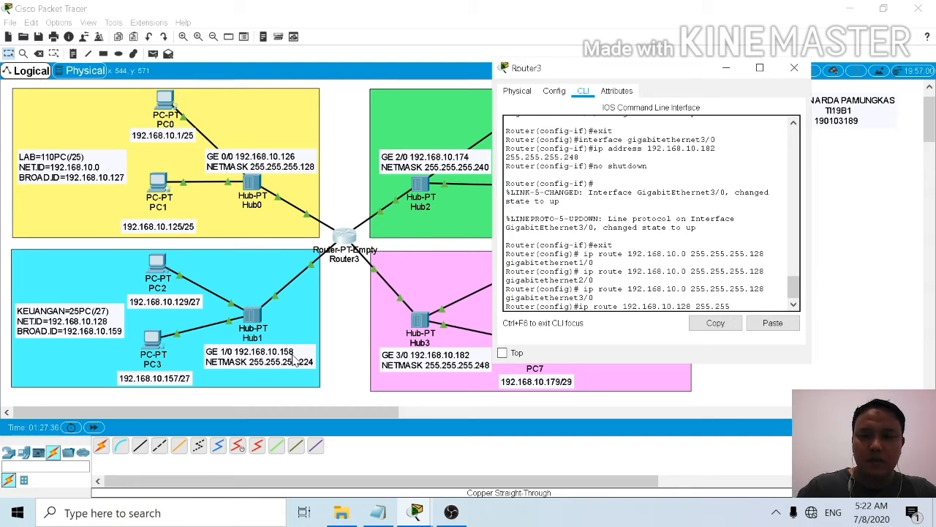
pyautogui.write('.255')
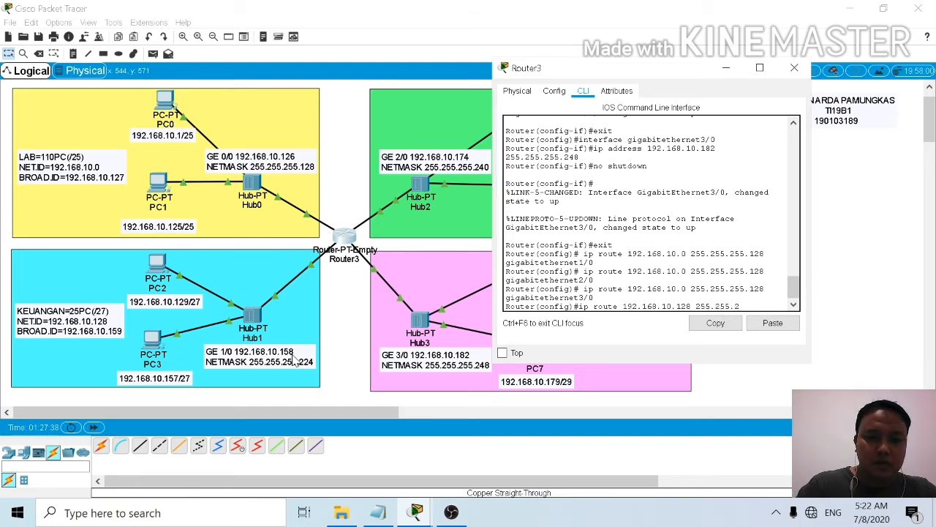
pyautogui.write('.2')
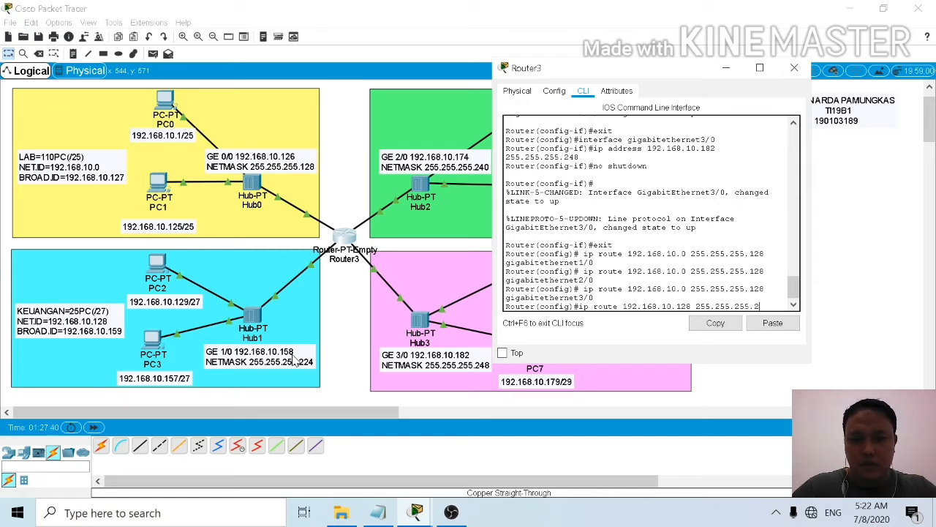
pyautogui.write('24')
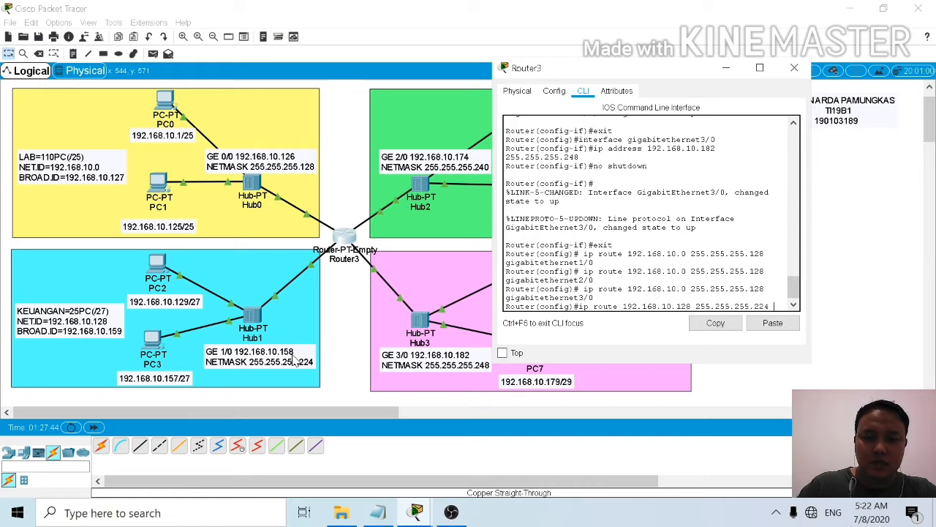
pyautogui.write(' giga')
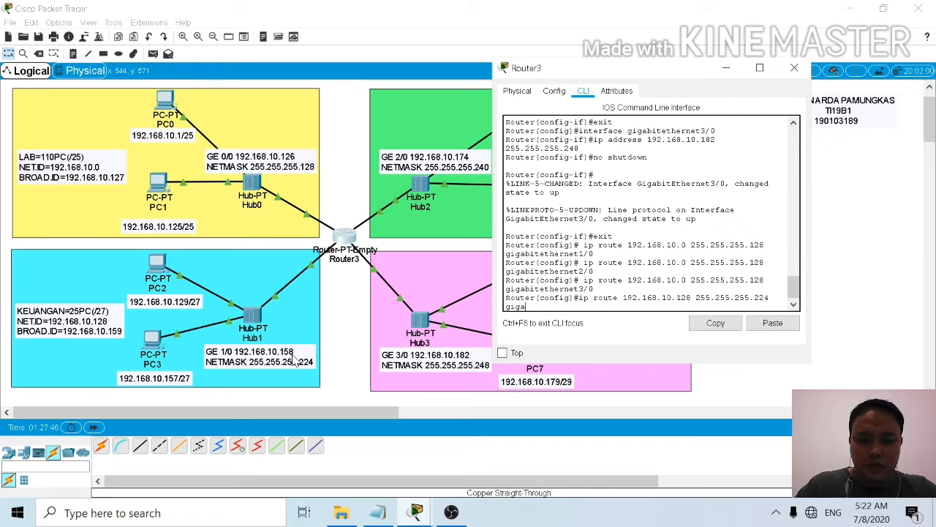
pyautogui.write('bitethernet')
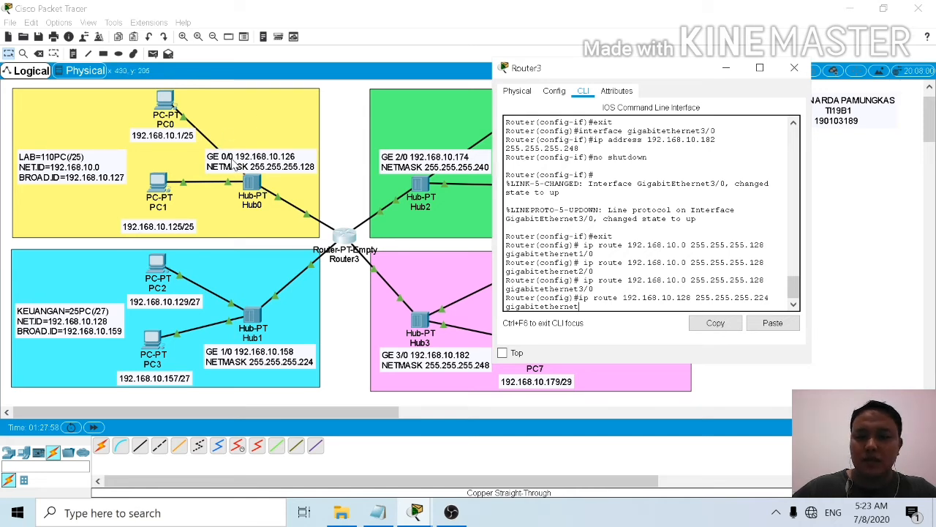
pyautogui.write('0/0')
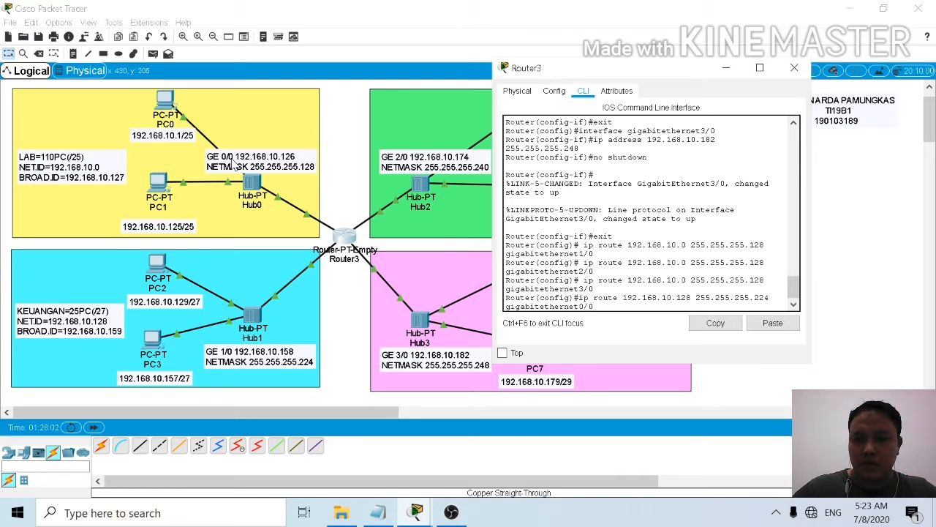
pyautogui.press('Return')
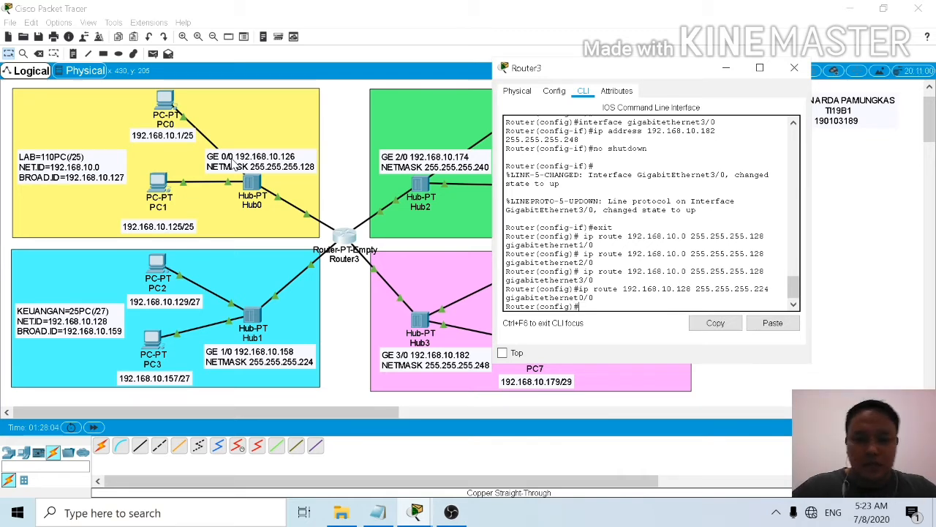
# Step: Reuse the previous route command to add a static route for 192.168.10.128 255.255.255.224 through gigabitethernet2/0
pyautogui.press('Up')
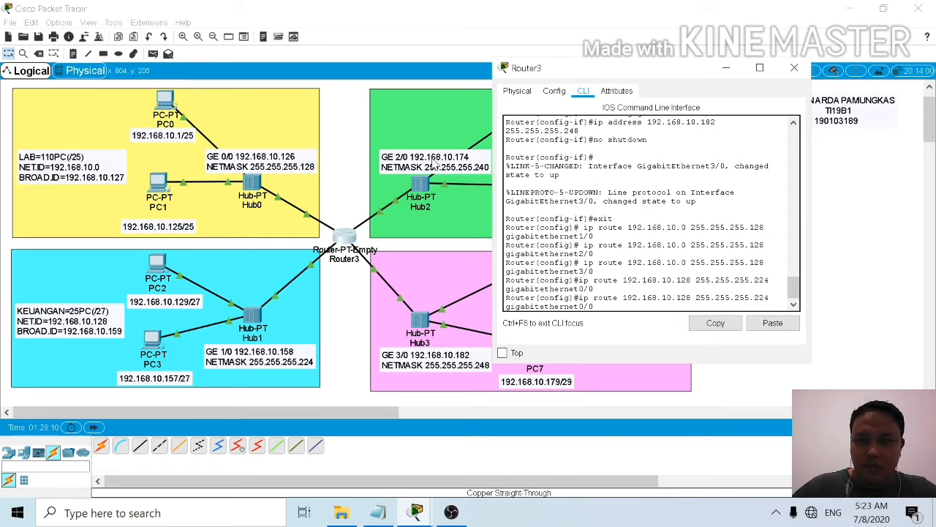
pyautogui.press('Left')
pyautogui.press('Left')
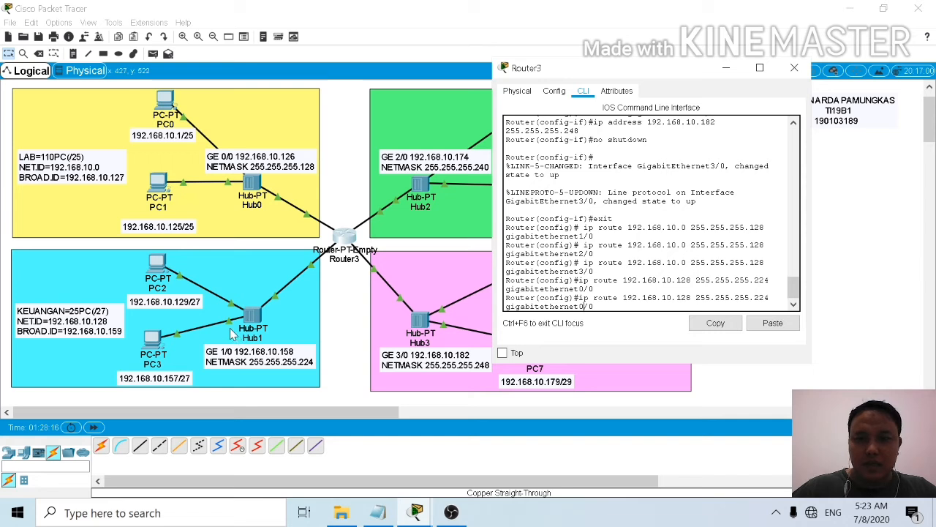
pyautogui.press('BackSpace')
pyautogui.write('2')
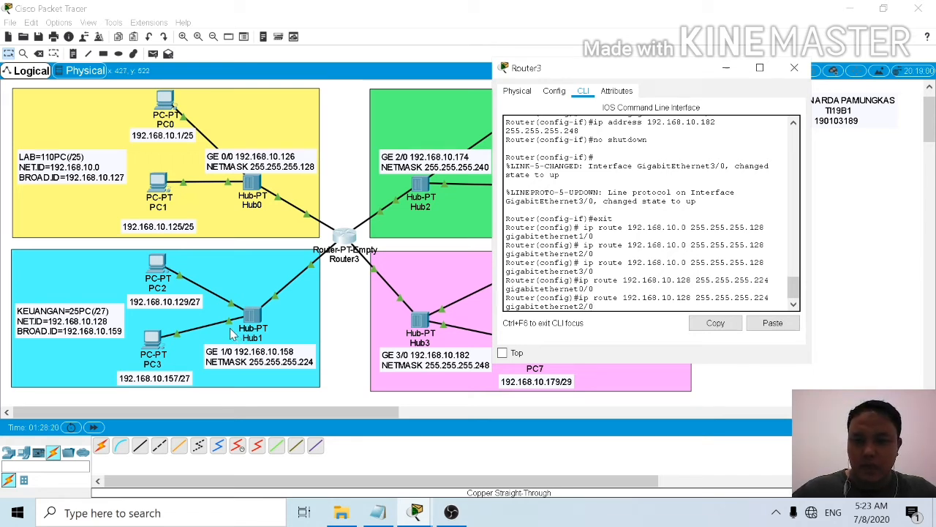
pyautogui.press('Return')
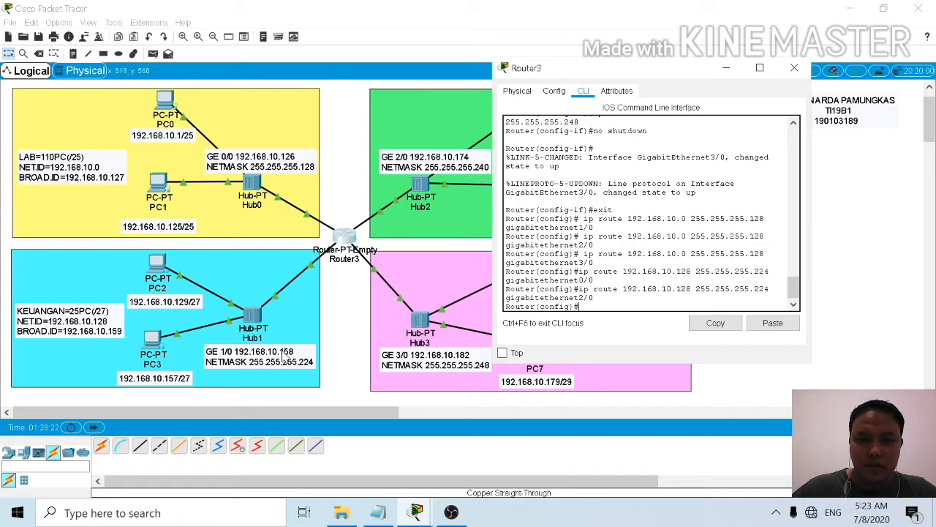
pyautogui.write('3')
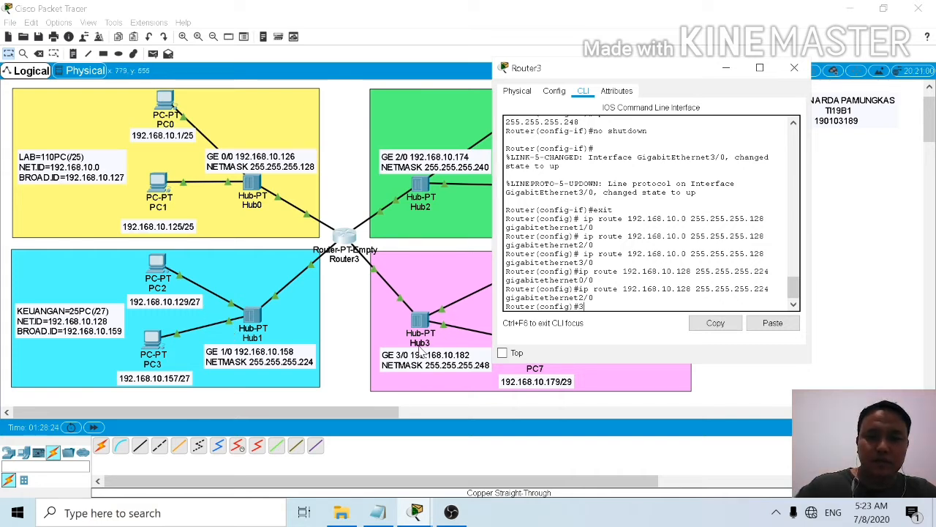
pyautogui.write('/')
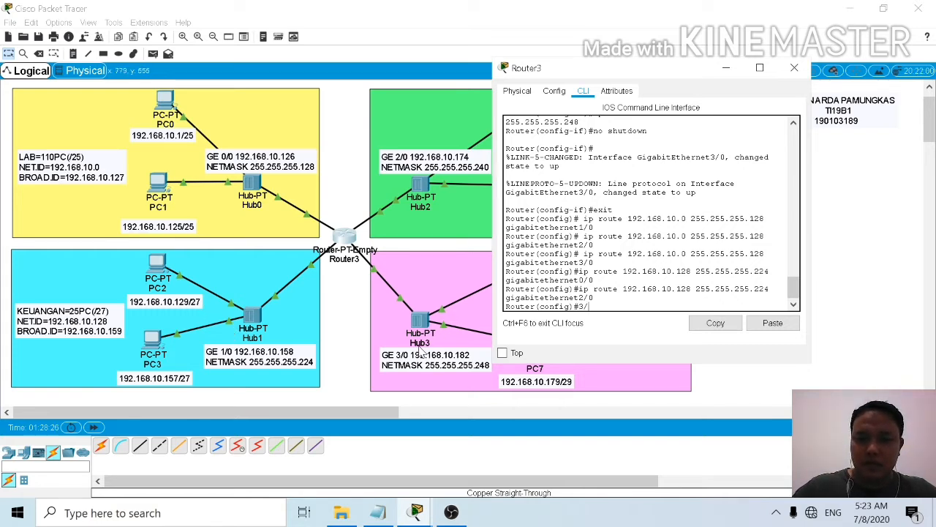
pyautogui.write('0')
pyautogui.press('Return')
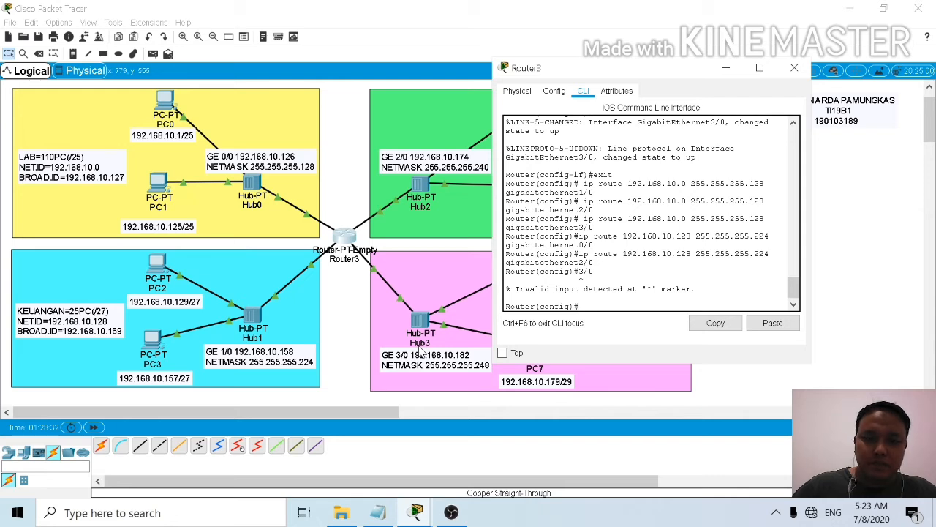
pyautogui.press('Up')
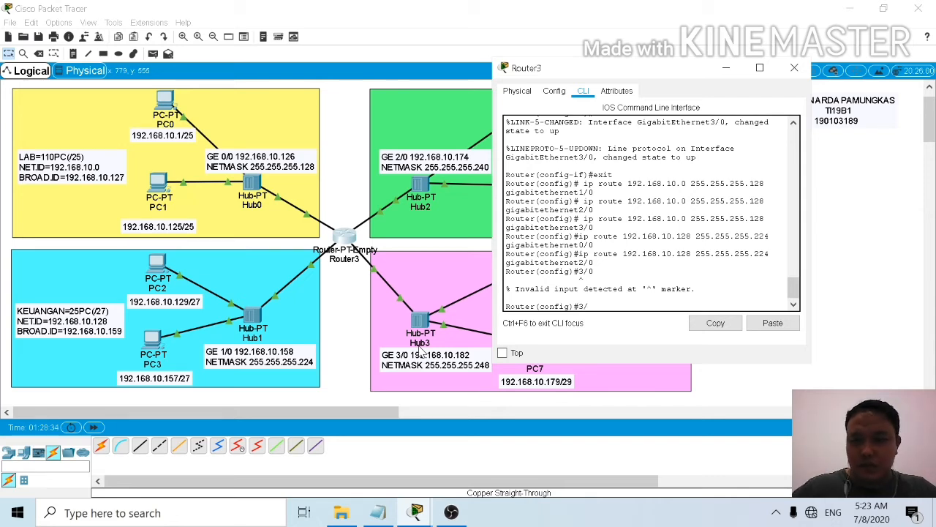
pyautogui.press('BackSpace')
pyautogui.press('BackSpace')
# Step: Add a static route for the KEUANGAN network 192.168.10.128 with mask 255.255.255.224 through gigabitethernet3/0
pyautogui.write('i')
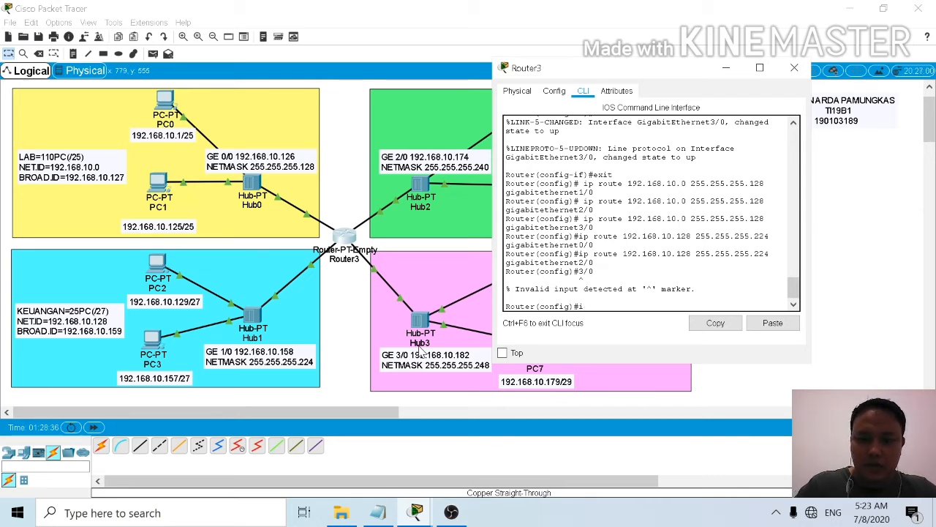
pyautogui.write('p rou')
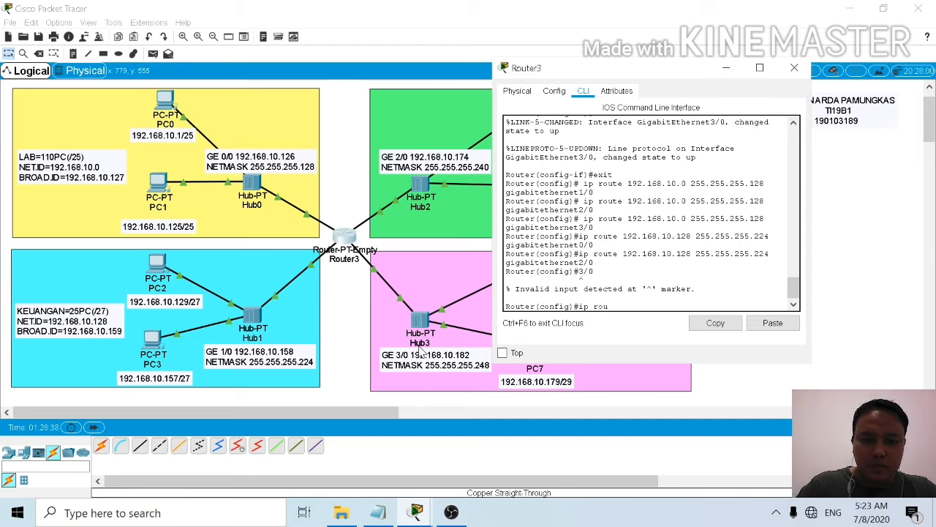
pyautogui.write('te 19')
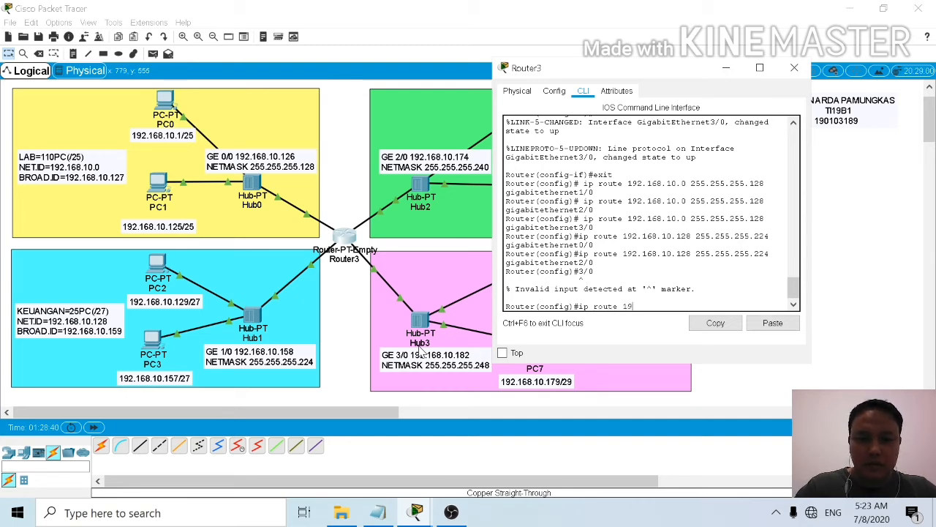
pyautogui.write('2.168')
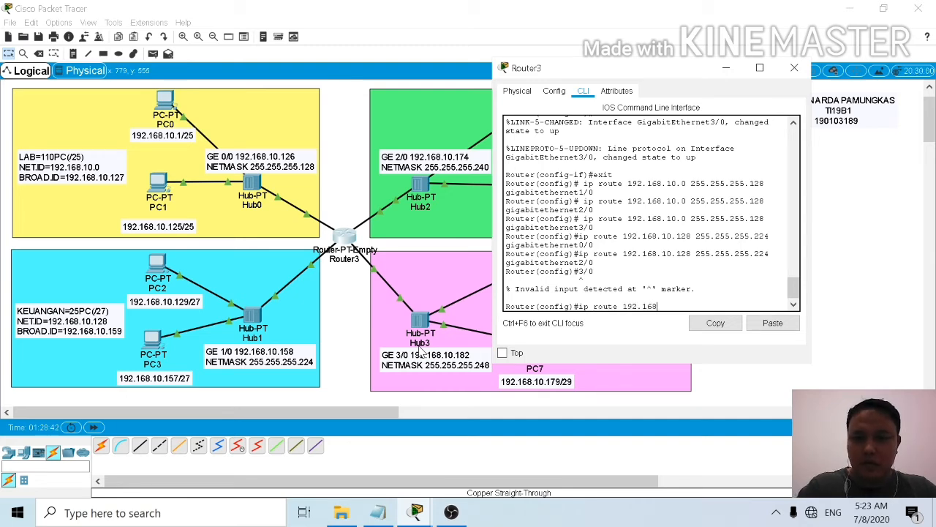
pyautogui.write('.10')
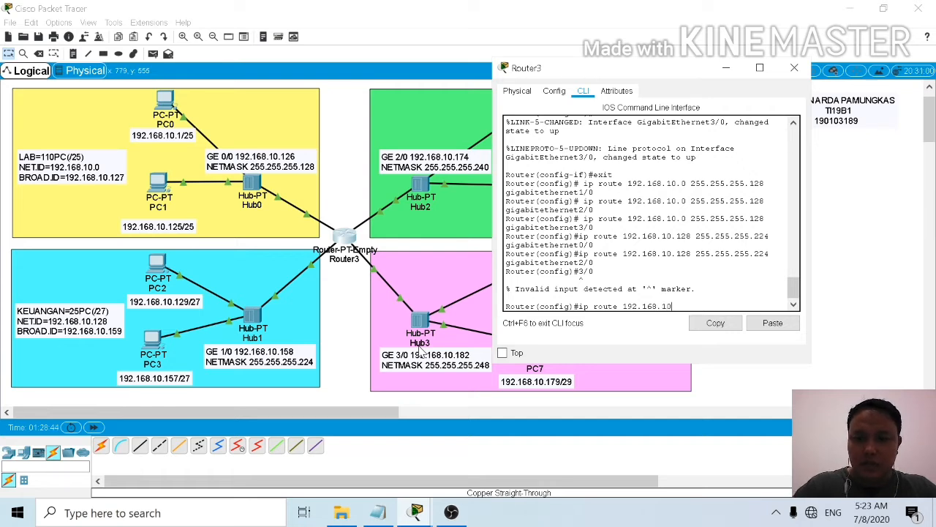
pyautogui.write('.12')
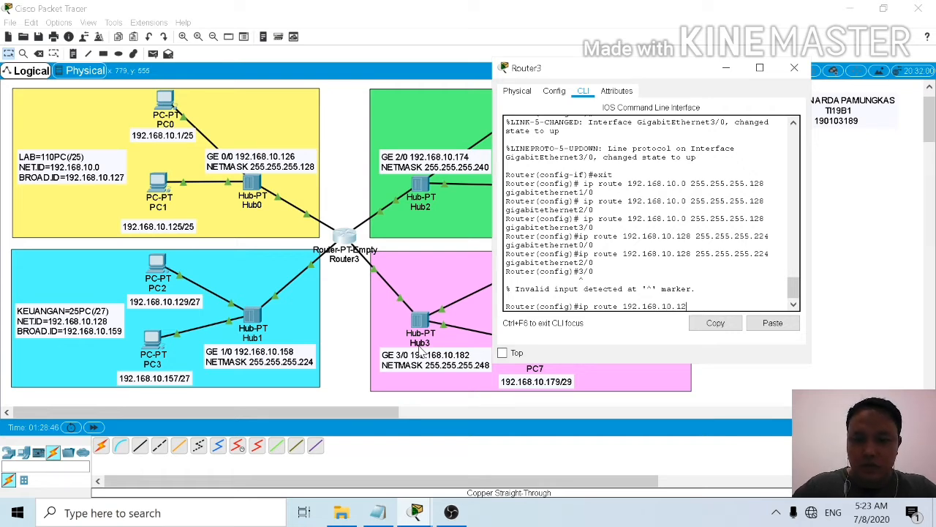
pyautogui.write('8')
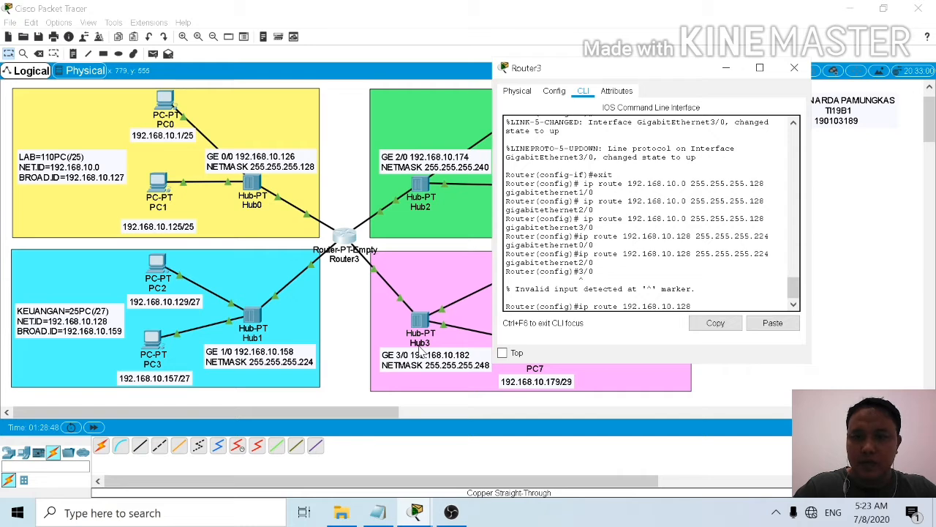
pyautogui.write(' 255')
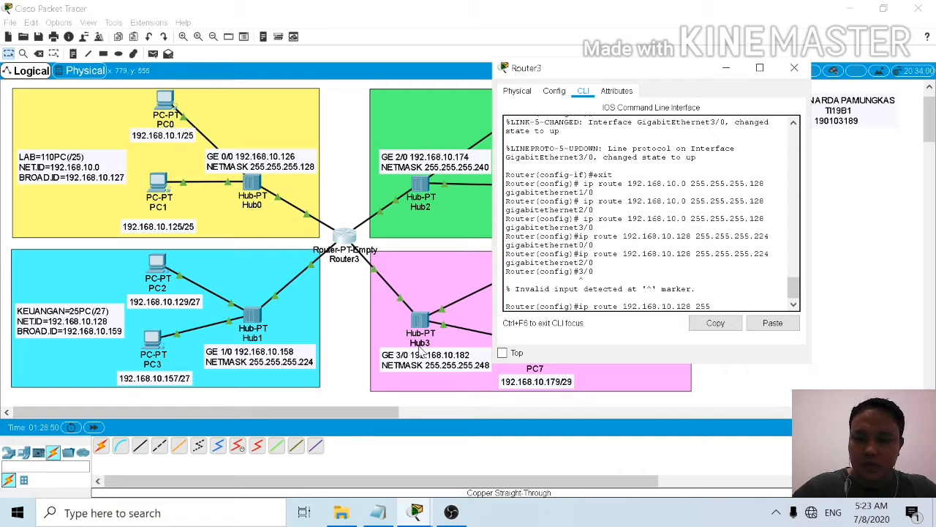
pyautogui.write('.255.')
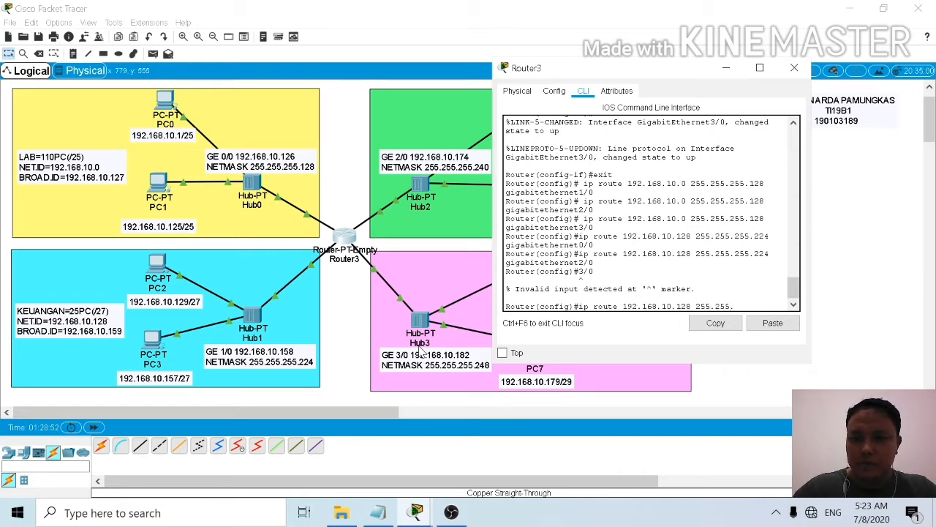
pyautogui.write('255')
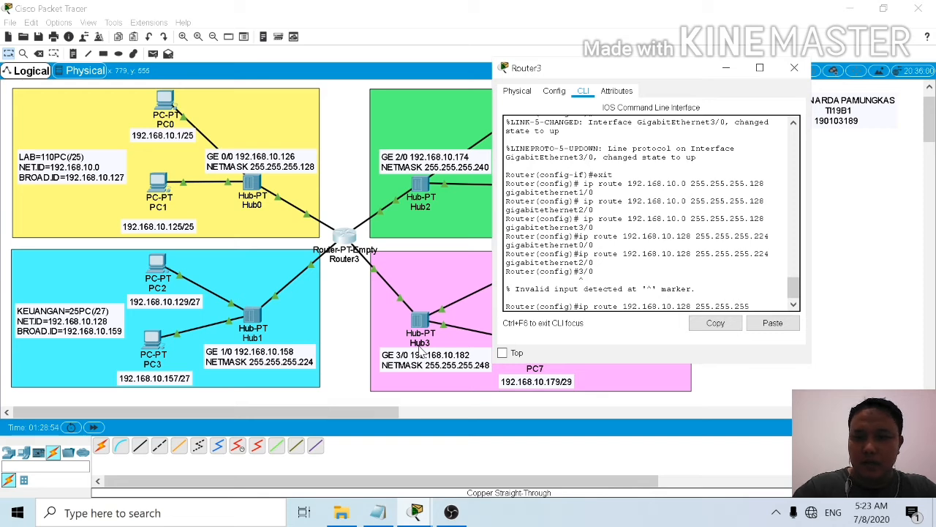
pyautogui.write('.22')
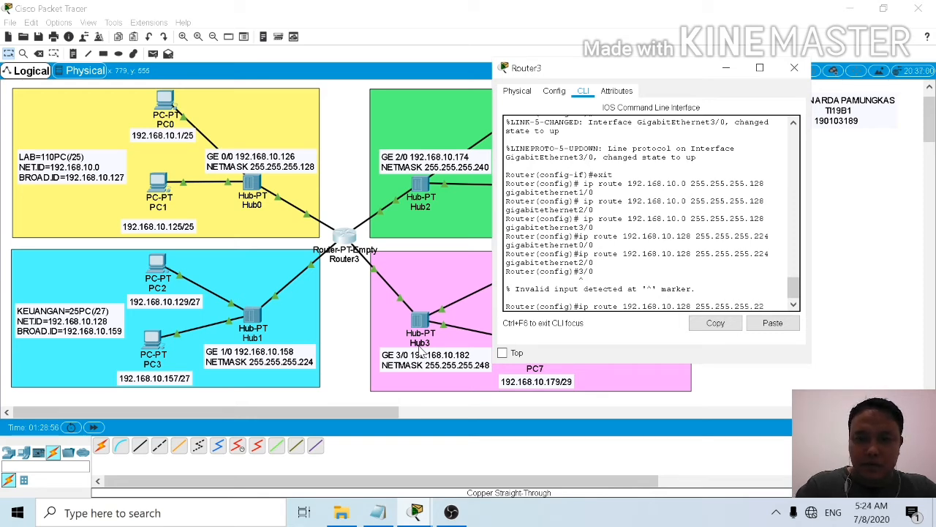
pyautogui.write('4')
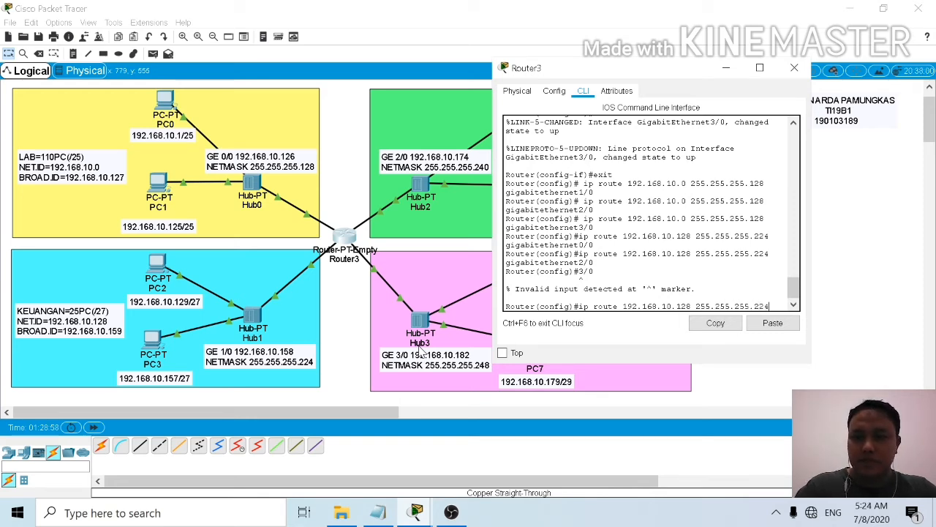
pyautogui.write(' gigab')
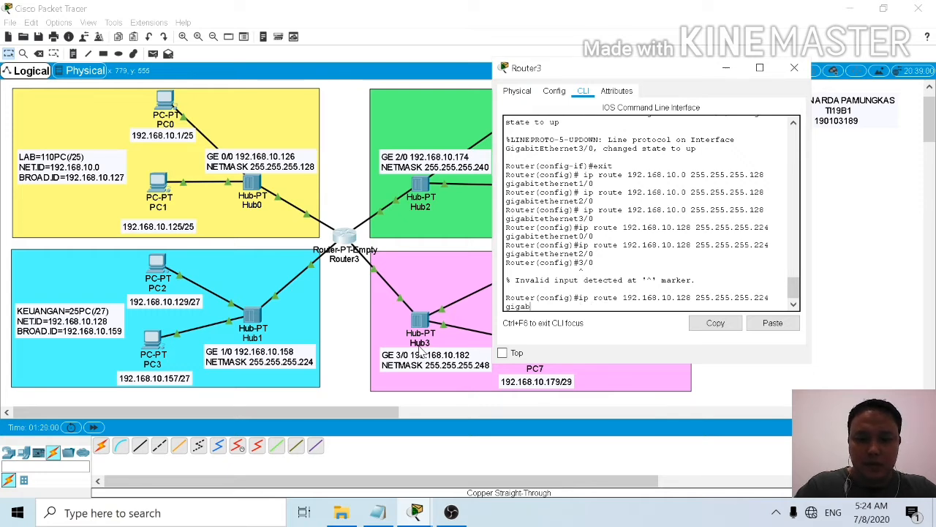
pyautogui.write('itether')
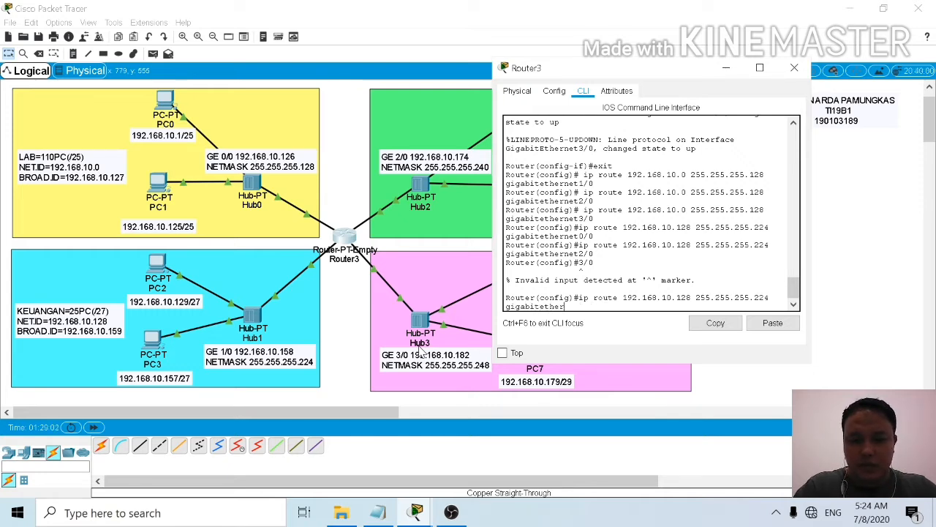
pyautogui.write('net')
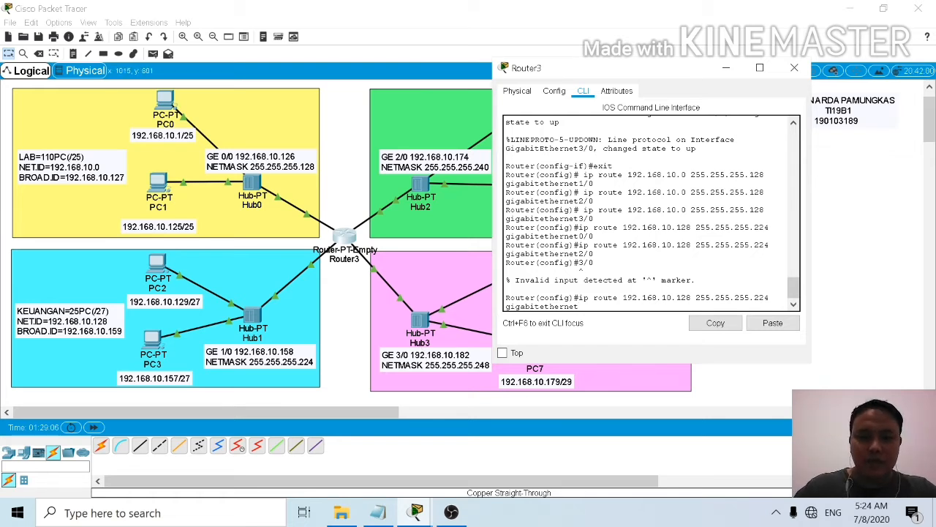
pyautogui.write('3/0')
pyautogui.press('Return')
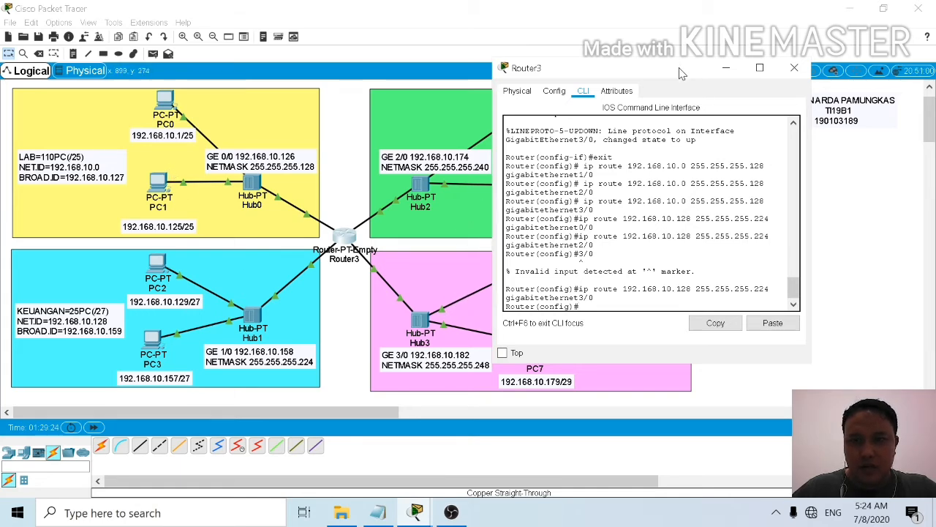
# Step: Write a static route for the AKADEMIK network 192.168.10.160 255.255.255.240 up to gigabitethernet, moving the router window to uncover the needed topology labels
pyautogui.moveTo(679, 68); pyautogui.dragTo(301, 122)
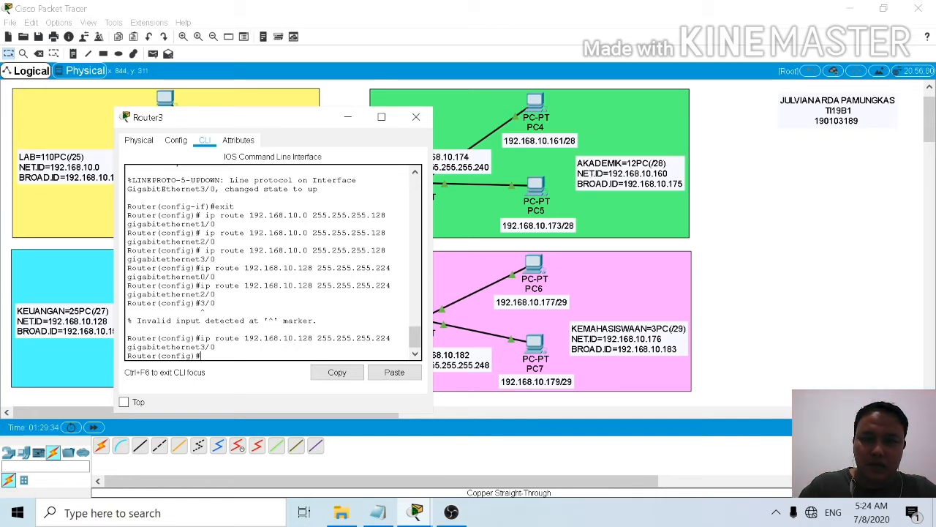
pyautogui.write('ip')
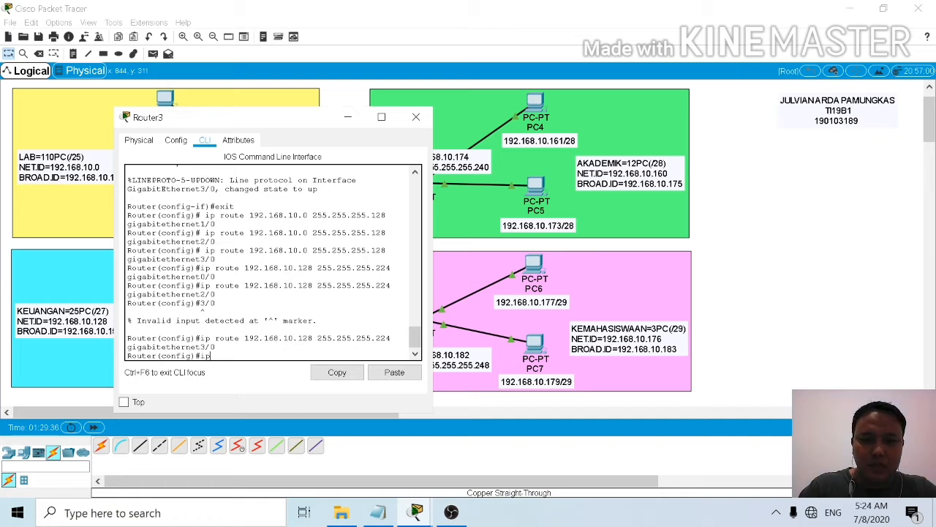
pyautogui.write(' route')
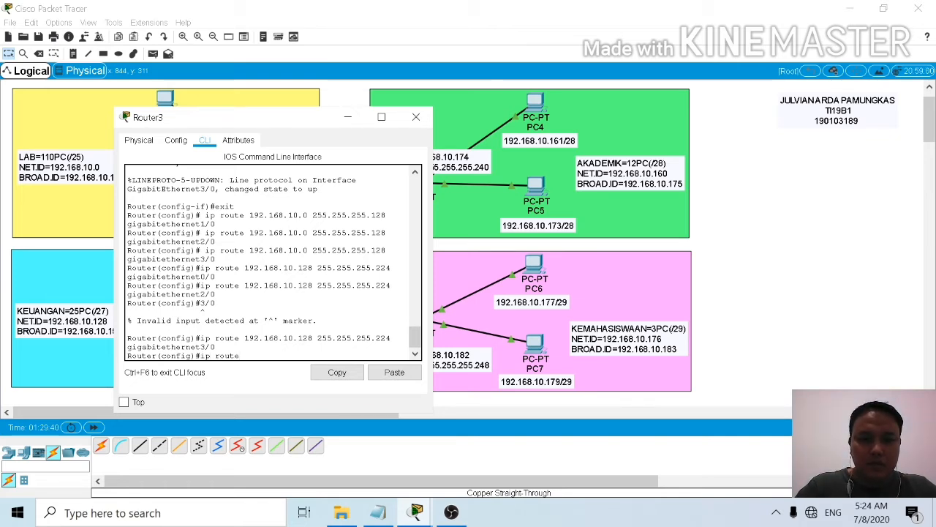
pyautogui.write(' 192')
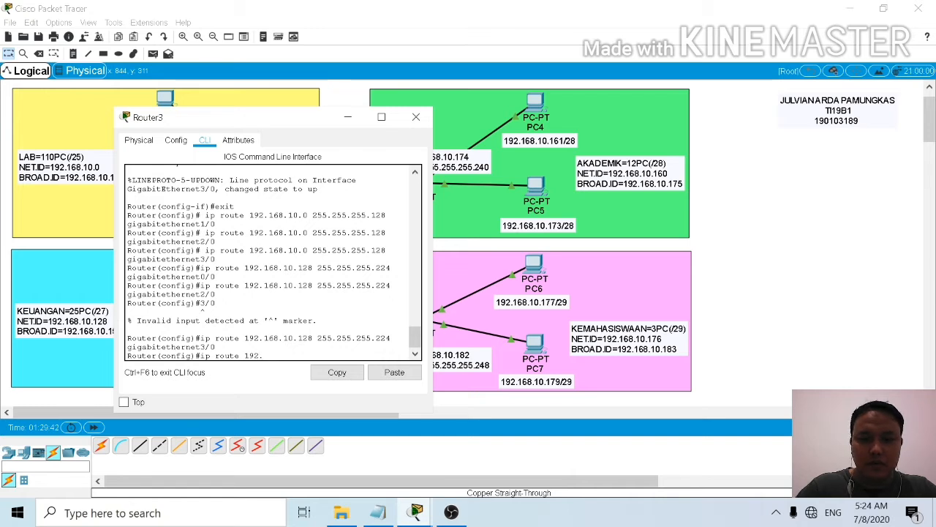
pyautogui.write('.168')
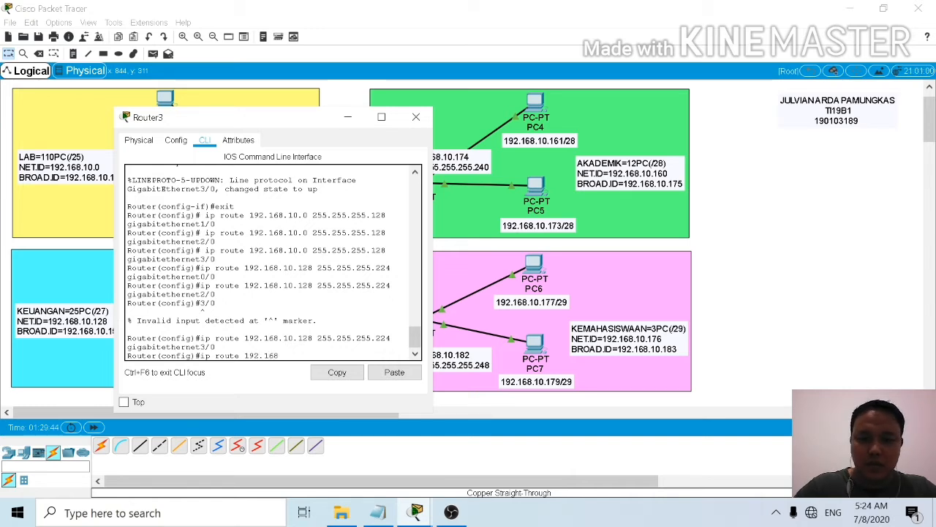
pyautogui.write('.10.')
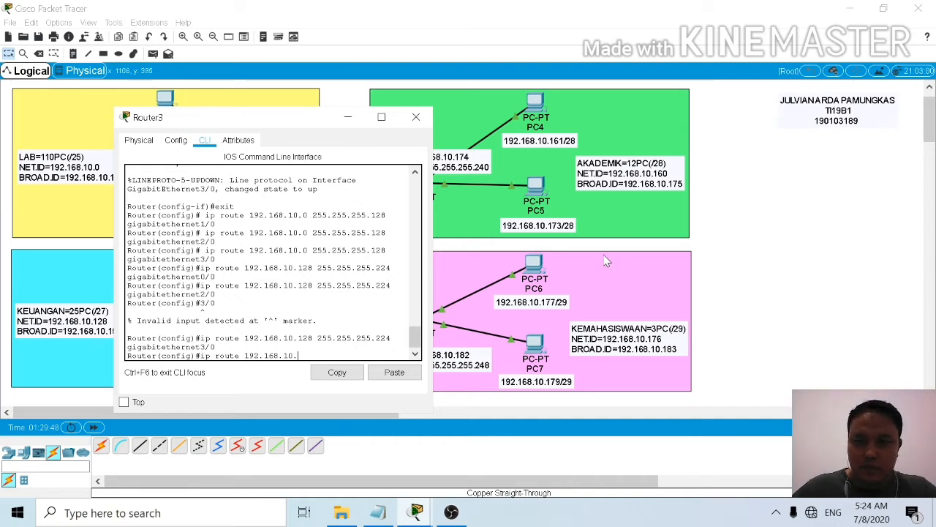
pyautogui.write('1')
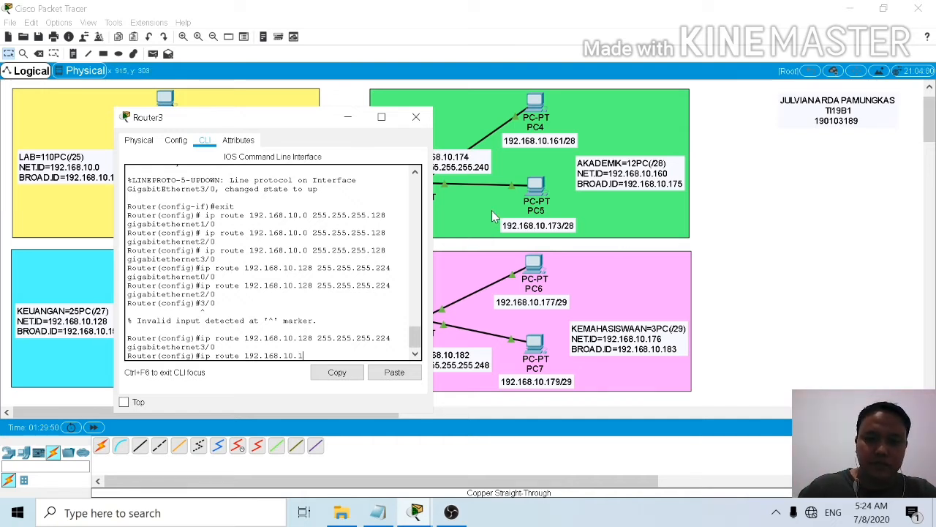
pyautogui.write('60')
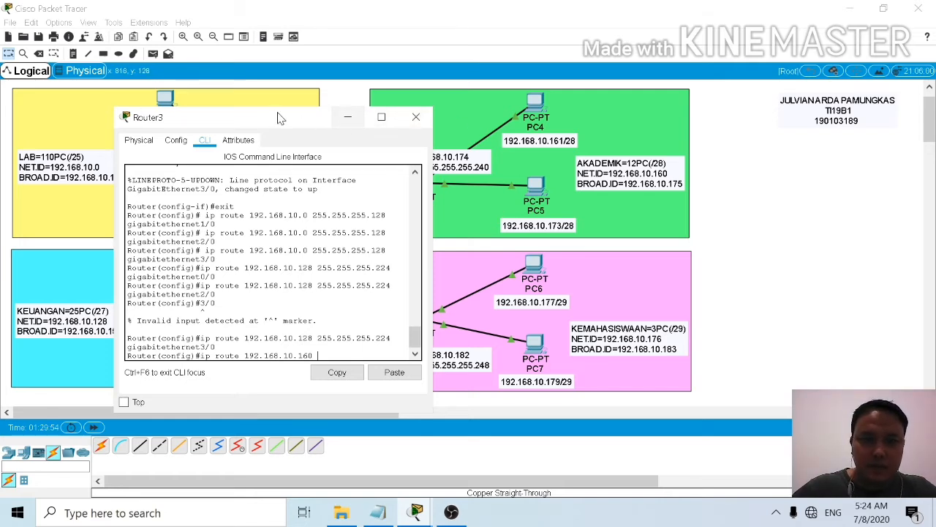
pyautogui.moveTo(282, 123); pyautogui.dragTo(193, 115)
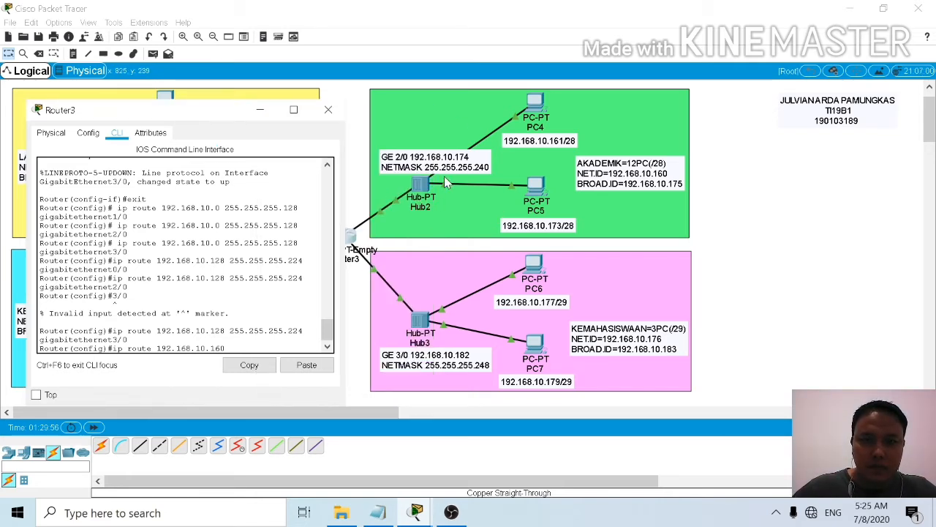
pyautogui.write('255')
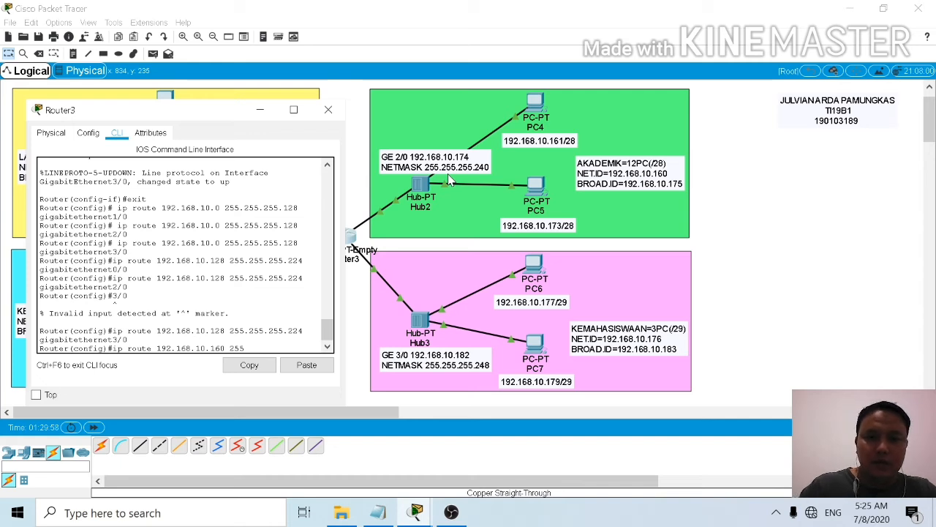
pyautogui.write('.255')
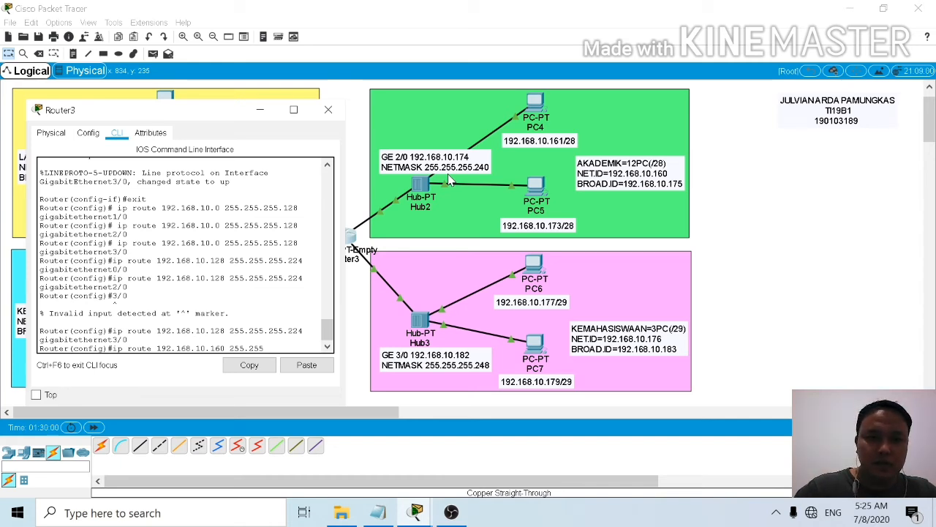
pyautogui.write('.255')
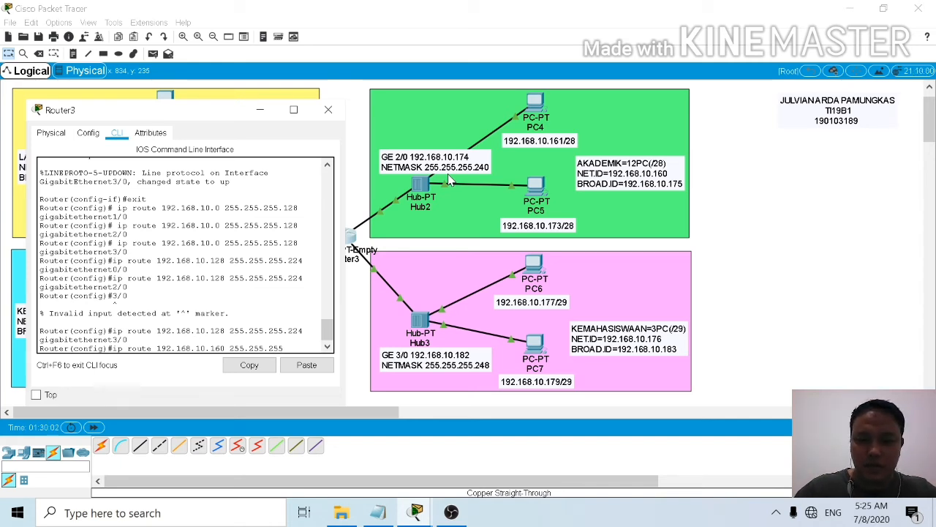
pyautogui.write('.24')
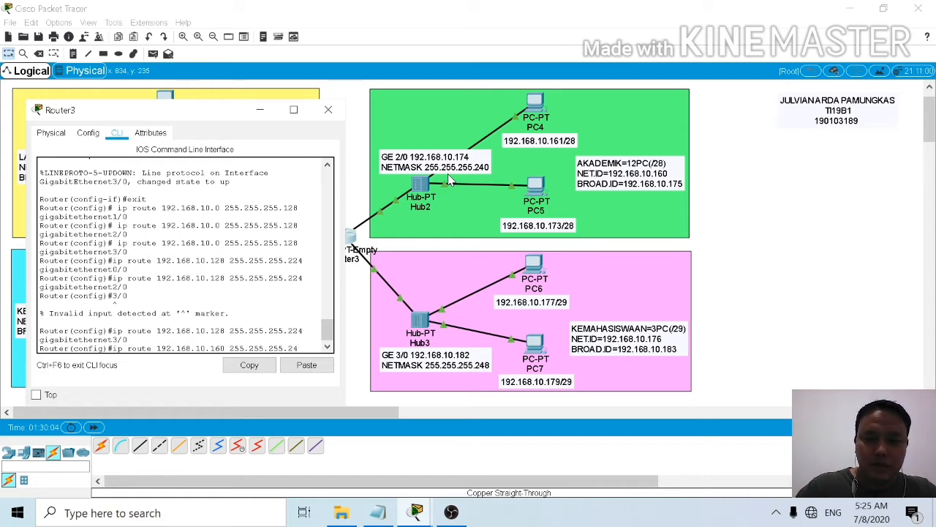
pyautogui.write('0')
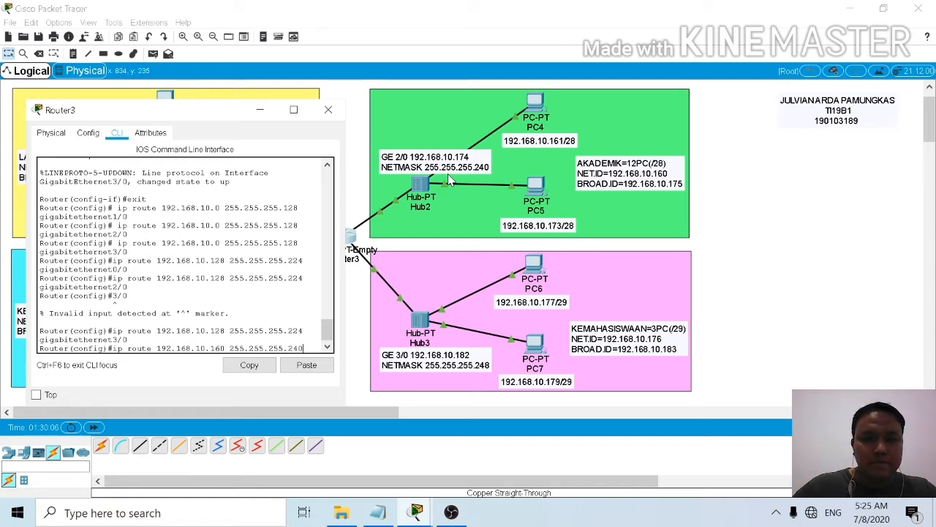
pyautogui.write(' gi')
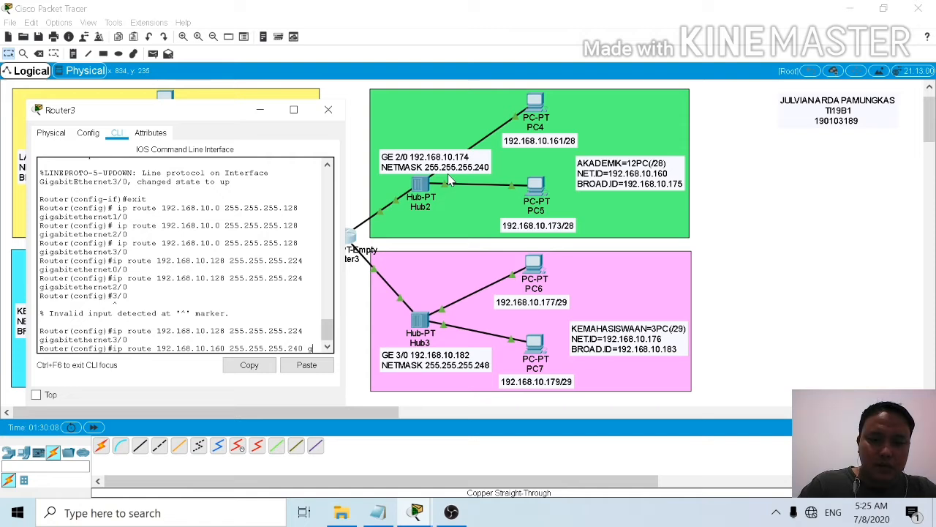
pyautogui.write('ga')
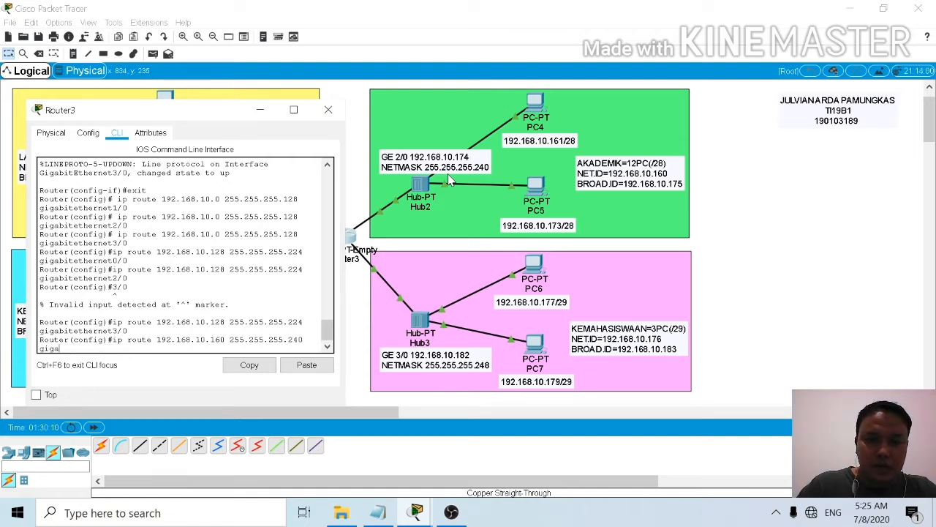
pyautogui.write('bit')
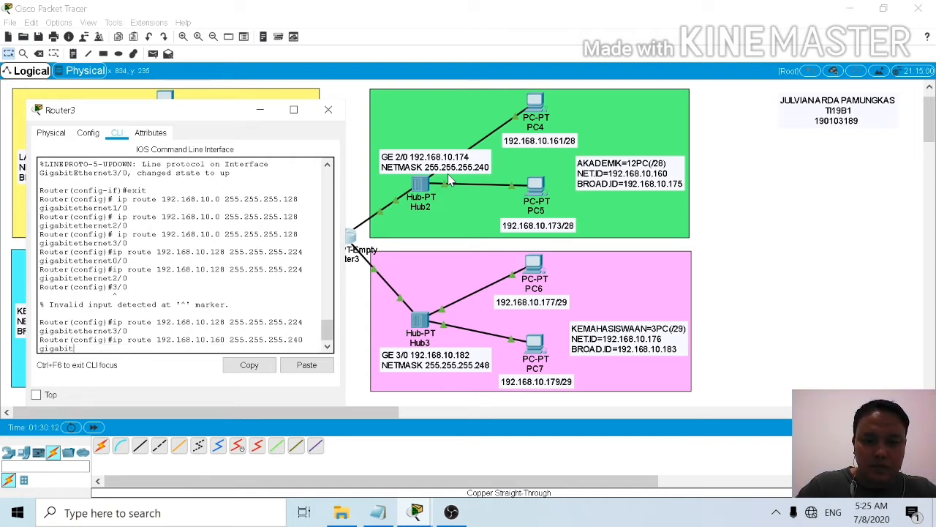
pyautogui.write('ethernet')
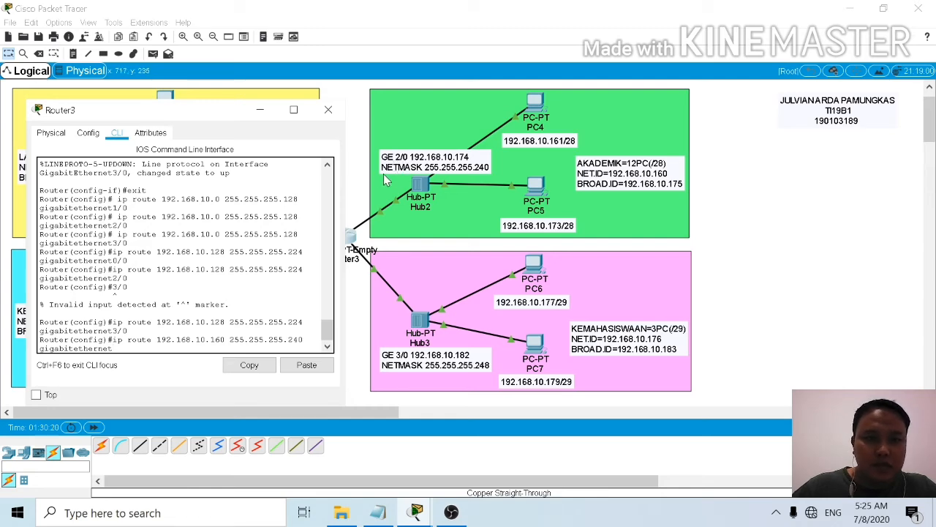
pyautogui.moveTo(199, 111); pyautogui.dragTo(659, 85)
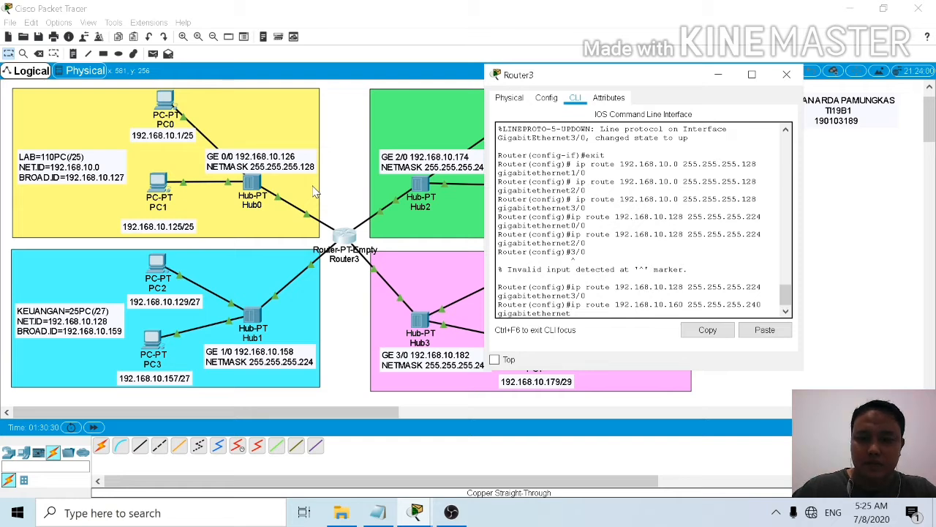
# Step: Complete the AKADEMIK static route through gigabitethernet0/0 and add another for 192.168.10.160 255.255.255.240 through gigabitethernet1/0
pyautogui.write('0/0')
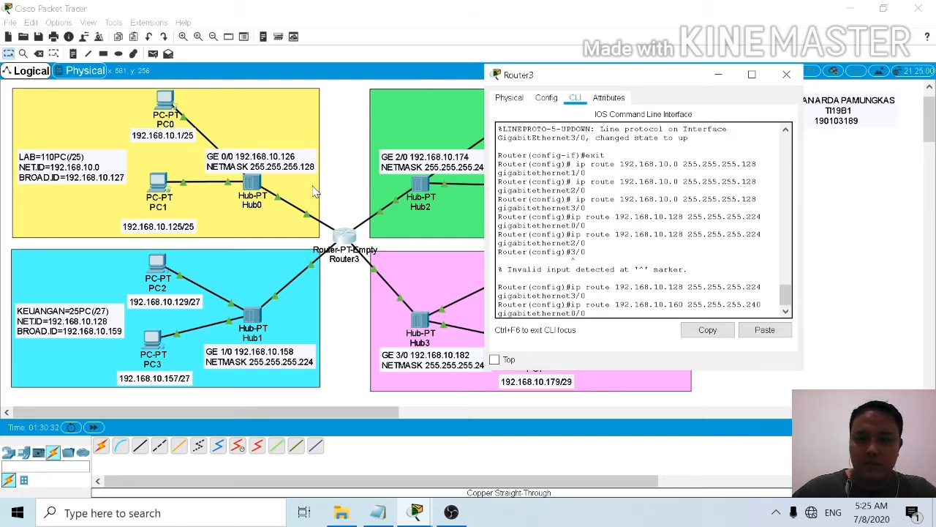
pyautogui.press('Return')
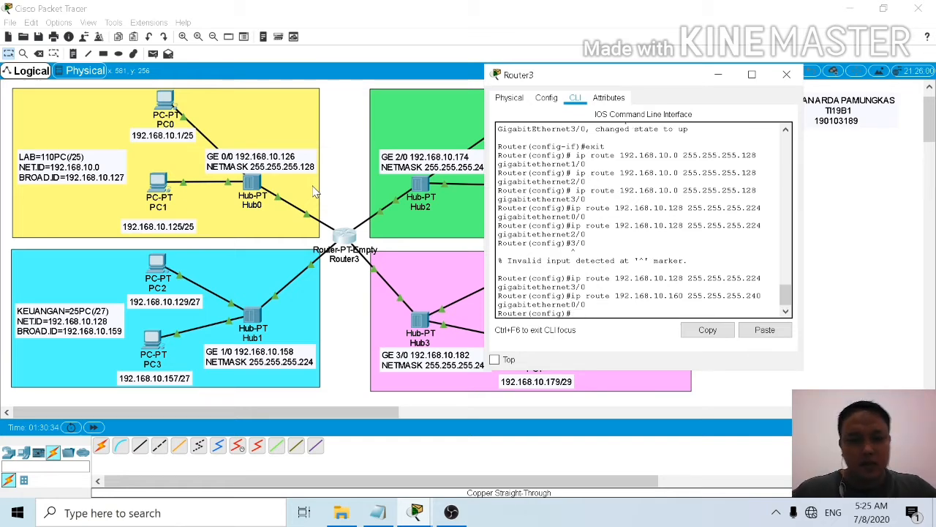
pyautogui.press('Up')
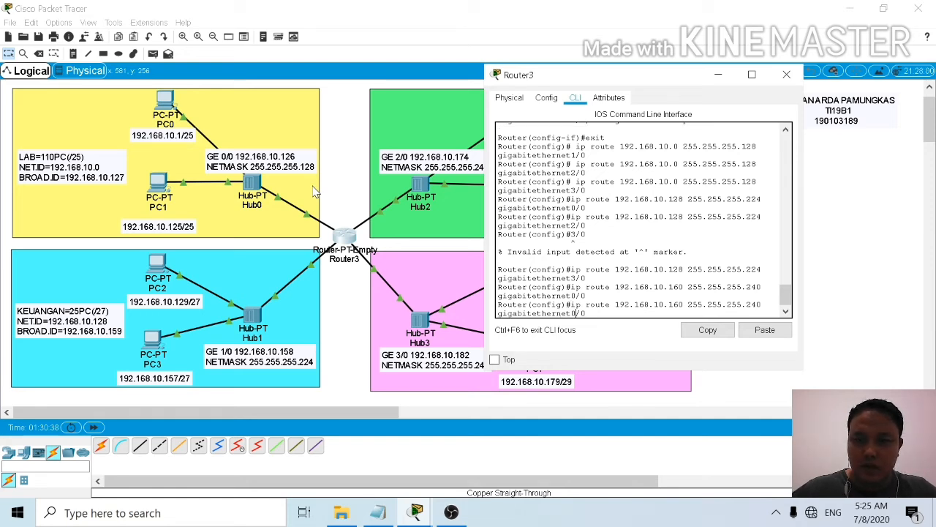
pyautogui.press('Left')
pyautogui.press('Left')
pyautogui.press('BackSpace')
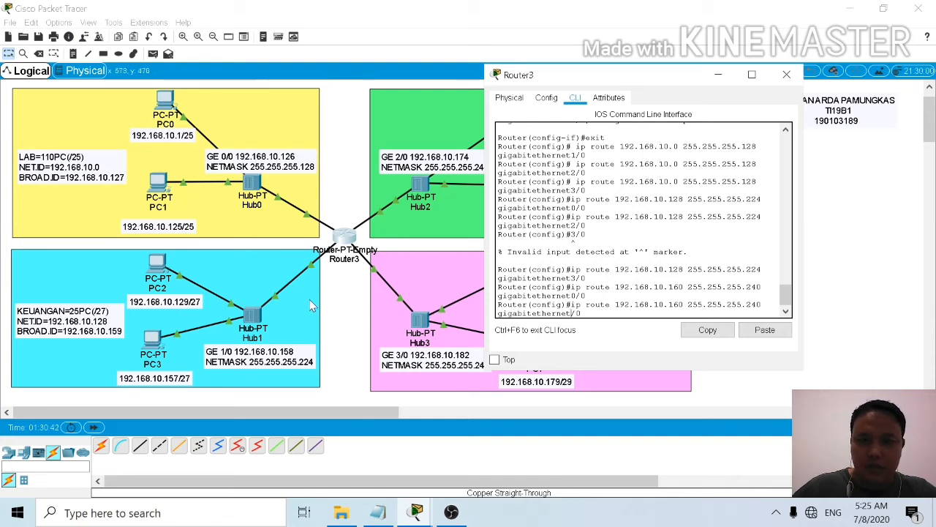
pyautogui.write('1')
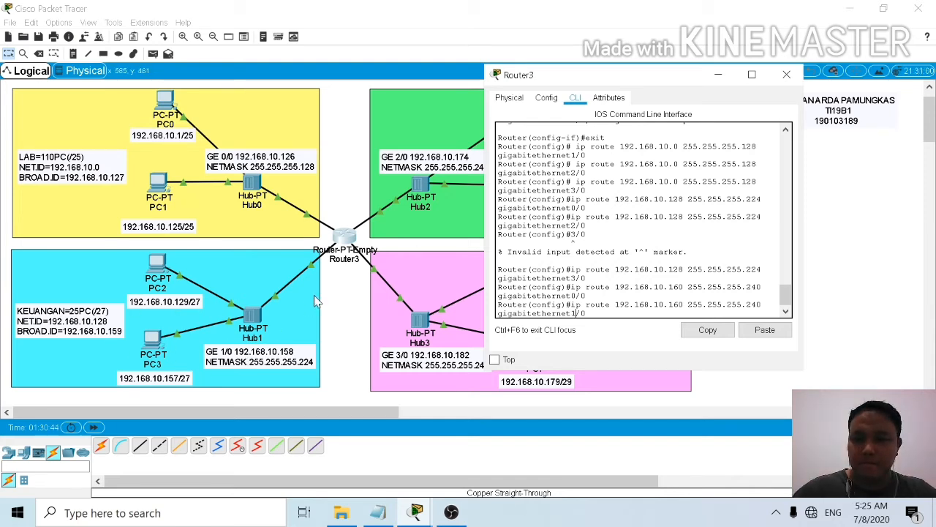
pyautogui.press('Return')
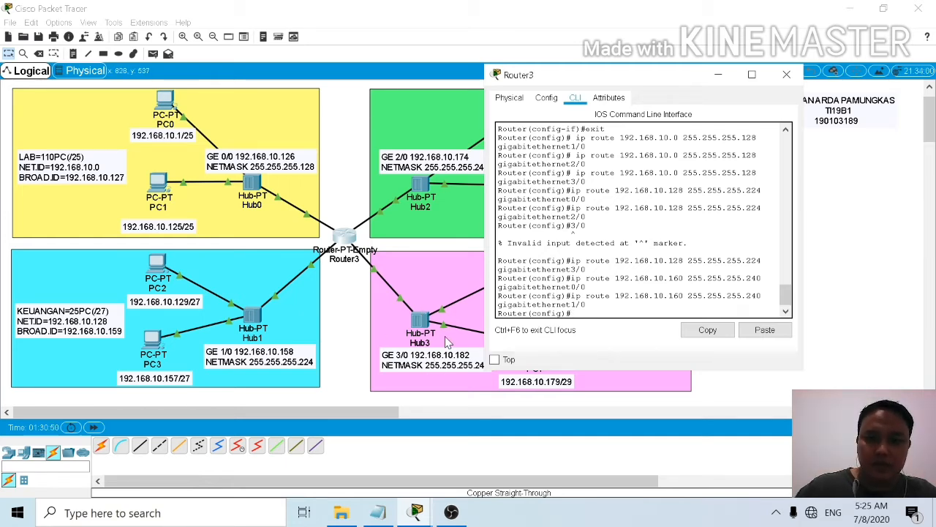
# Step: Reuse the previous route command to add a static route for 192.168.10.160 255.255.255.240 through gigabitethernet3/0
pyautogui.press('Up')
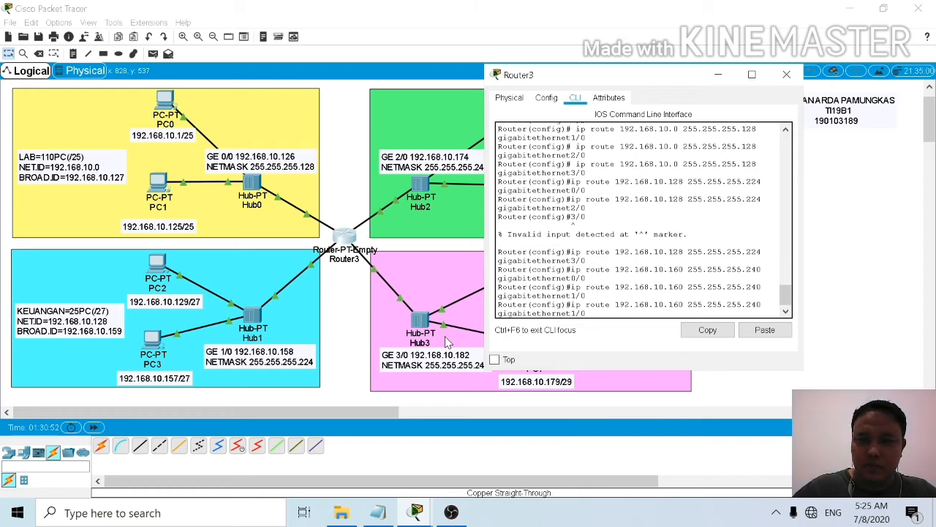
pyautogui.press('BackSpace')
pyautogui.press('BackSpace')
pyautogui.press('BackSpace')
pyautogui.write('3/0')
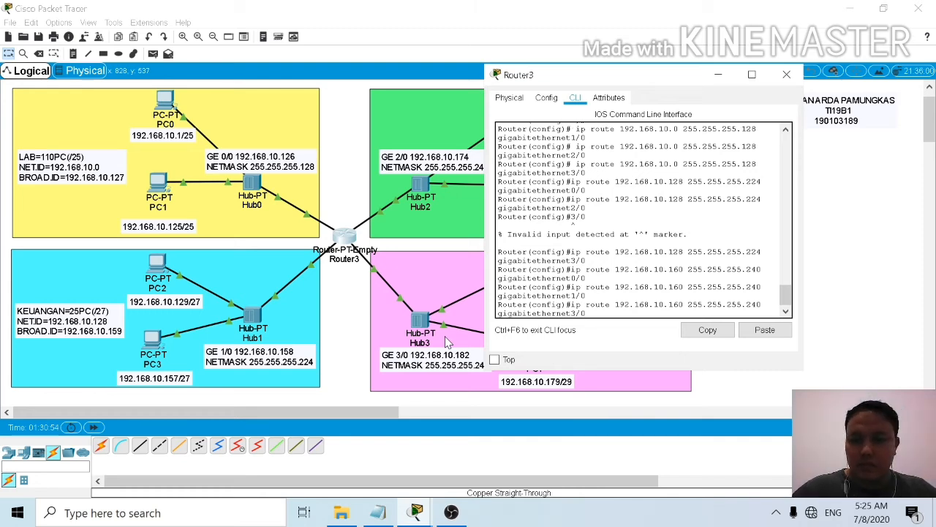
pyautogui.press('Return')
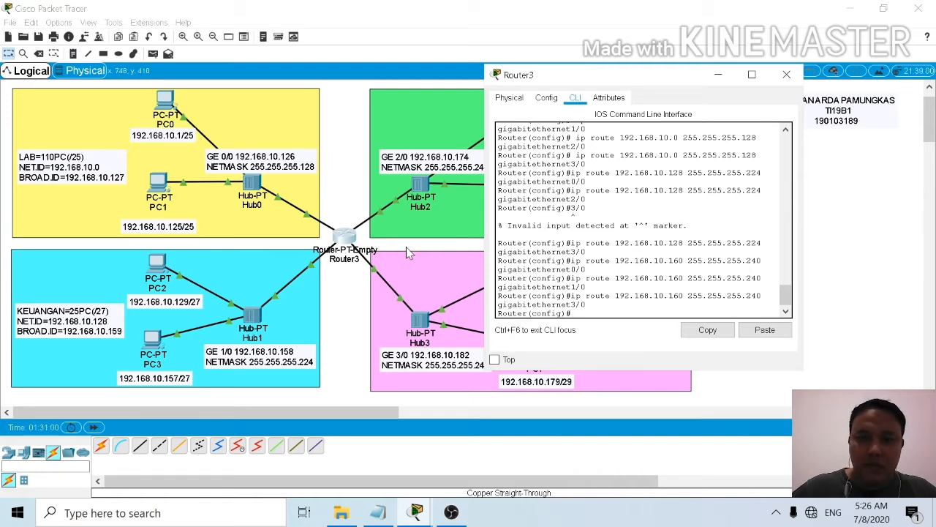
# Step: Add a static route for the KEMAHASISWAAN network 192.168.10.176 with mask 255.255.255.248 through gigabitethernet0/0, moving the router window to uncover the needed labels
pyautogui.moveTo(656, 85); pyautogui.dragTo(280, 50)
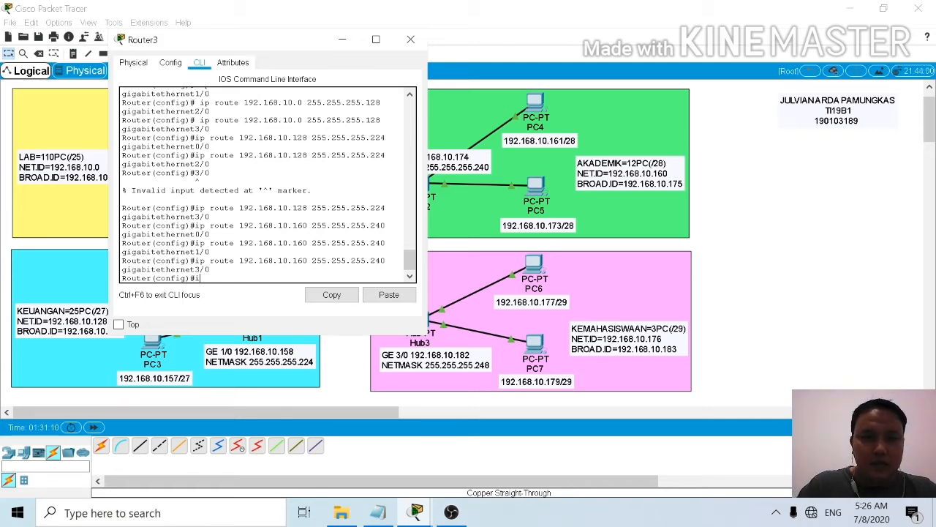
pyautogui.write('ip route')
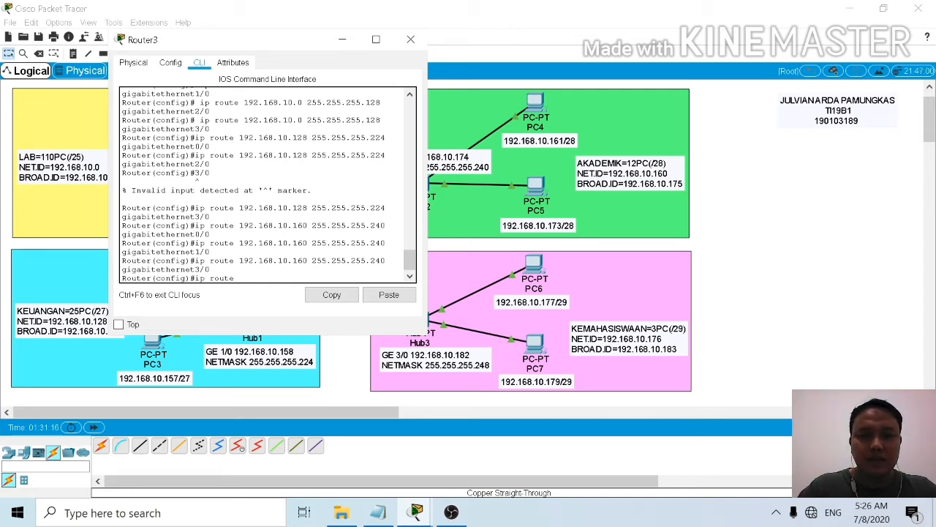
pyautogui.write('192.1')
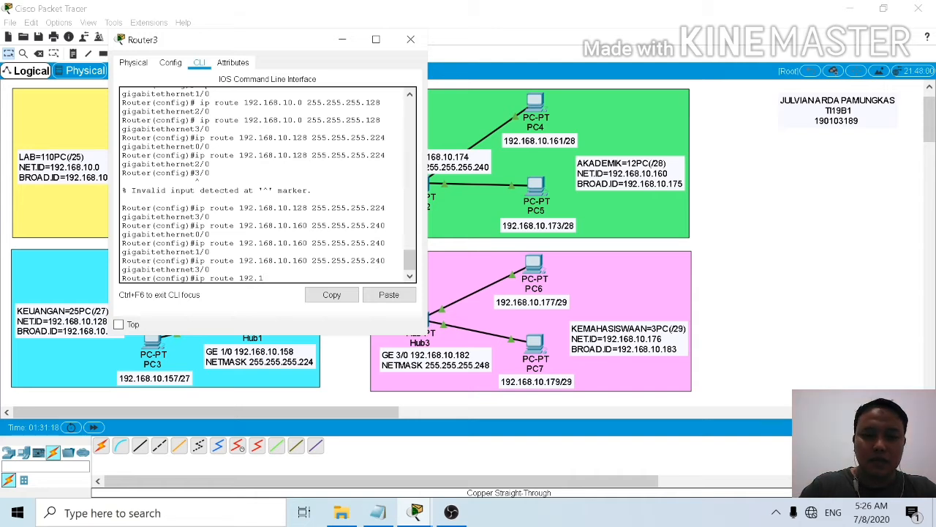
pyautogui.write('68.')
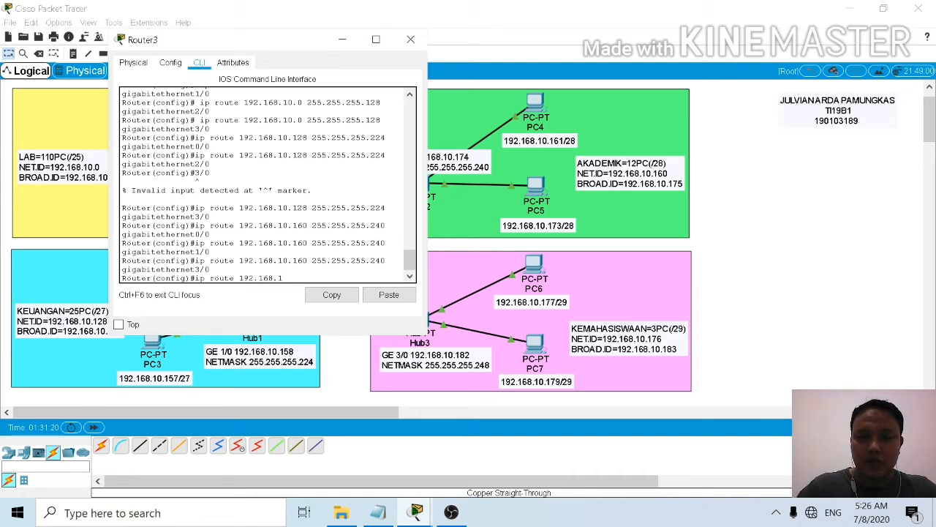
pyautogui.write('10.')
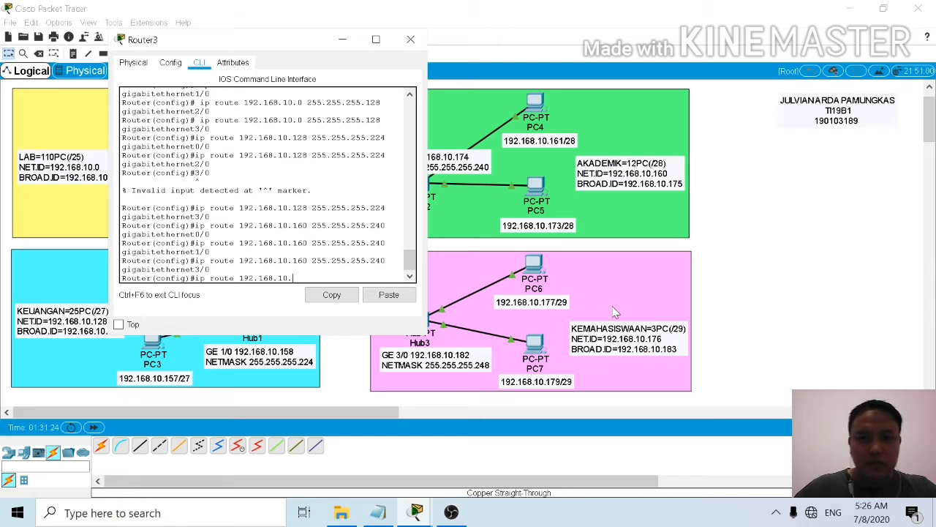
pyautogui.write('176')
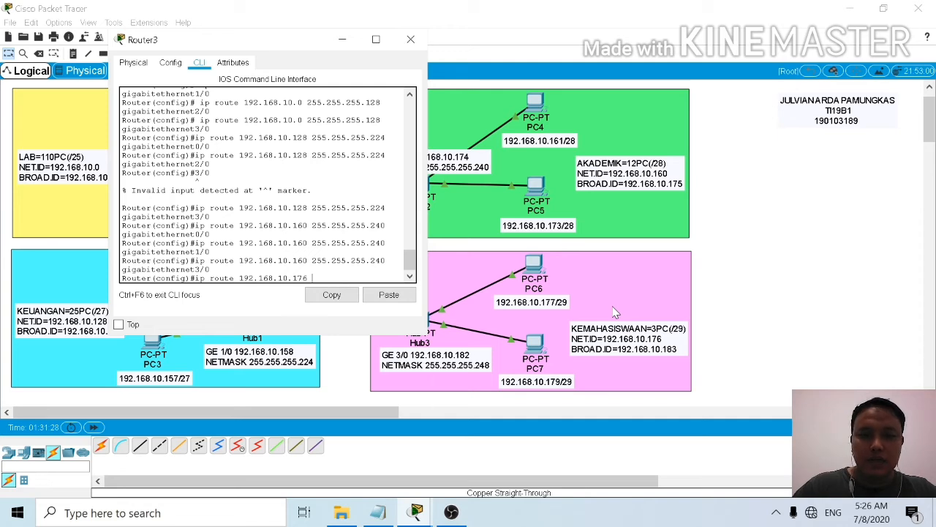
pyautogui.write(' 255.255')
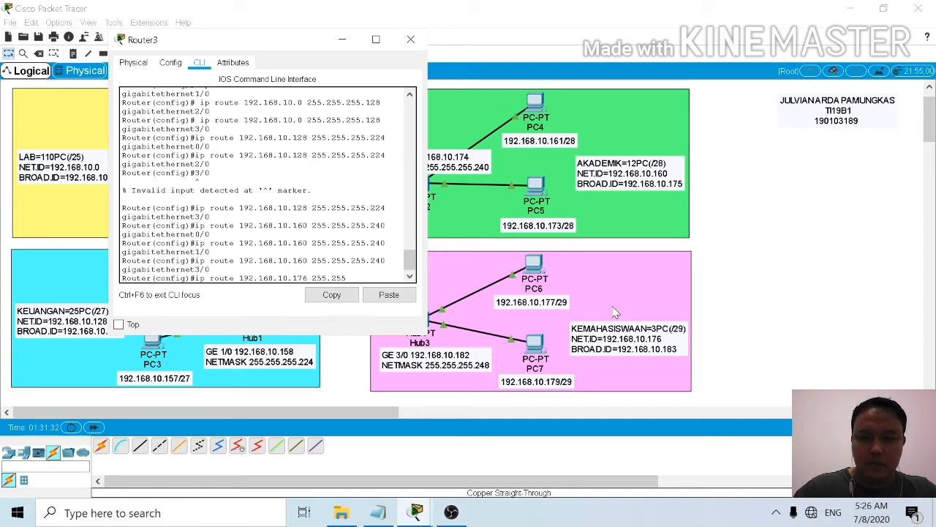
pyautogui.write('.255')
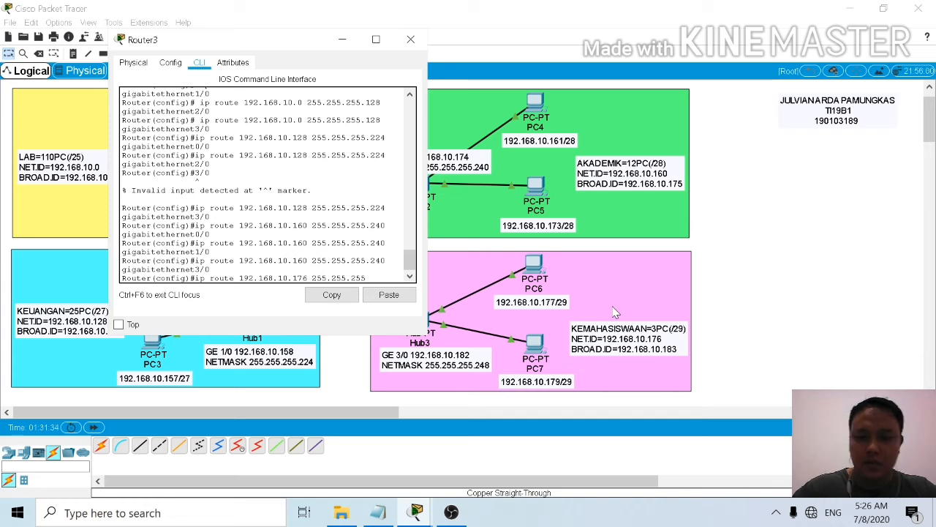
pyautogui.write('.248')
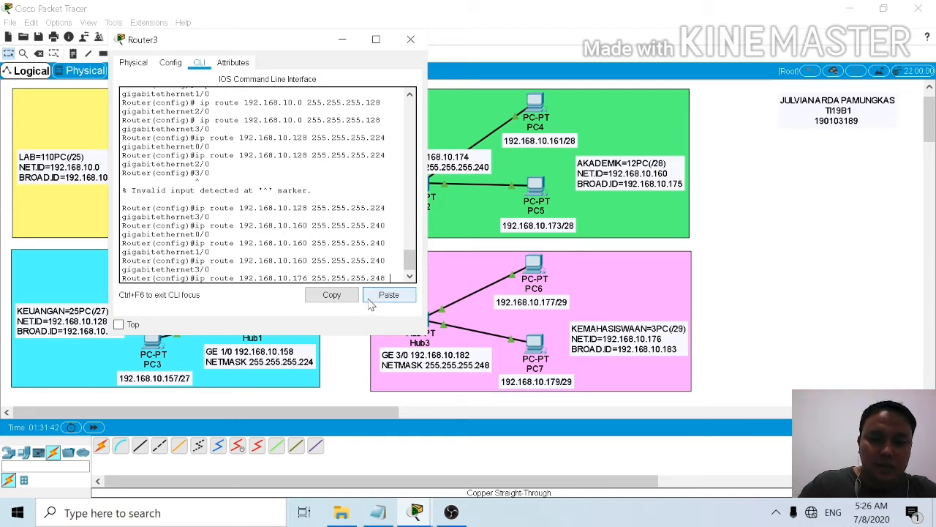
pyautogui.write('gi')
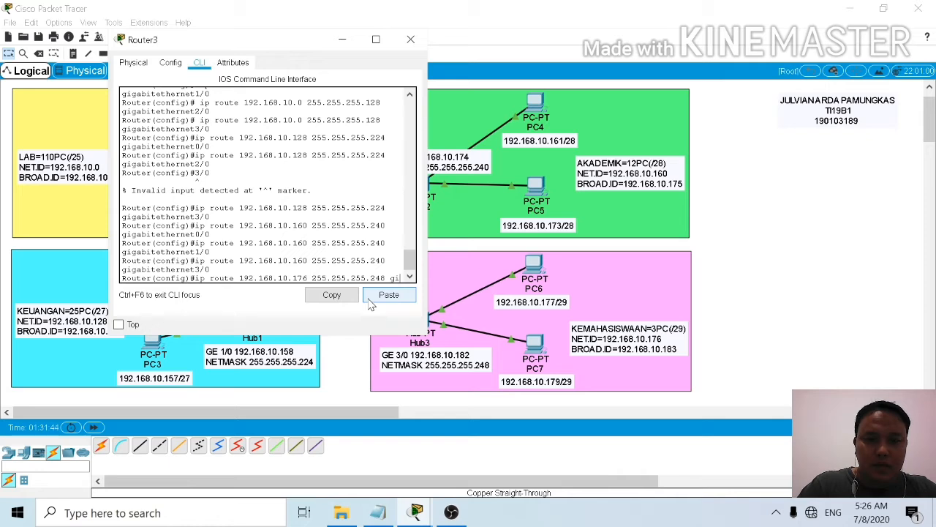
pyautogui.write('ga')
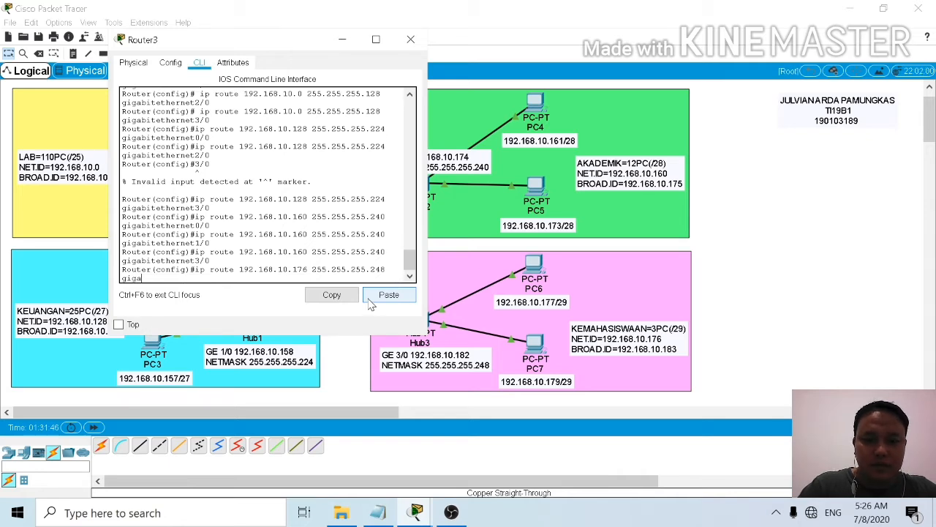
pyautogui.write('bitethernet')
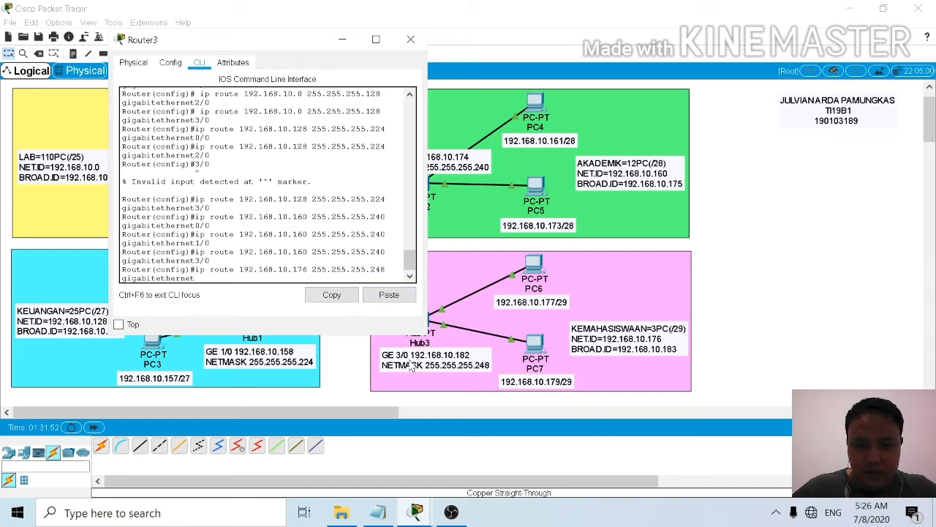
pyautogui.moveTo(282, 44); pyautogui.dragTo(597, 61)
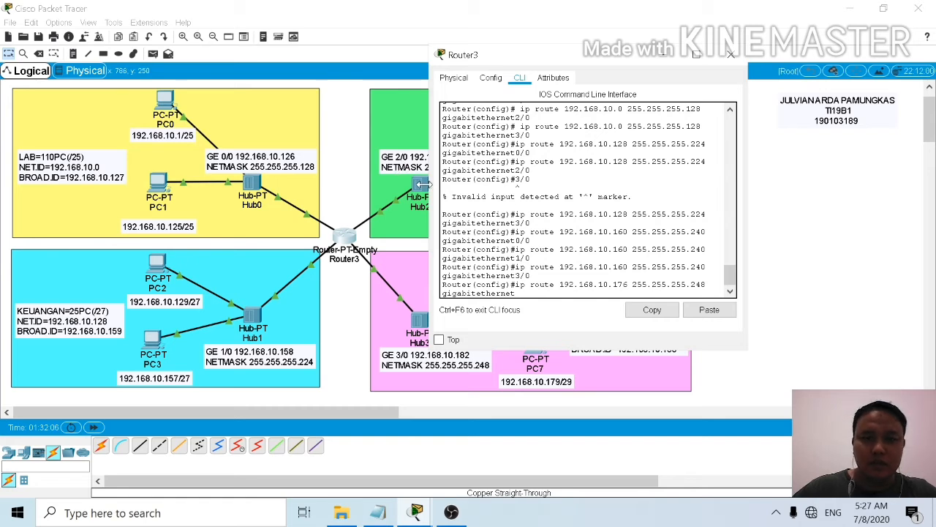
pyautogui.write('0')
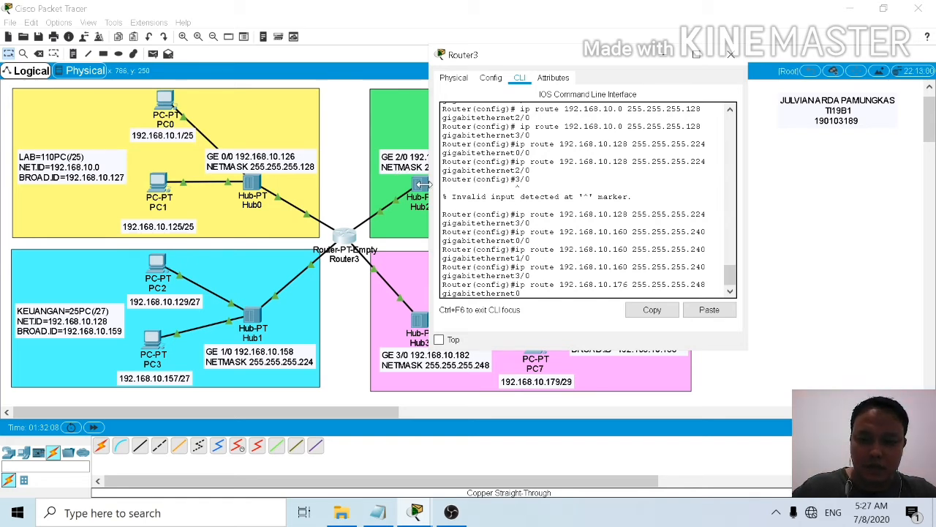
pyautogui.write('/0')
pyautogui.press('Return')
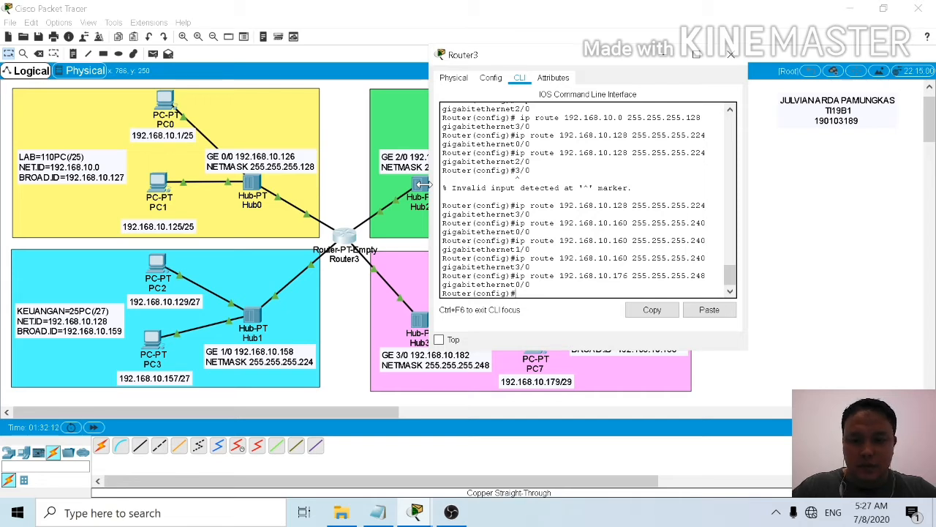
# Step: Reuse the KEMAHASISWAAN route command to add static routes for 192.168.10.176 255.255.255.248 through gigabitethernet1/0 and gigabitethernet2/0
pyautogui.press('Up')
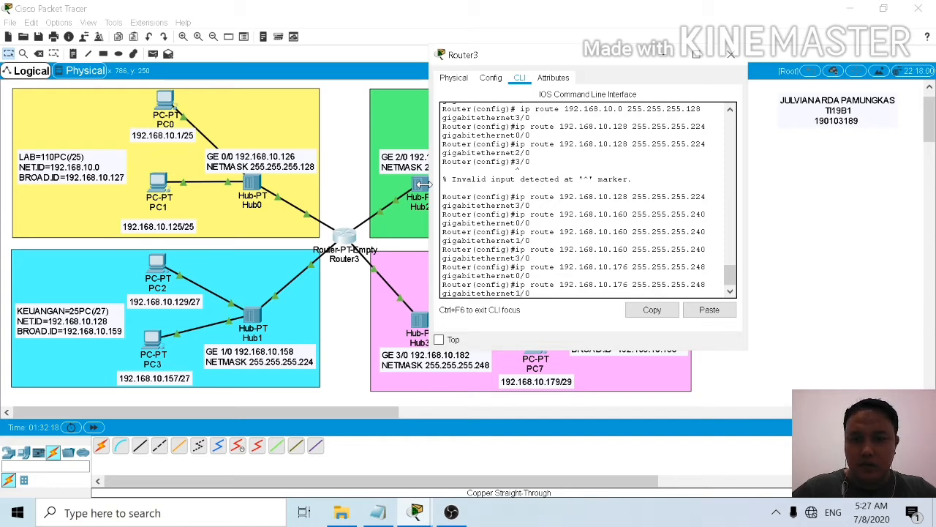
pyautogui.press('Return')
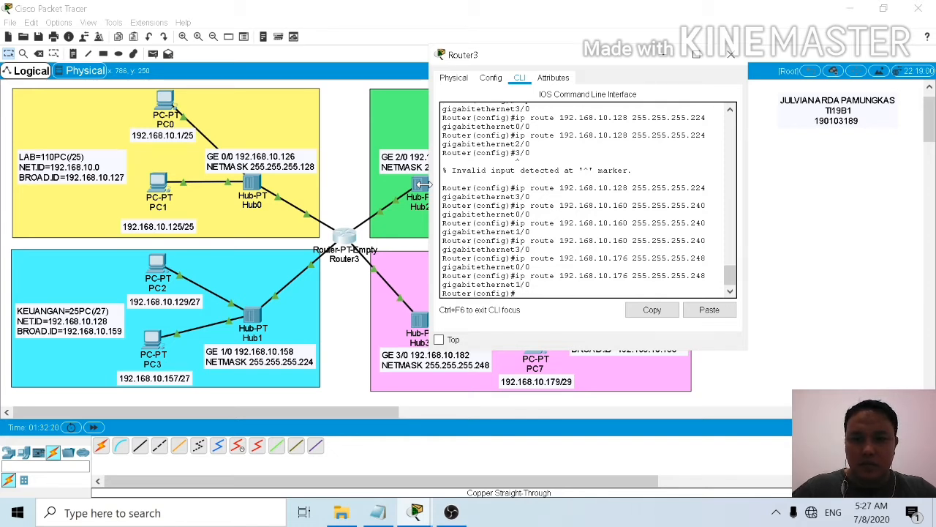
pyautogui.press('Up')
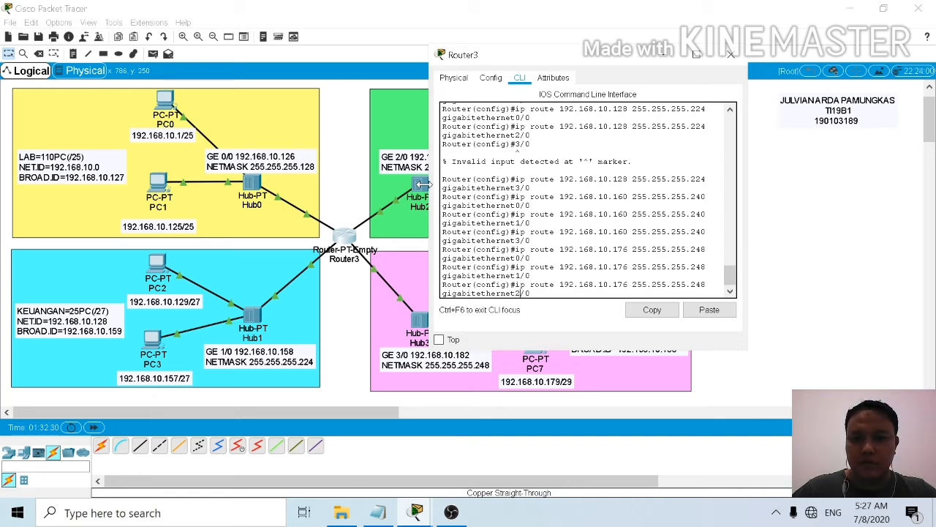
pyautogui.press('Return')
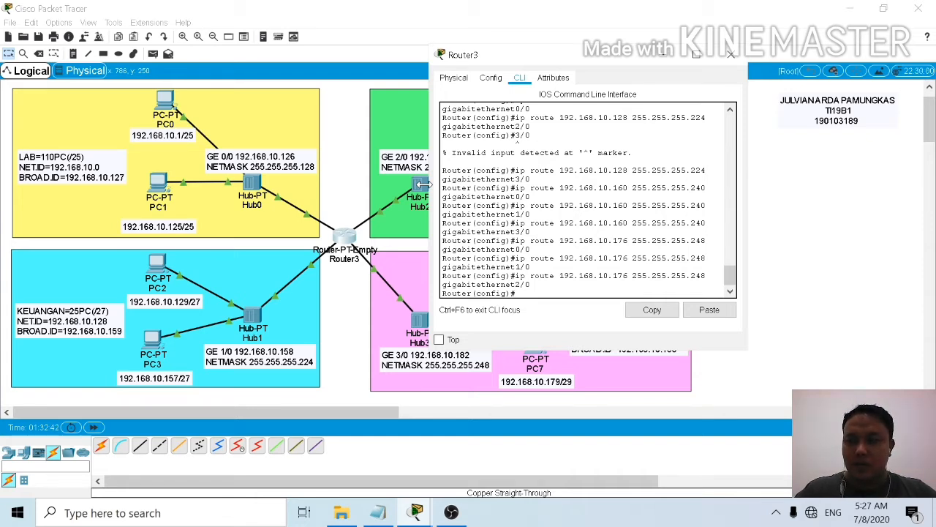
# Step: Exit global configuration mode and bring up a clean privileged prompt on the router
pyautogui.write('exi')
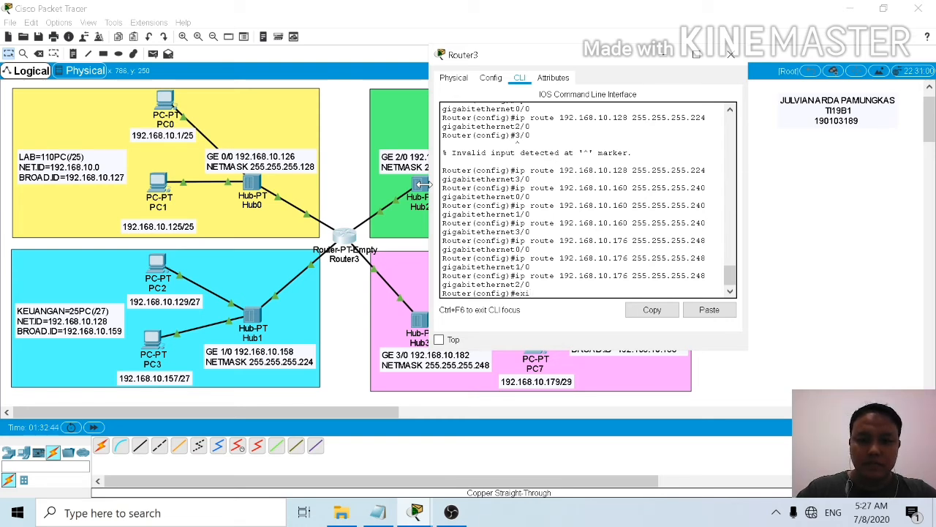
pyautogui.write('t')
pyautogui.press('Return')
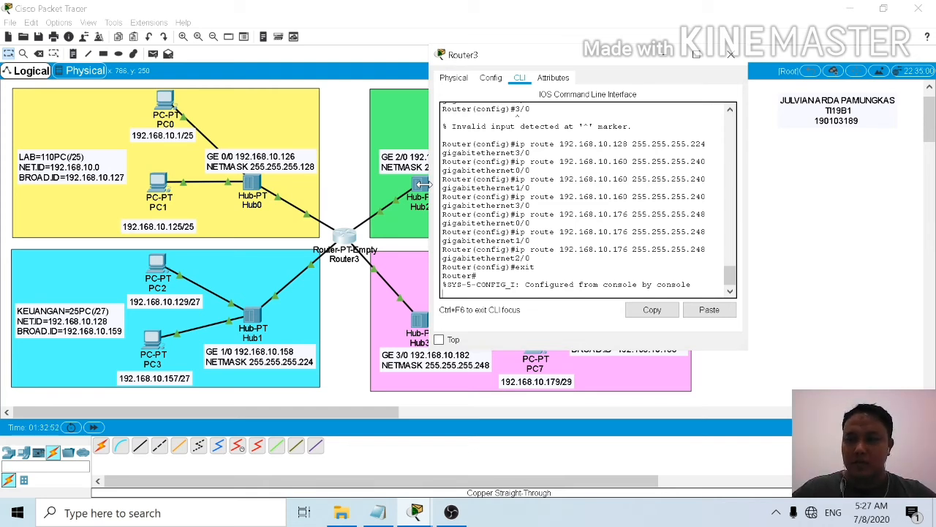
pyautogui.write('s')
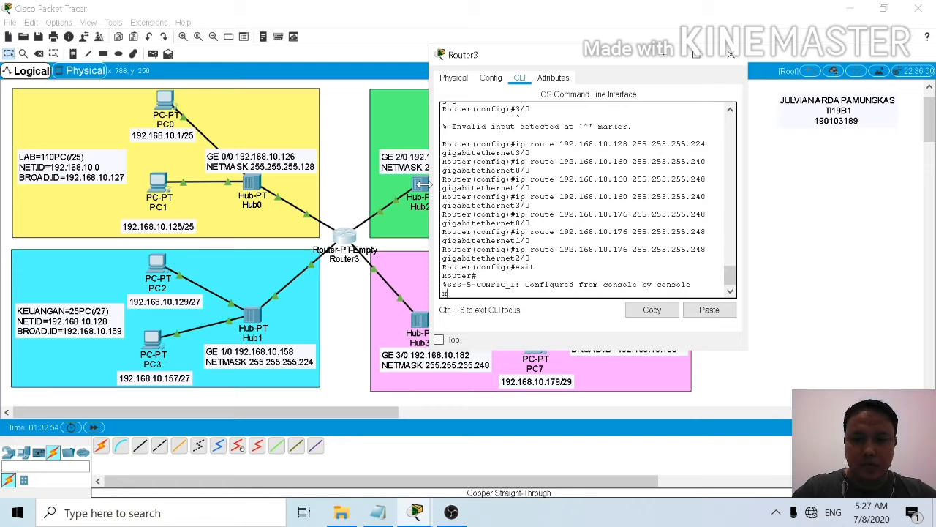
pyautogui.press('BackSpace')
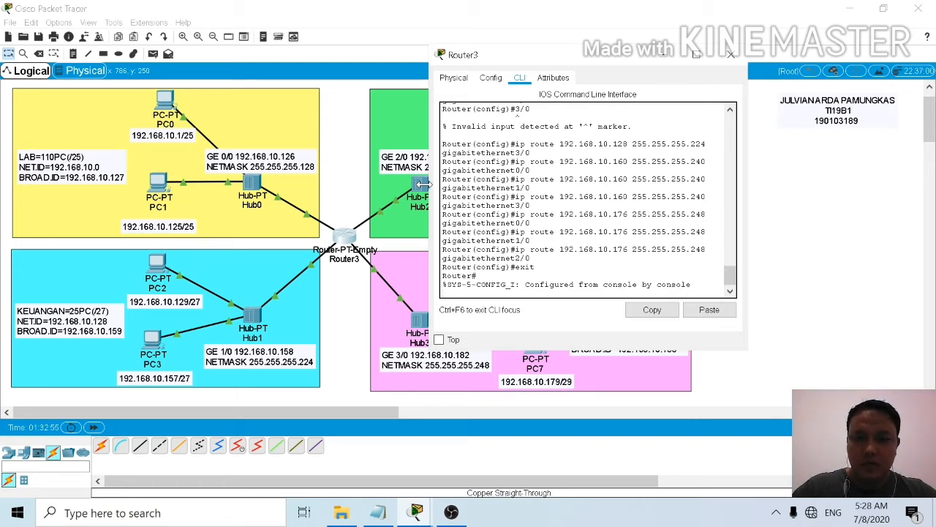
pyautogui.press('Return')
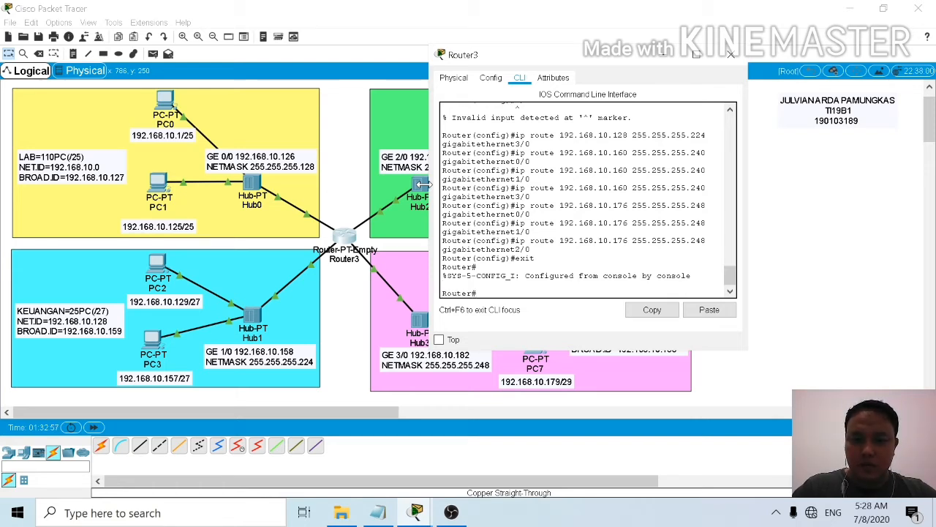
# Step: Save the router's running-config to startup-config with the copy command, accepting the default destination filename, and close the router window
pyautogui.write('copy')
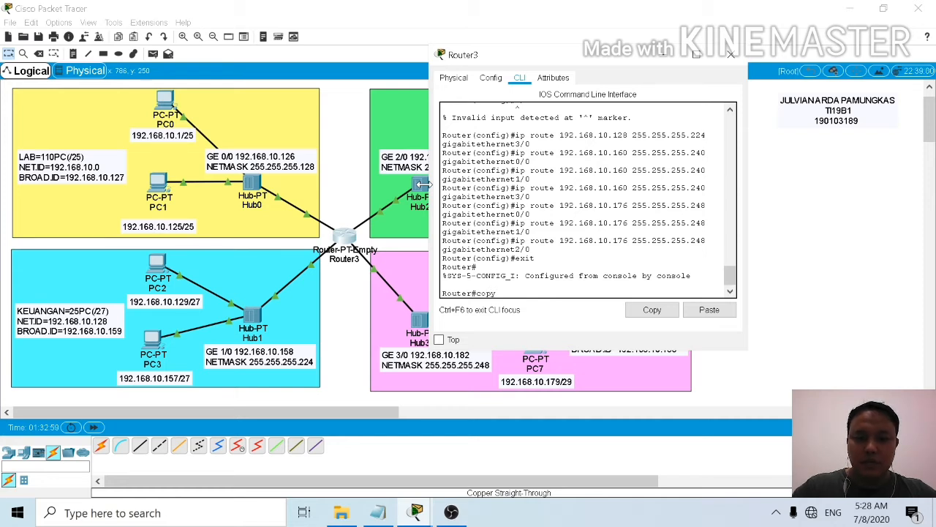
pyautogui.write(' r')
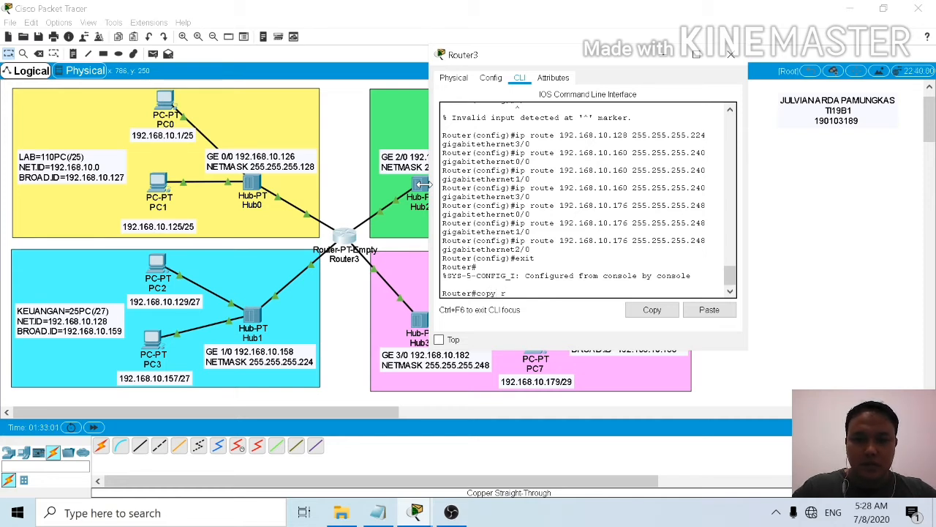
pyautogui.write('unning-co')
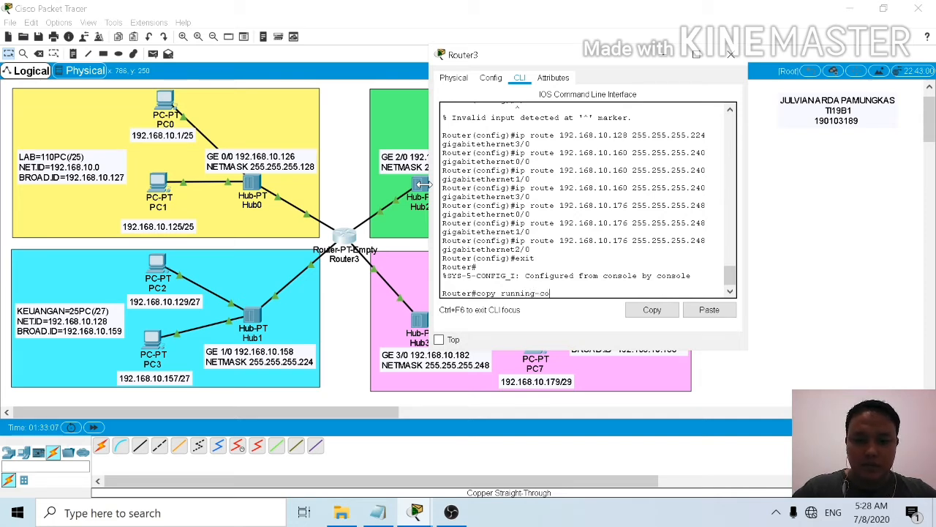
pyautogui.write('nfig')
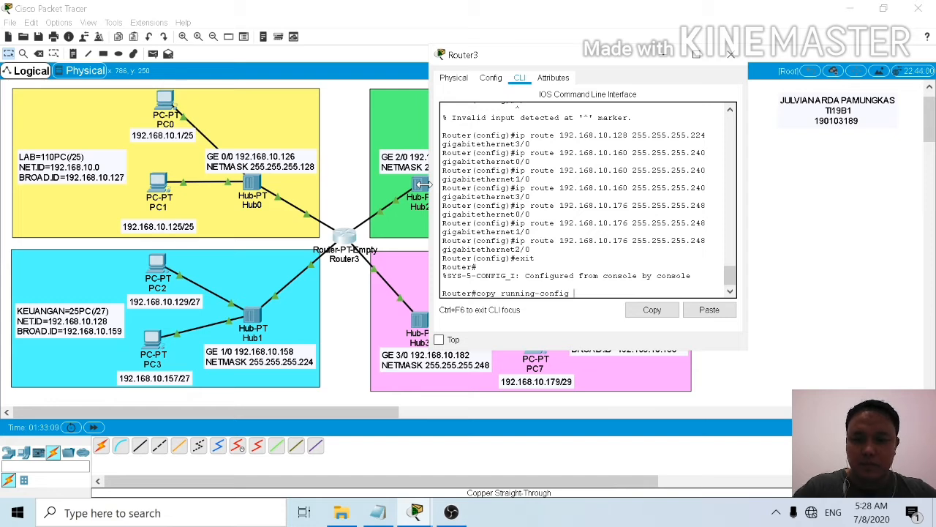
pyautogui.write(' startup-config')
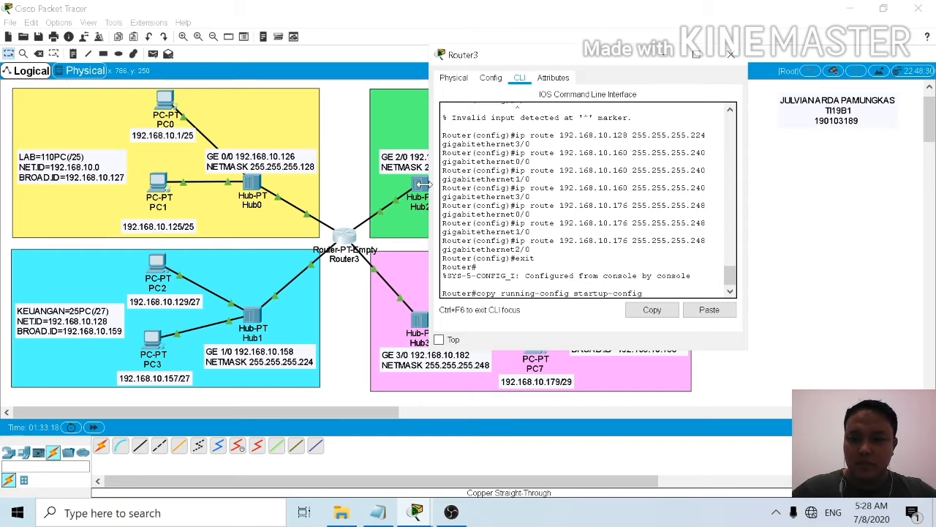
pyautogui.press('Return')
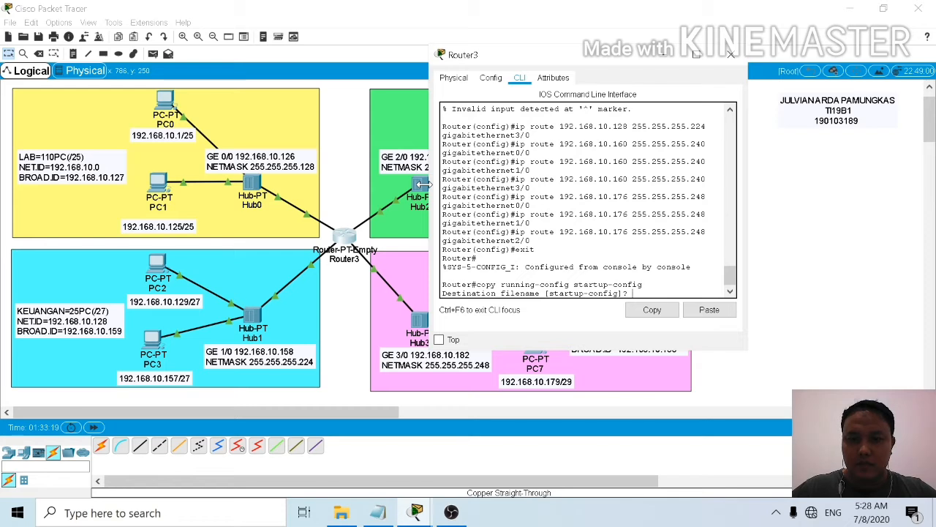
pyautogui.press('Return')
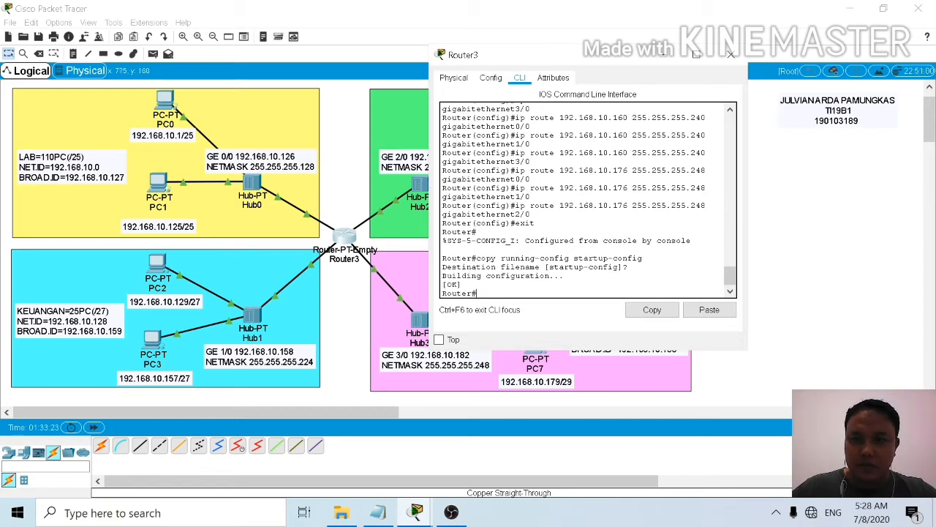
pyautogui.click(730, 55)
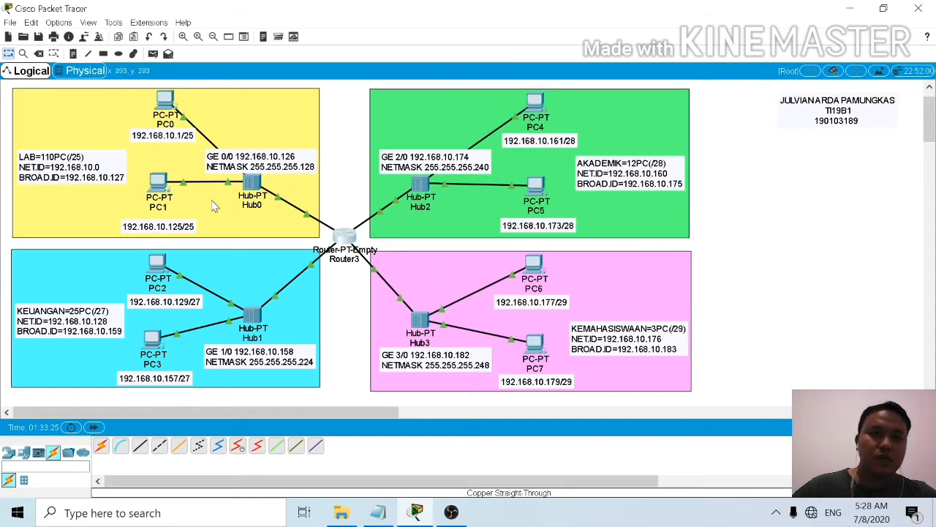
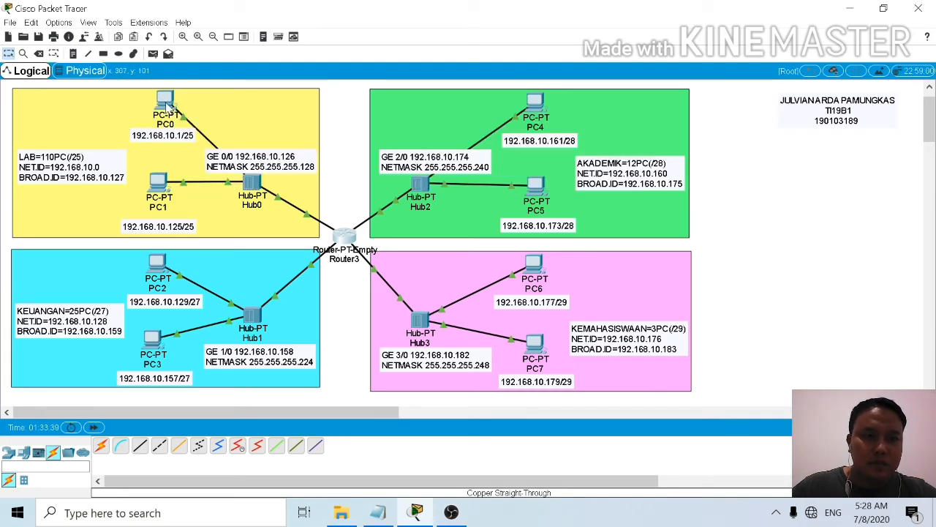
# Step: Open PC0's IP configuration in the LAB network and set its static IP address to 192.168.10.1
pyautogui.moveTo(169, 107)
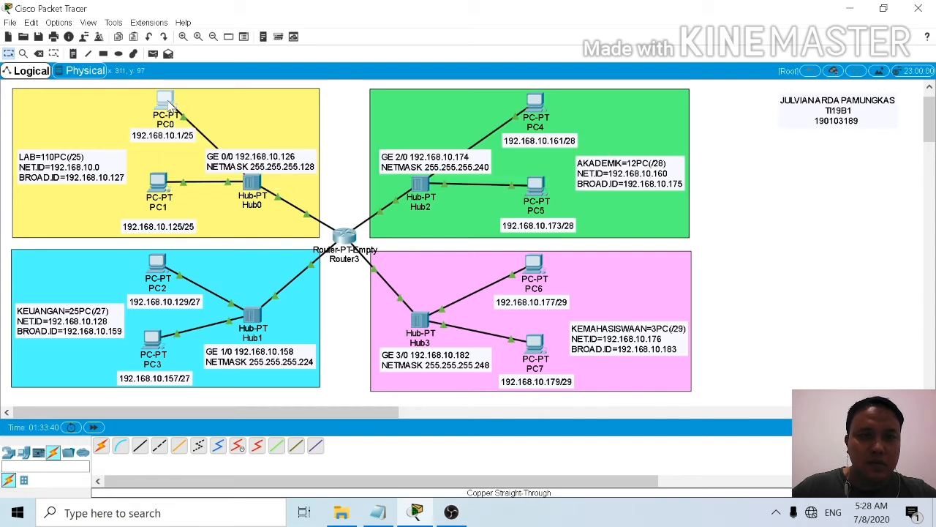
pyautogui.click(169, 107)
pyautogui.click(358, 89)
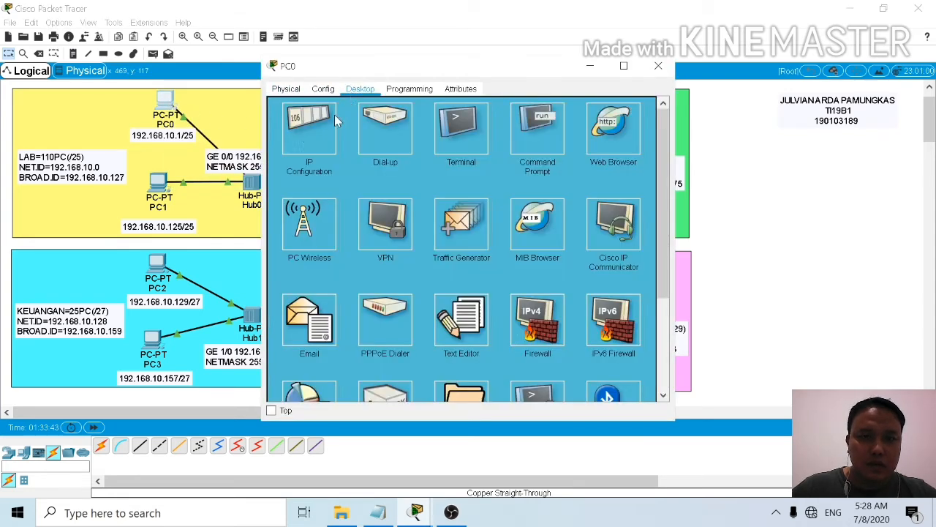
pyautogui.click(299, 129)
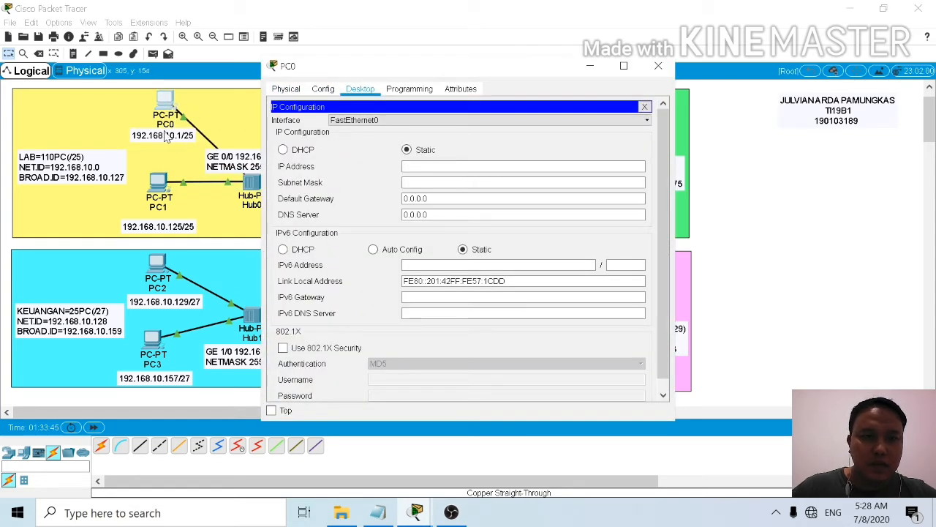
pyautogui.click(406, 166)
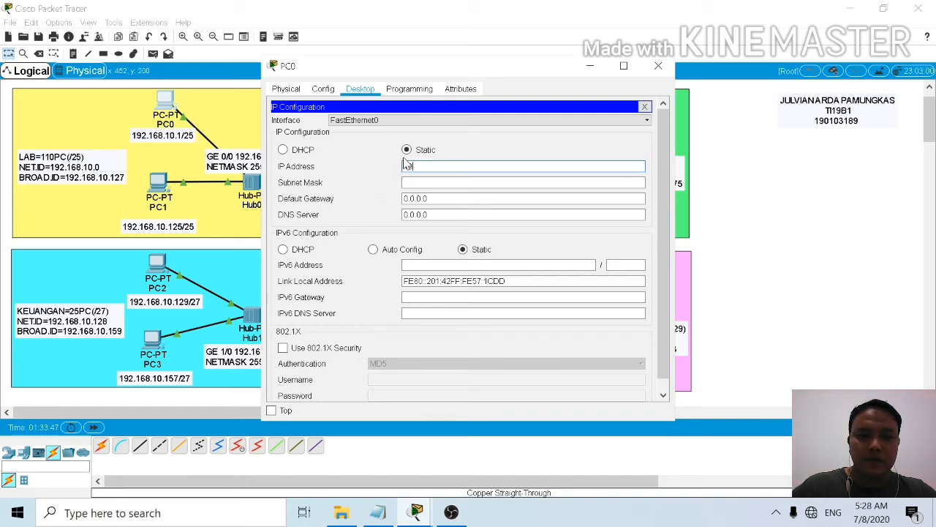
pyautogui.write('192.168.10')
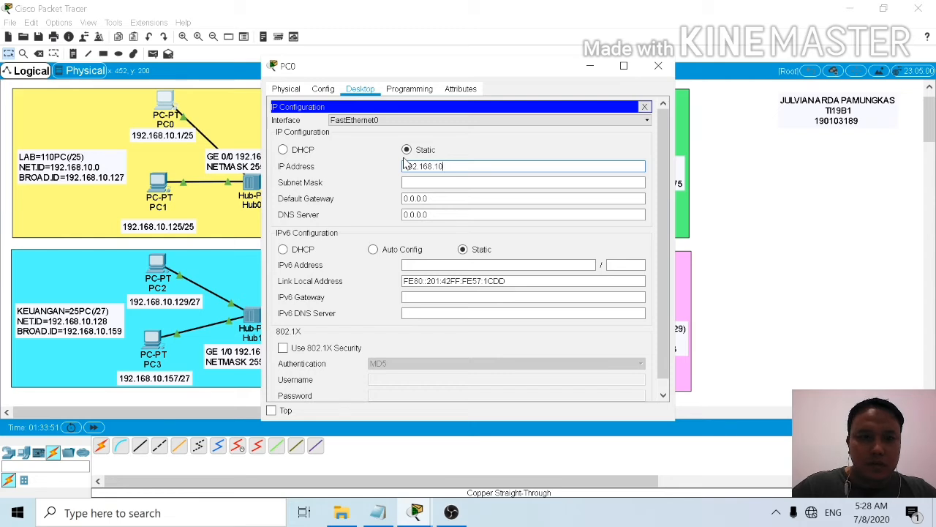
pyautogui.write('.1')
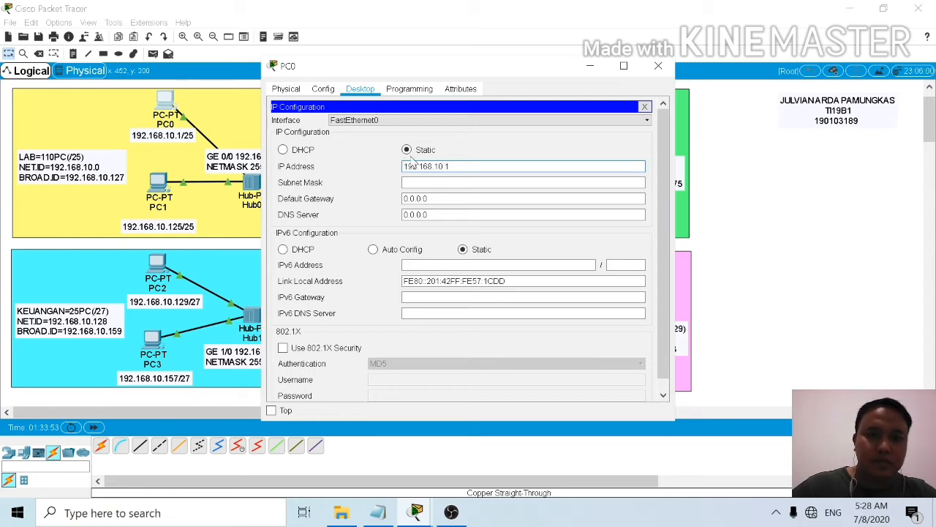
# Step: Set PC0's subnet mask to 255.255.255.128, moving its window aside to uncover the LAB network labels
pyautogui.click(419, 183)
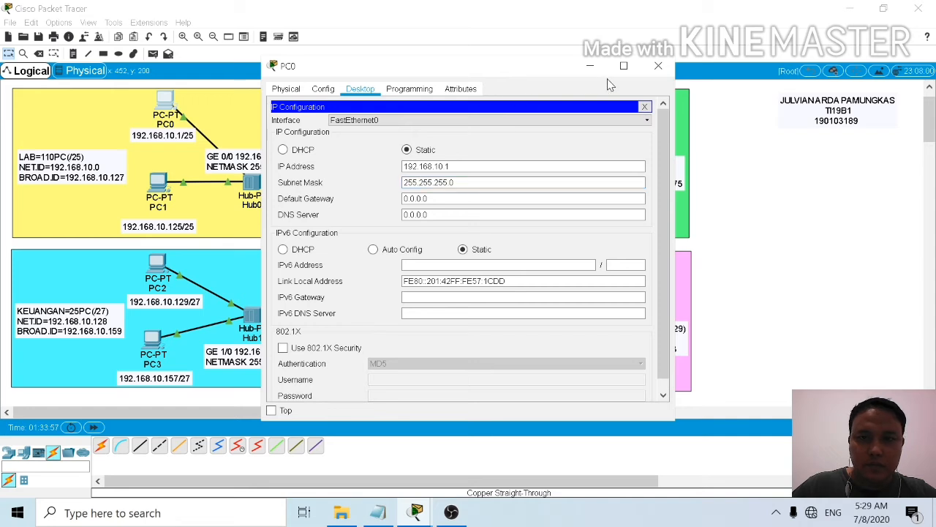
pyautogui.moveTo(512, 66); pyautogui.dragTo(622, 64)
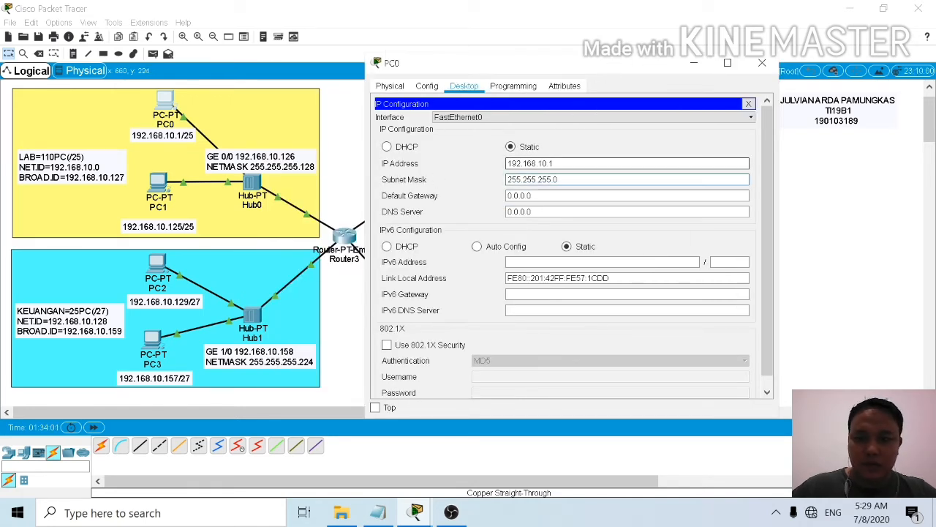
pyautogui.press('BackSpace')
pyautogui.write('128')
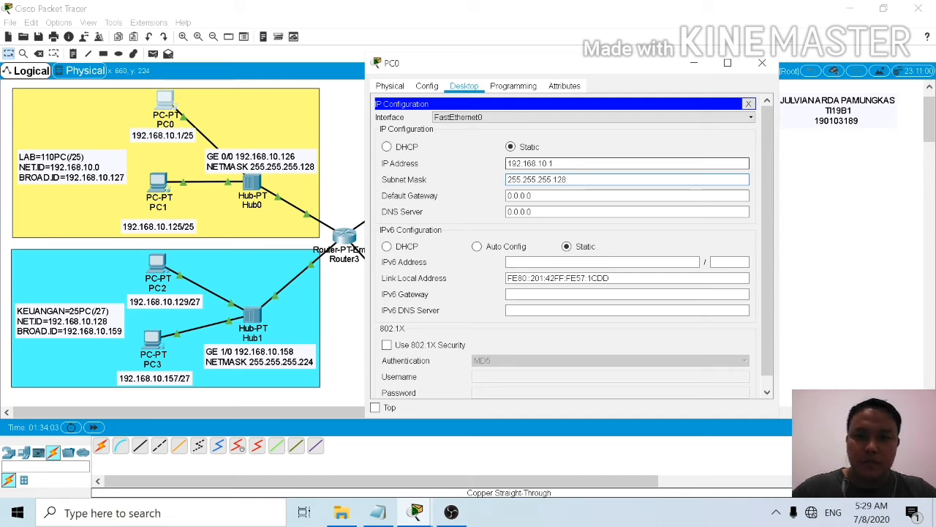
# Step: Set PC0's default gateway to 192.168.10.126 and close its window
pyautogui.press('Tab')
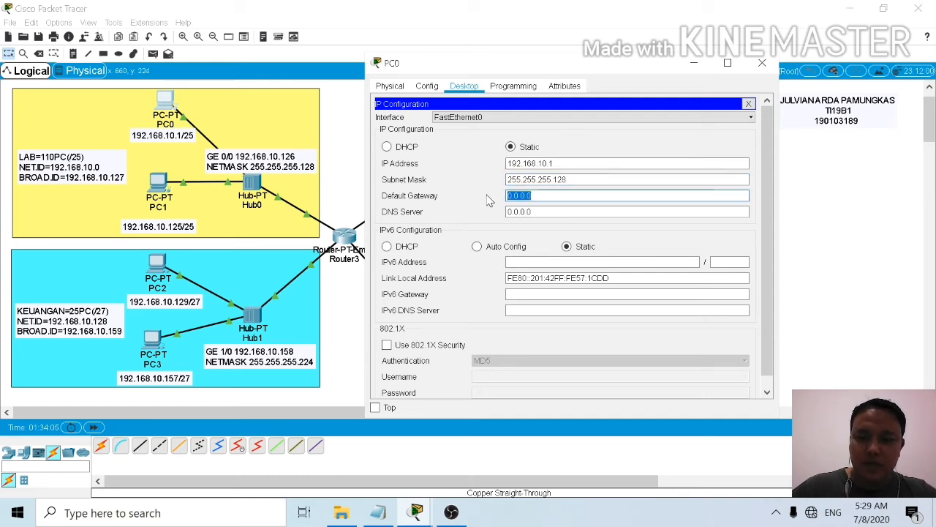
pyautogui.press('BackSpace')
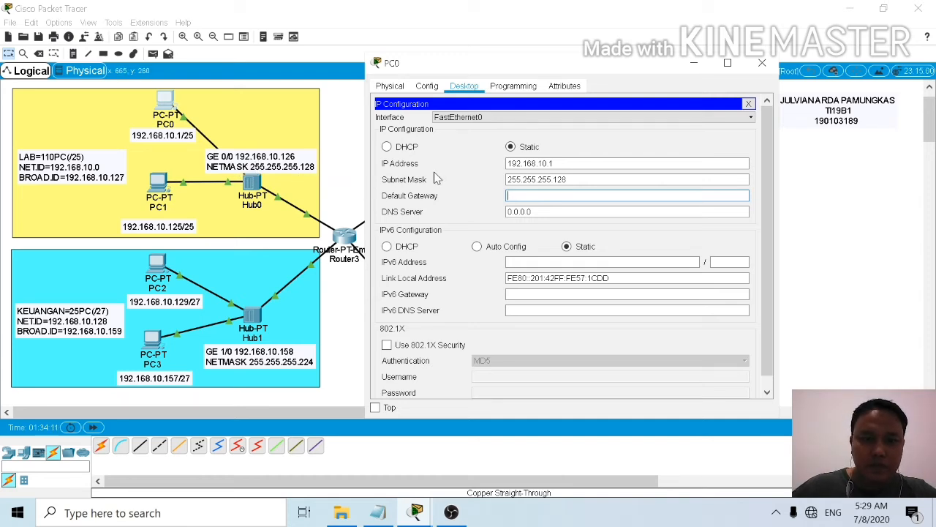
pyautogui.write('192.168.10.126')
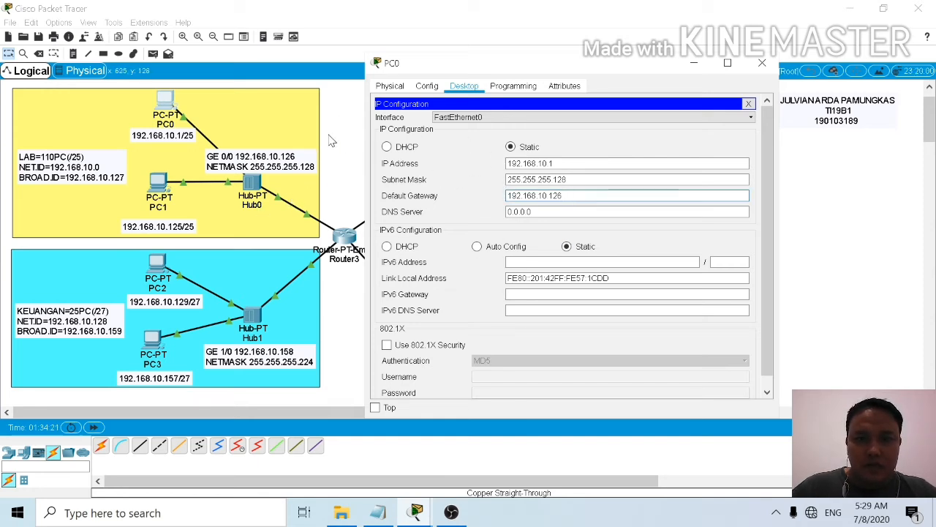
pyautogui.click(763, 63)
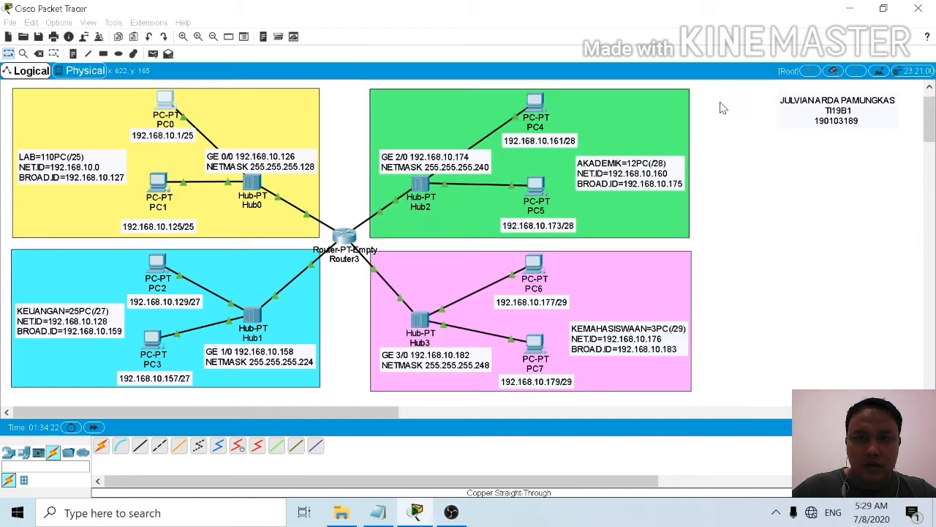
# Step: Assign PC1 in the LAB network the static IP address 192.168.10.125 with subnet mask 255.255.255.128
pyautogui.click(158, 185)
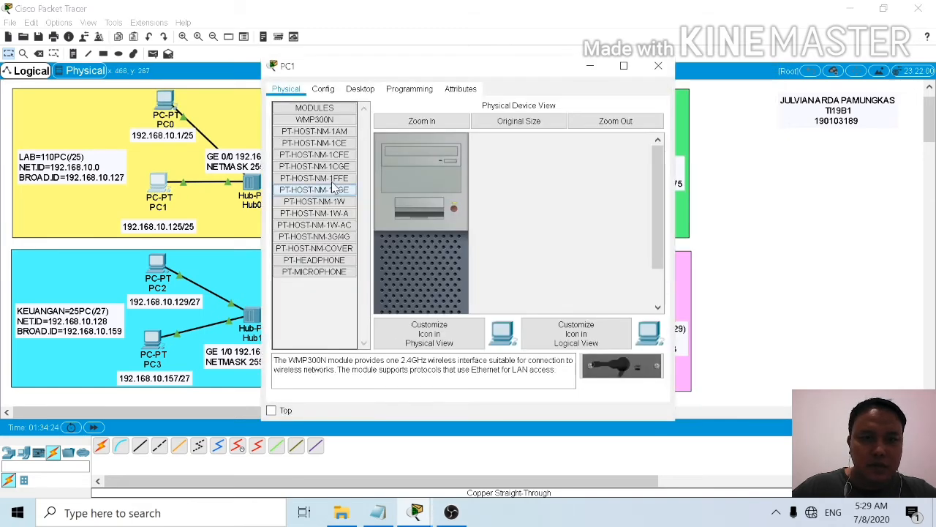
pyautogui.click(363, 91)
pyautogui.click(311, 123)
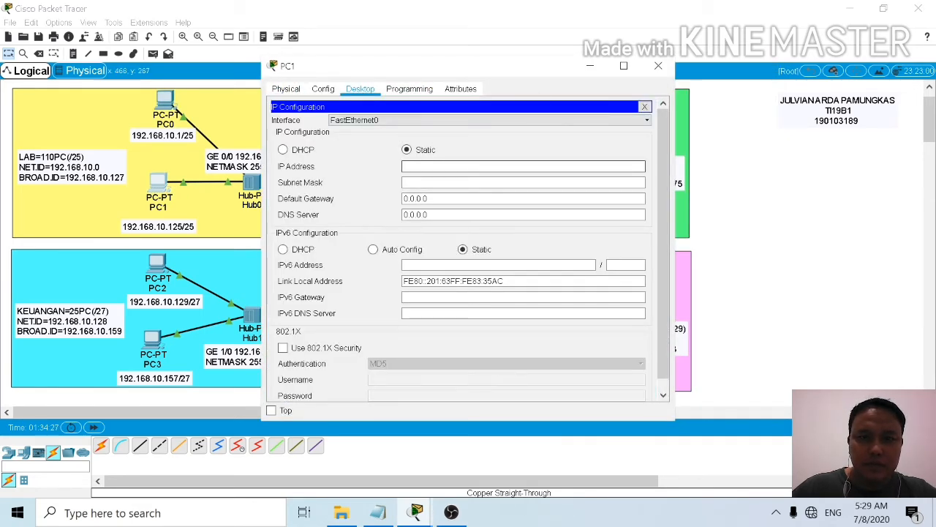
pyautogui.click(492, 166)
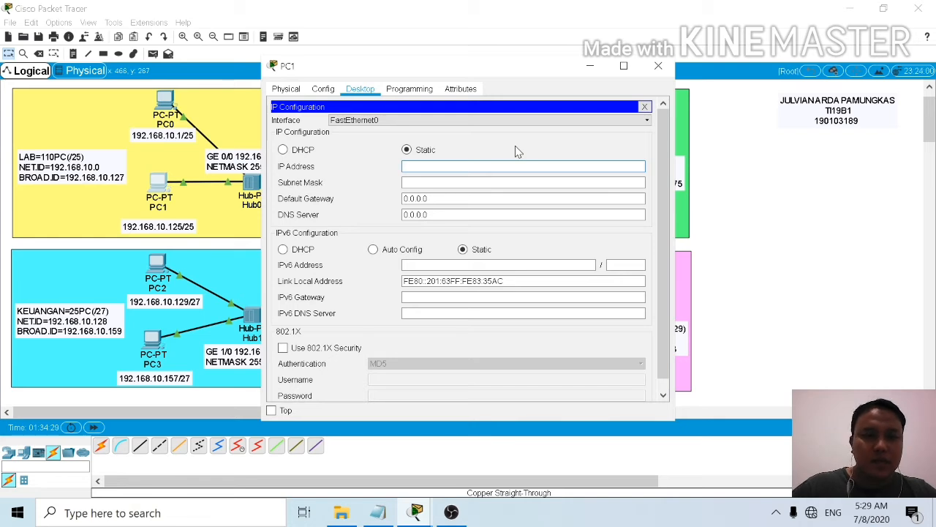
pyautogui.write('192.168')
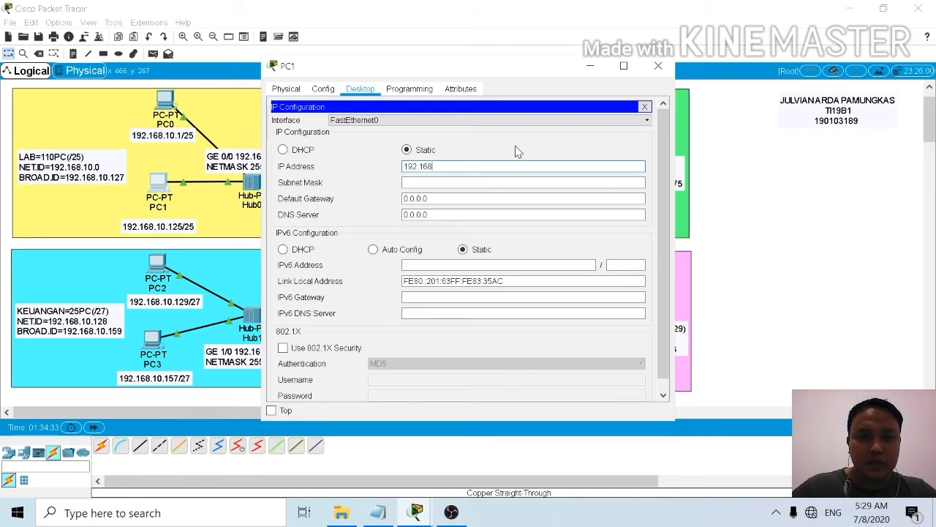
pyautogui.write('.10')
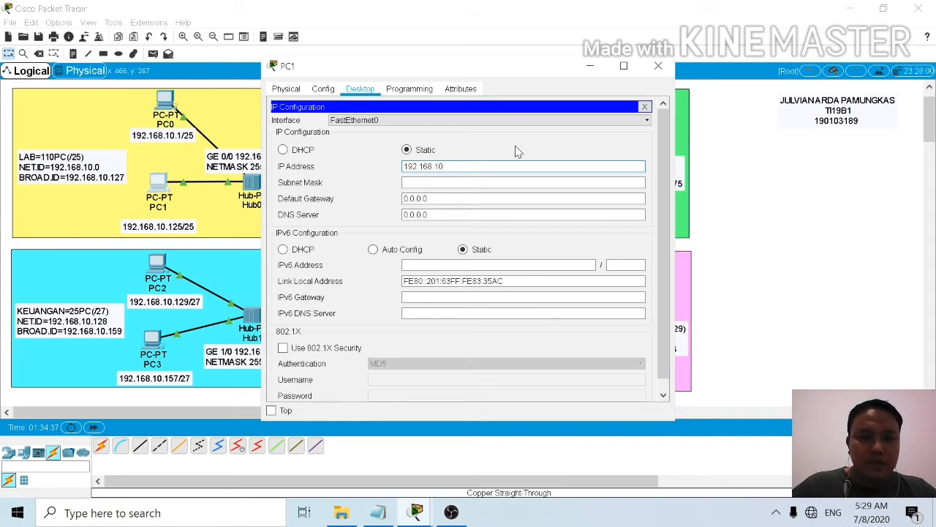
pyautogui.write('.125')
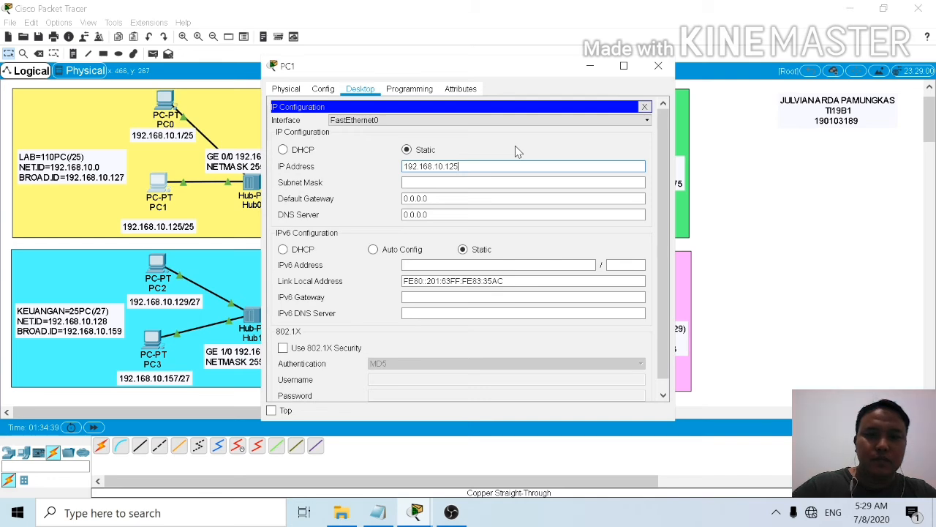
pyautogui.press('Tab')
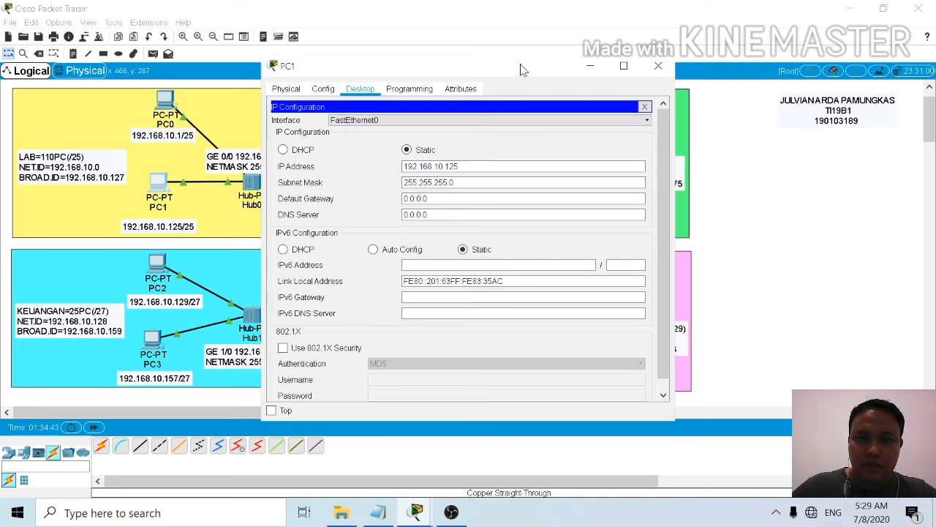
pyautogui.moveTo(524, 70); pyautogui.dragTo(631, 63)
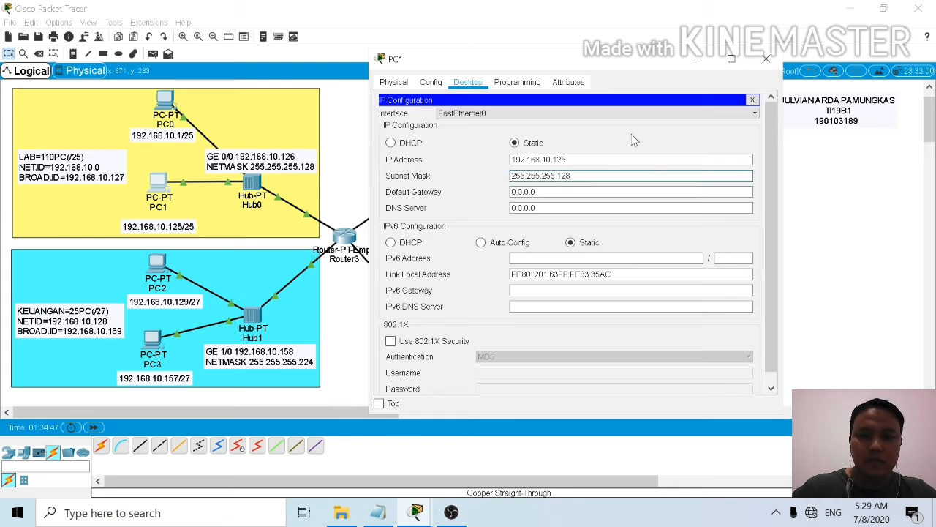
# Step: Set PC1's default gateway to 192.168.10.126 and close its window
pyautogui.press('Tab')
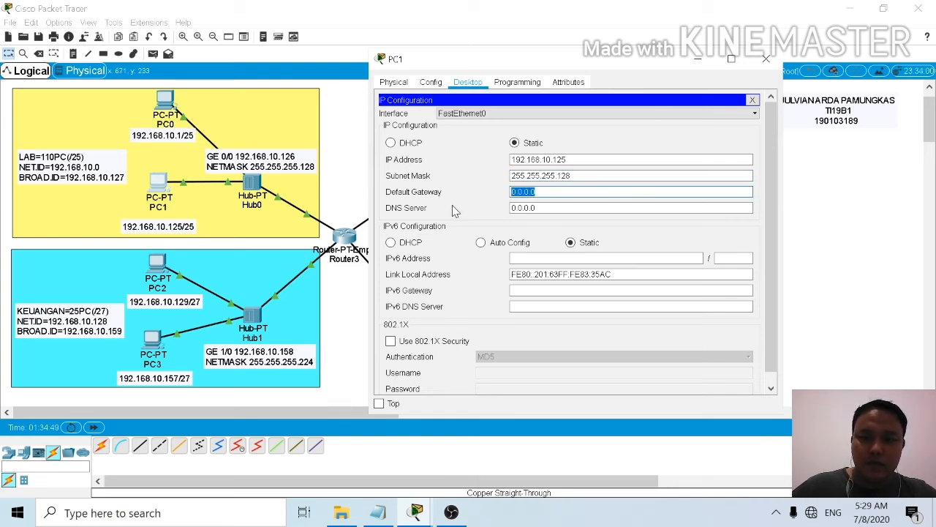
pyautogui.press('BackSpace')
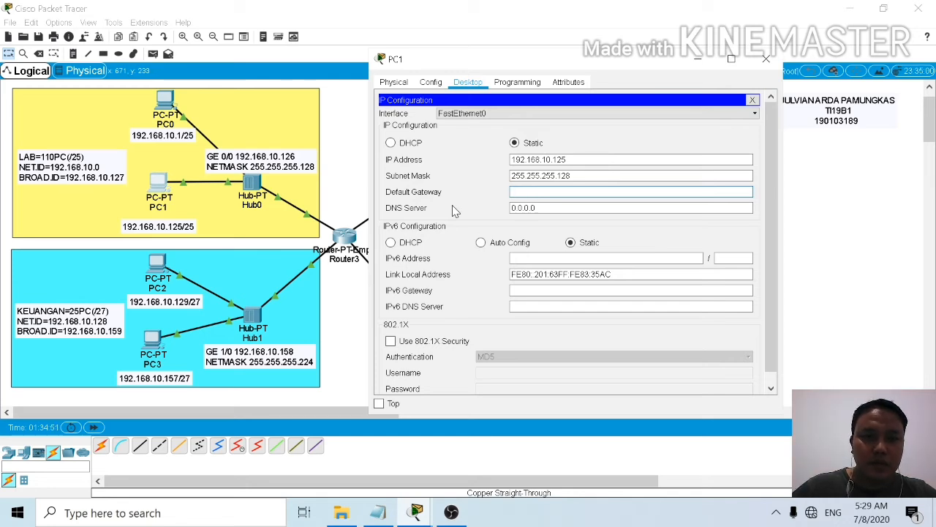
pyautogui.write('192.1')
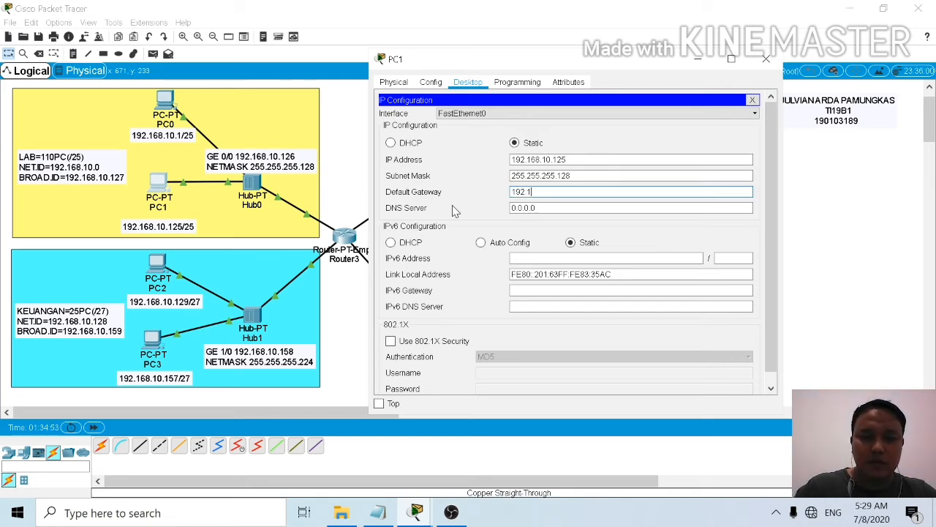
pyautogui.write('68.10')
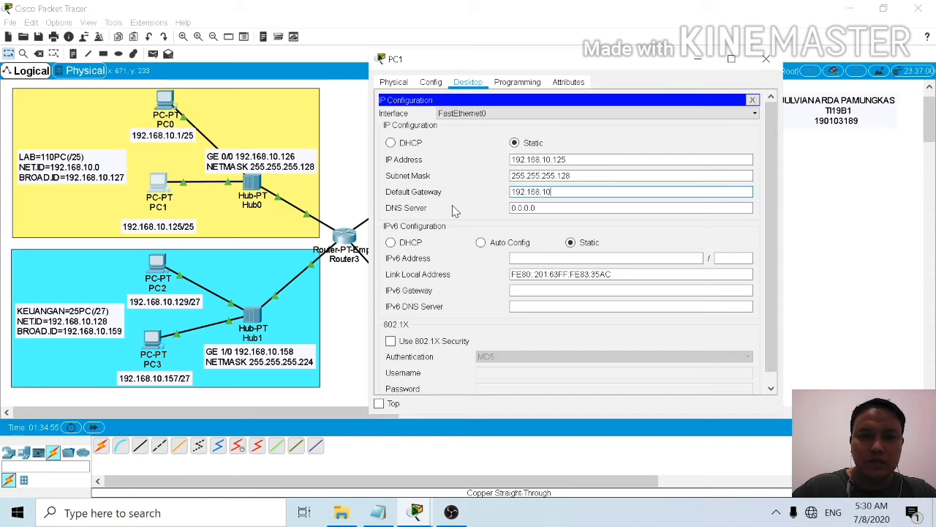
pyautogui.write('.126')
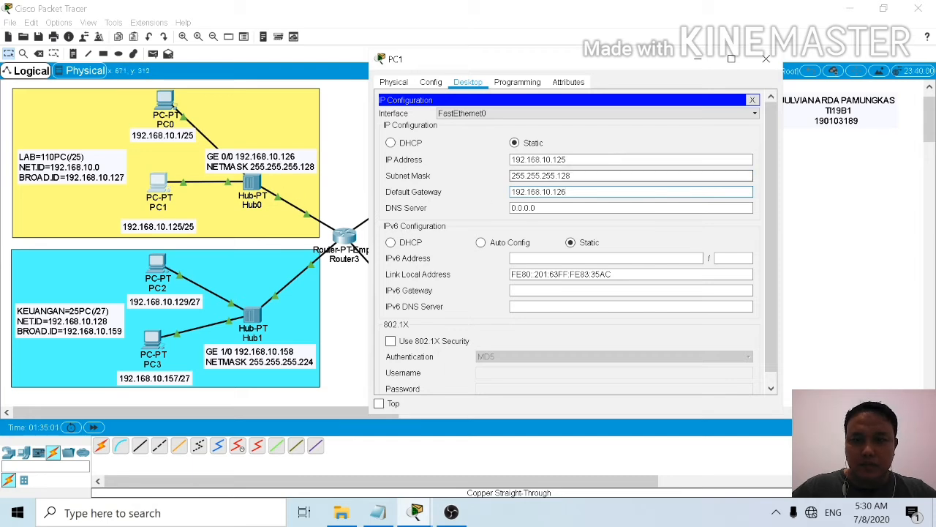
pyautogui.click(765, 59)
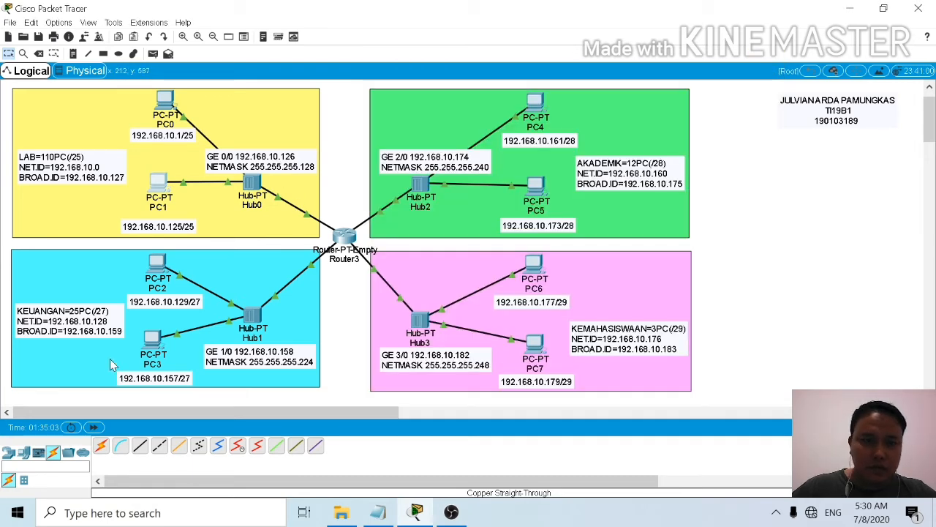
# Step: Assign PC2 in the KEUANGAN network the static IP address 192.168.10.129 with subnet mask 255.255.255.224
pyautogui.click(157, 263)
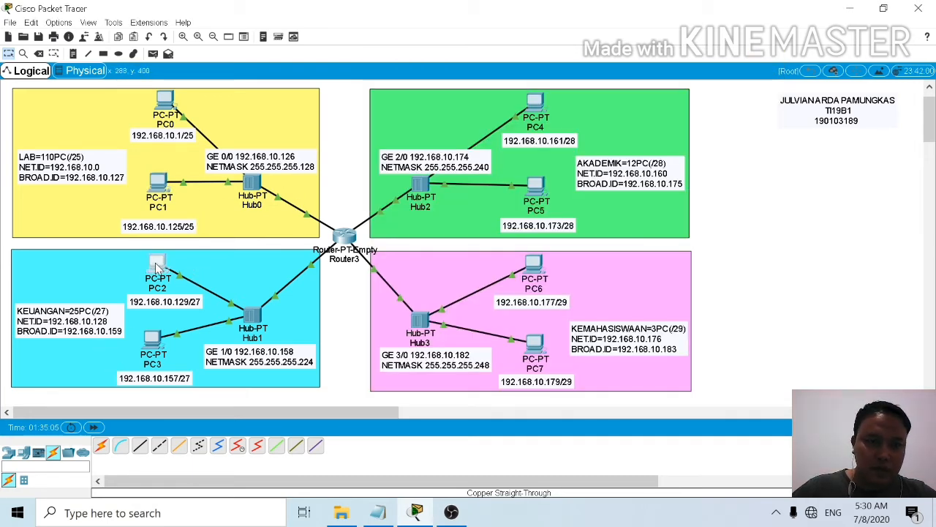
pyautogui.click(360, 88)
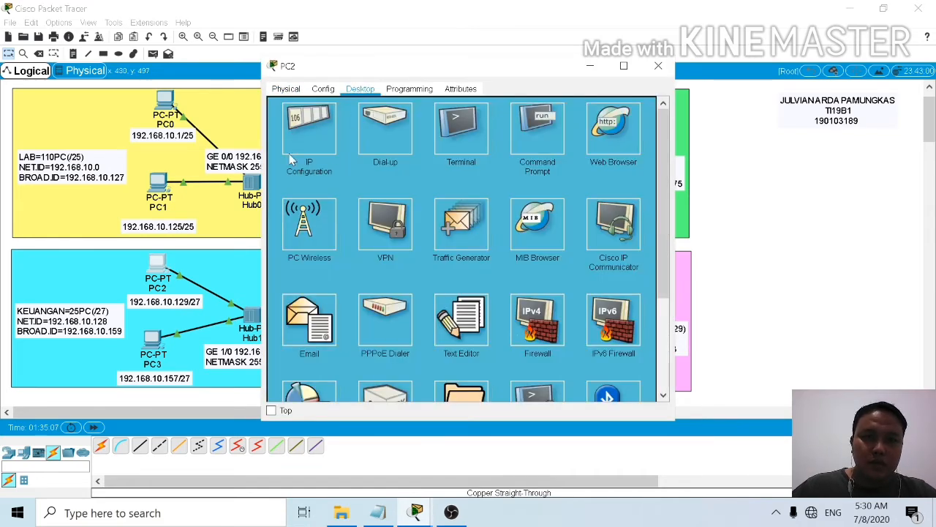
pyautogui.click(310, 128)
pyautogui.moveTo(520, 70); pyautogui.dragTo(625, 45)
pyautogui.click(534, 142)
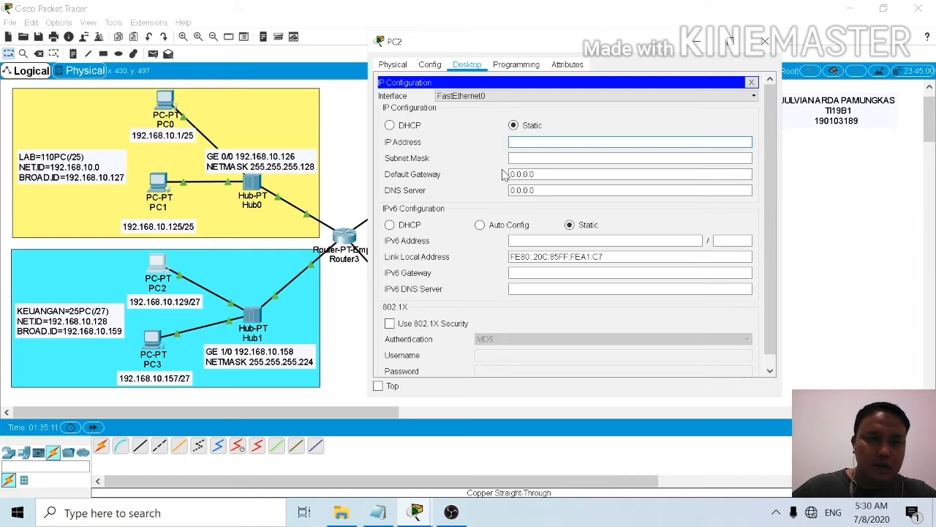
pyautogui.write('192')
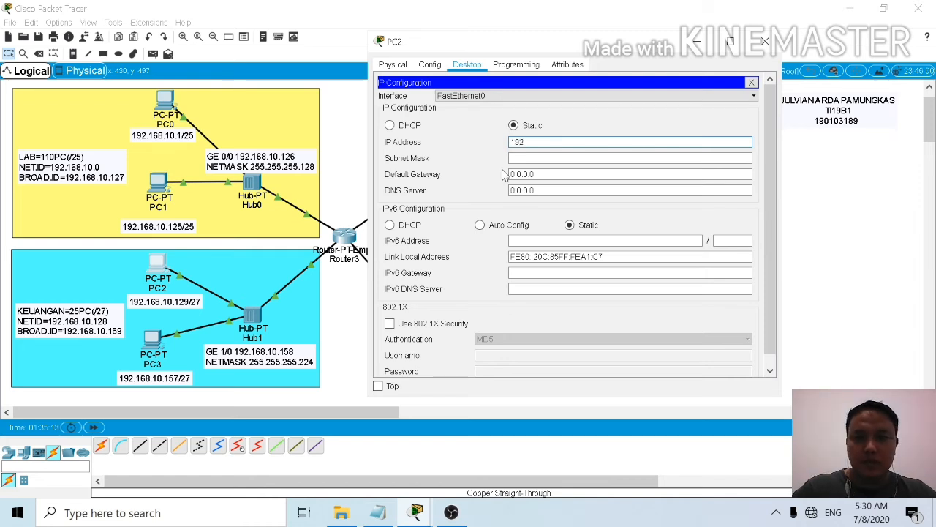
pyautogui.write('.168')
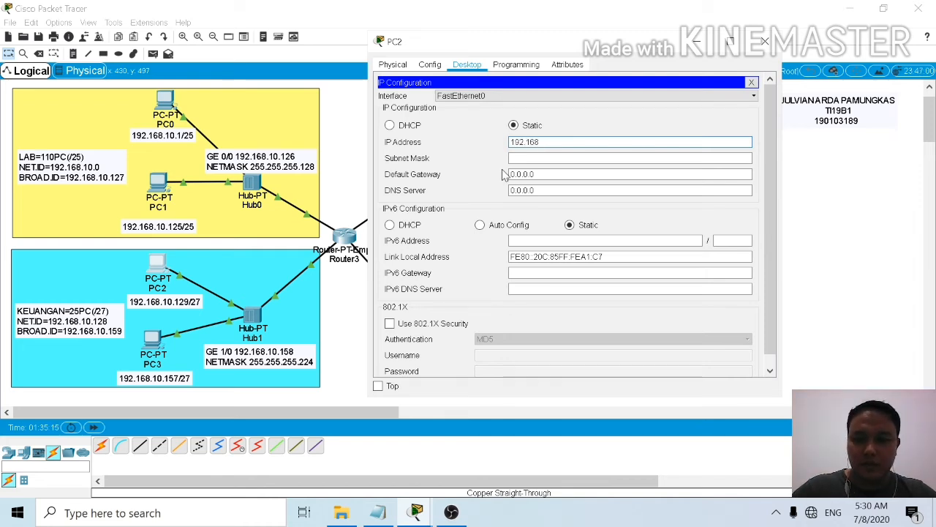
pyautogui.write('.10.129')
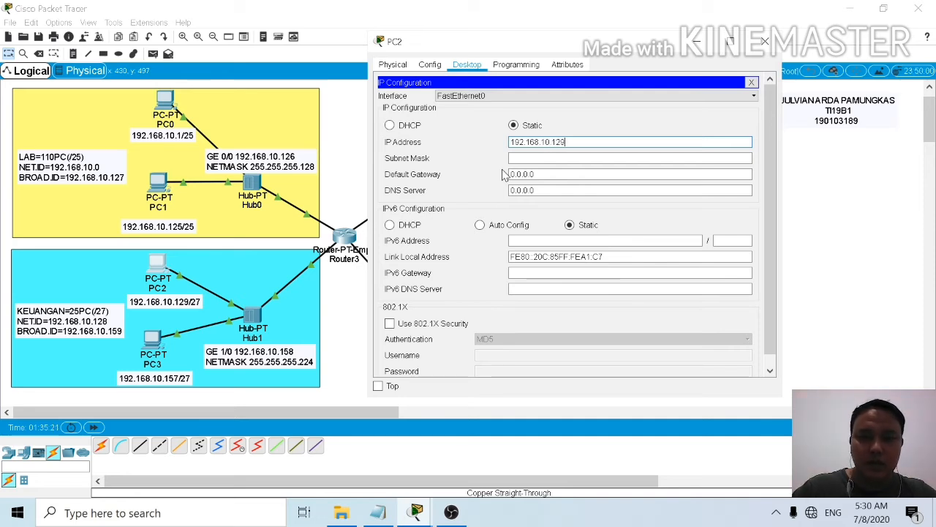
pyautogui.click(525, 158)
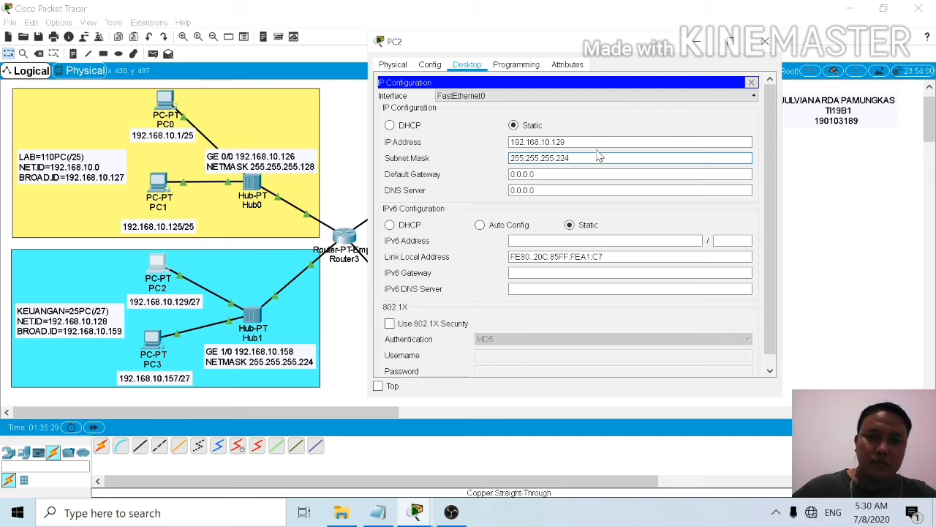
# Step: Set PC2's default gateway to 192.168.10.158 and close its window
pyautogui.press('Tab')
pyautogui.press('BackSpace')
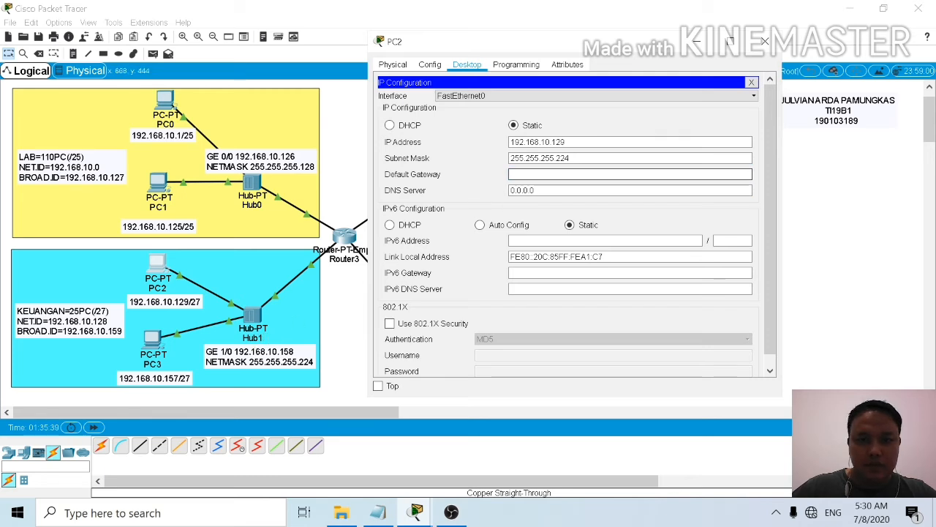
pyautogui.write('92')
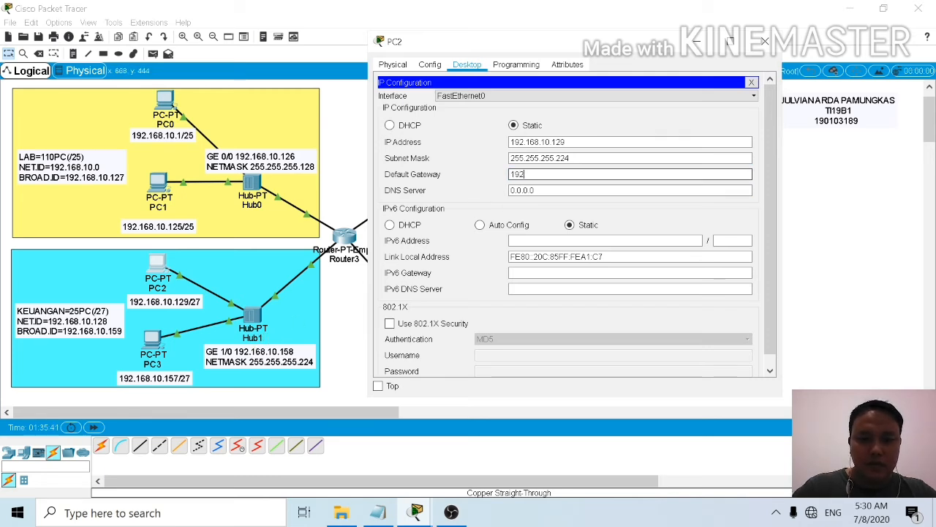
pyautogui.write('.168')
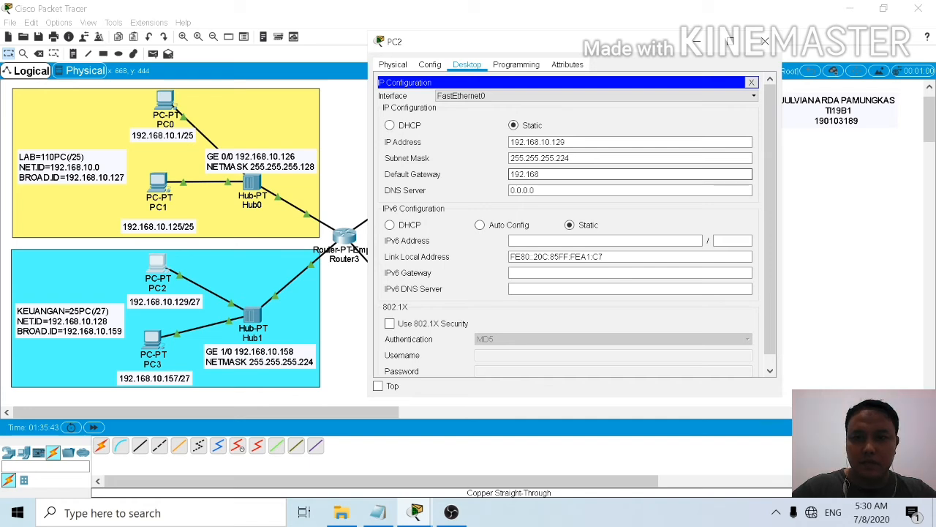
pyautogui.write('.1')
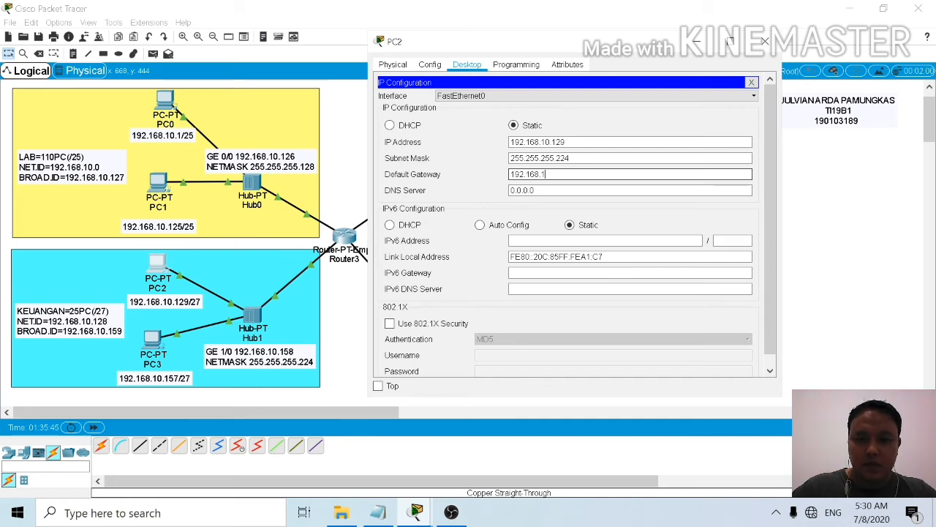
pyautogui.write('0')
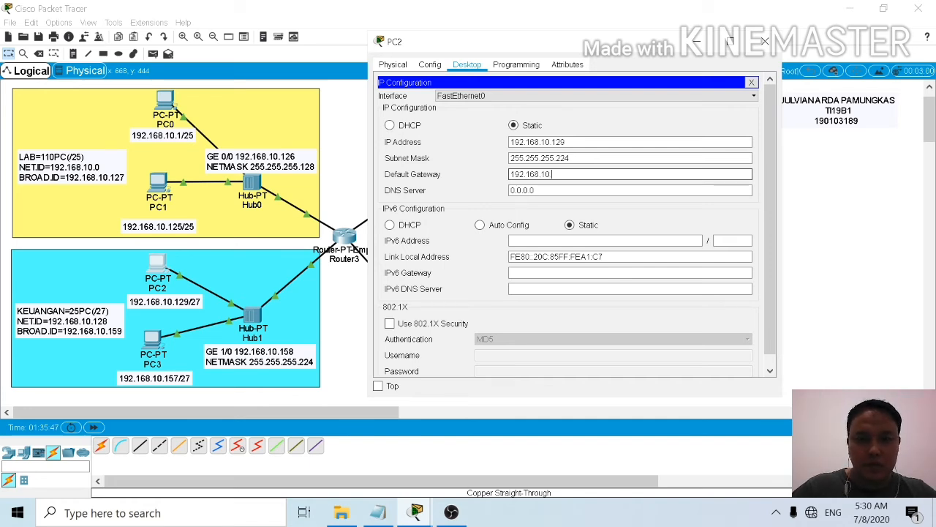
pyautogui.write('.158')
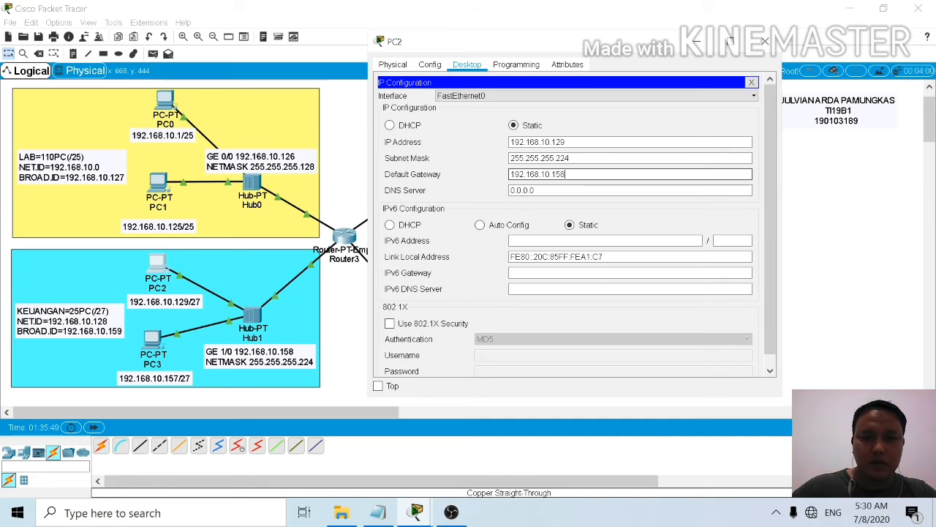
pyautogui.click(765, 42)
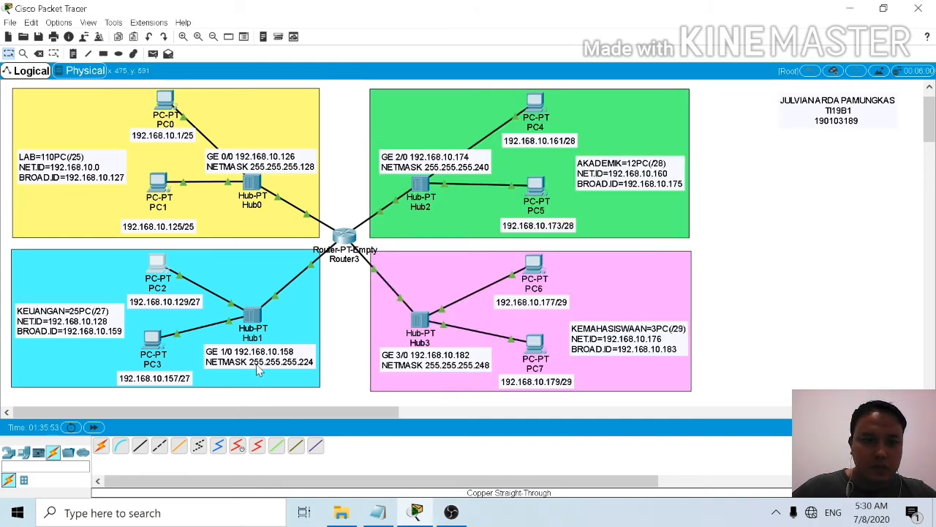
# Step: Assign PC3 in the KEUANGAN network the static IP address 192.168.10.157 with subnet mask 255.255.255.224
pyautogui.click(151, 339)
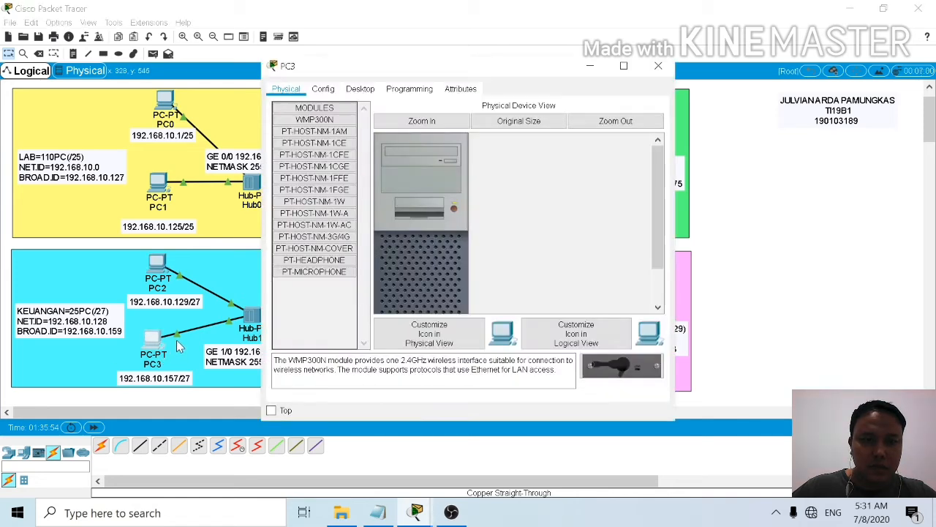
pyautogui.click(358, 89)
pyautogui.click(322, 135)
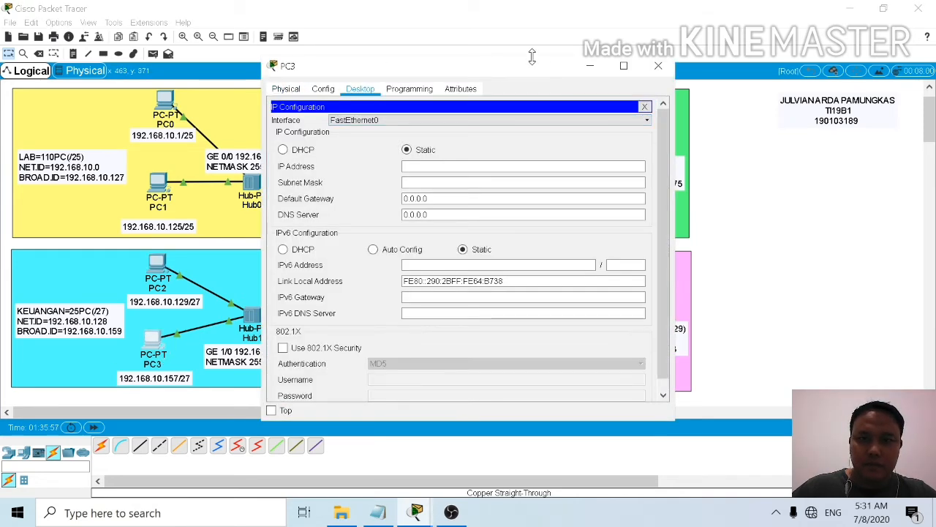
pyautogui.moveTo(539, 69); pyautogui.dragTo(624, 42)
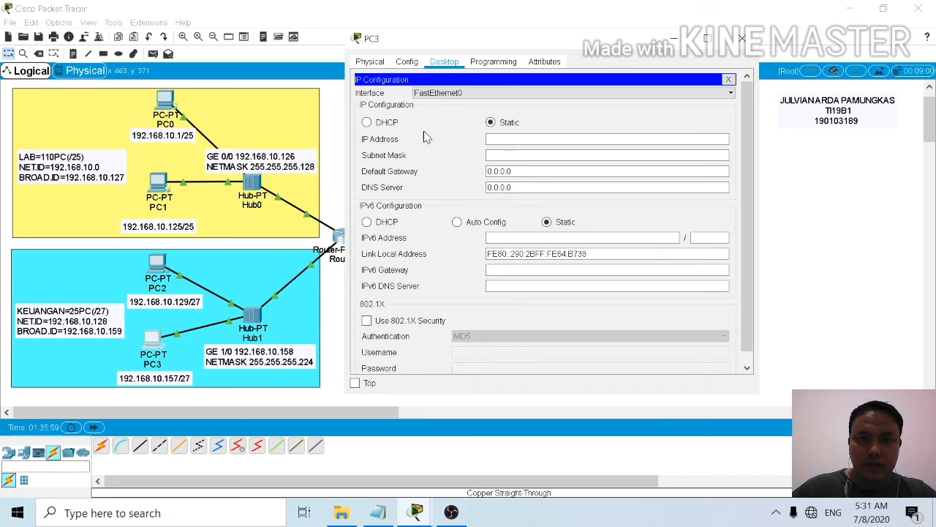
pyautogui.click(518, 139)
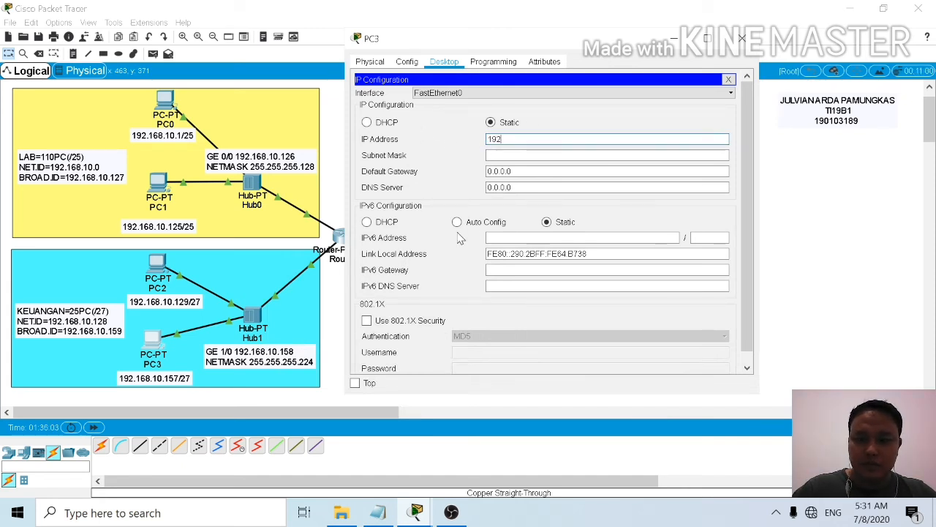
pyautogui.write('192.168.10.')
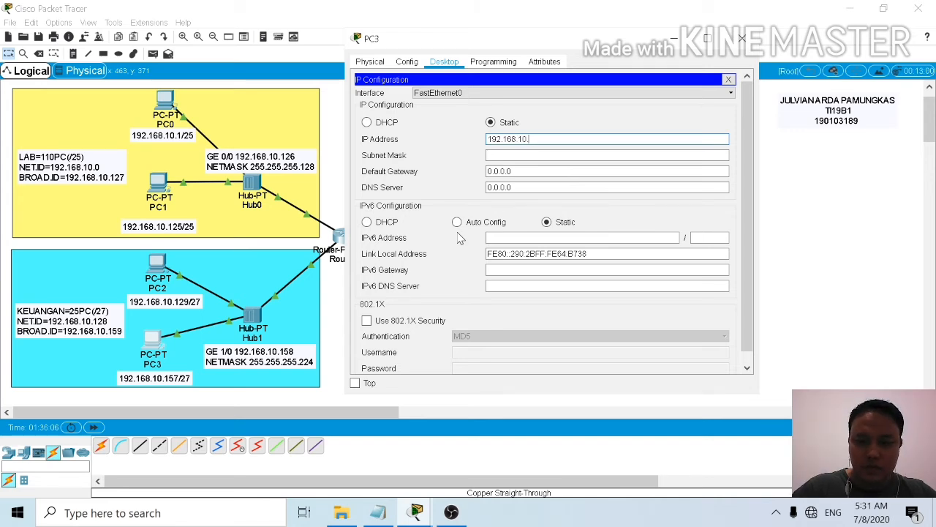
pyautogui.write('157')
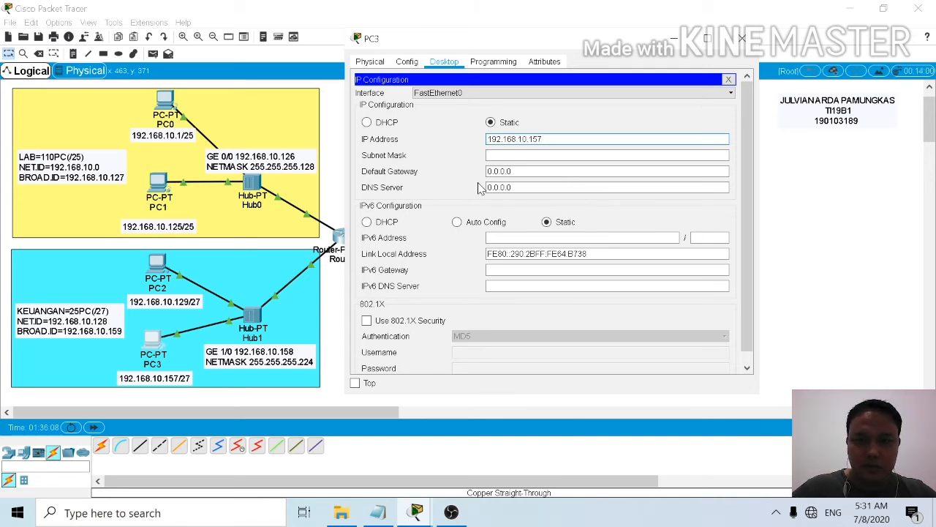
pyautogui.press('Tab')
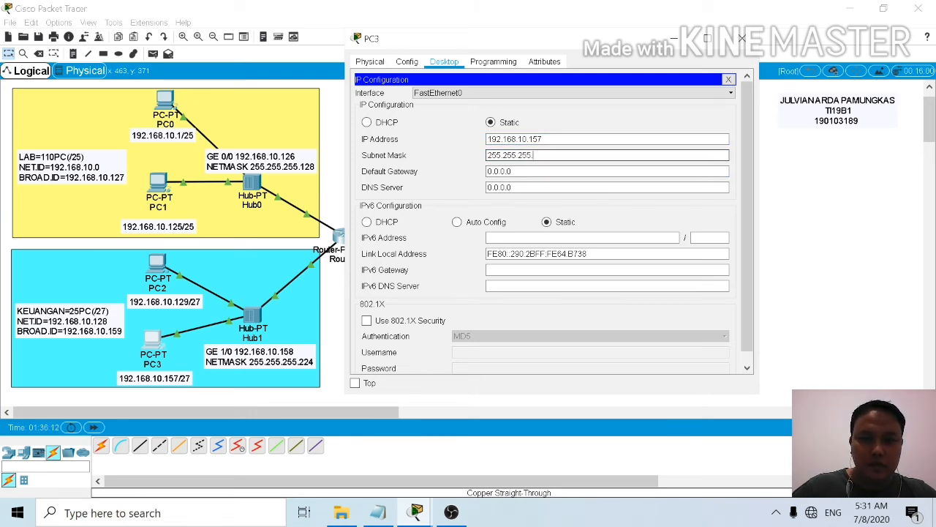
pyautogui.write('224')
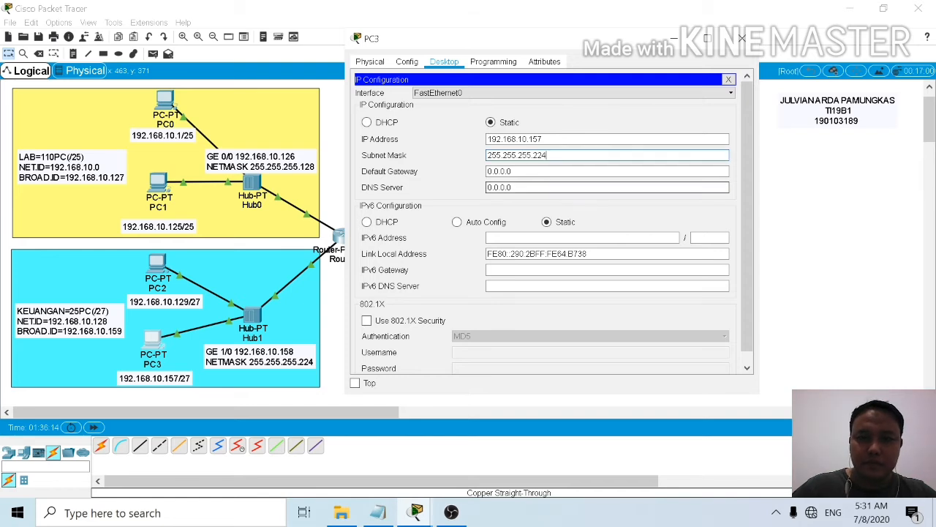
# Step: Set PC3's default gateway to 192.168.10.158 and close its window
pyautogui.press('Tab')
pyautogui.press('BackSpace')
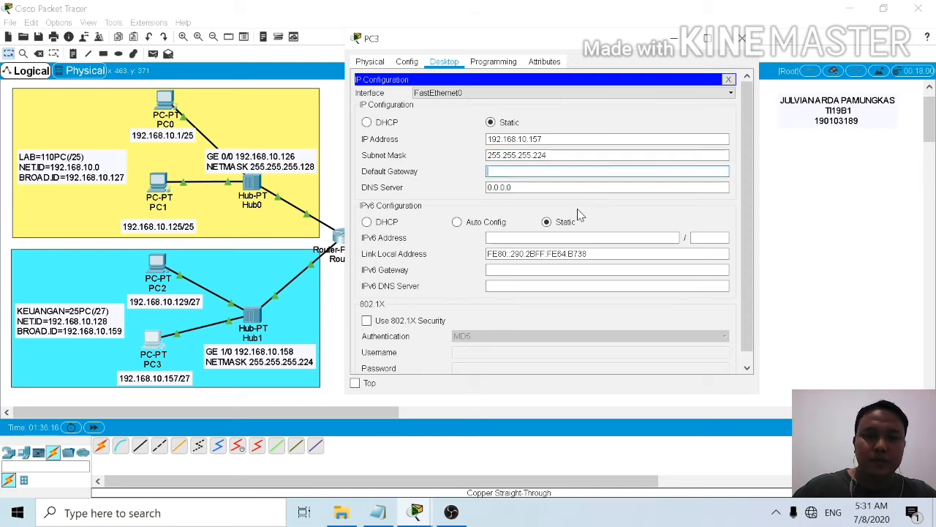
pyautogui.write('192.168.10.')
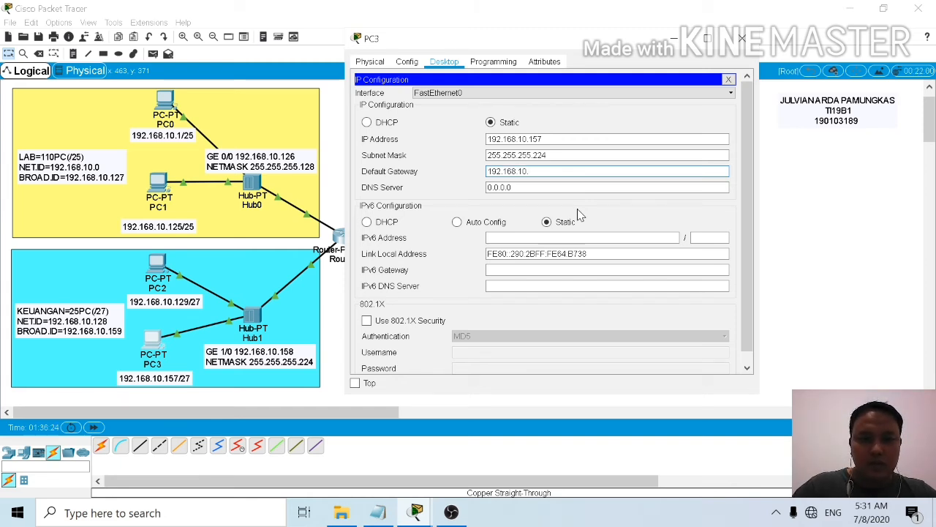
pyautogui.write('158')
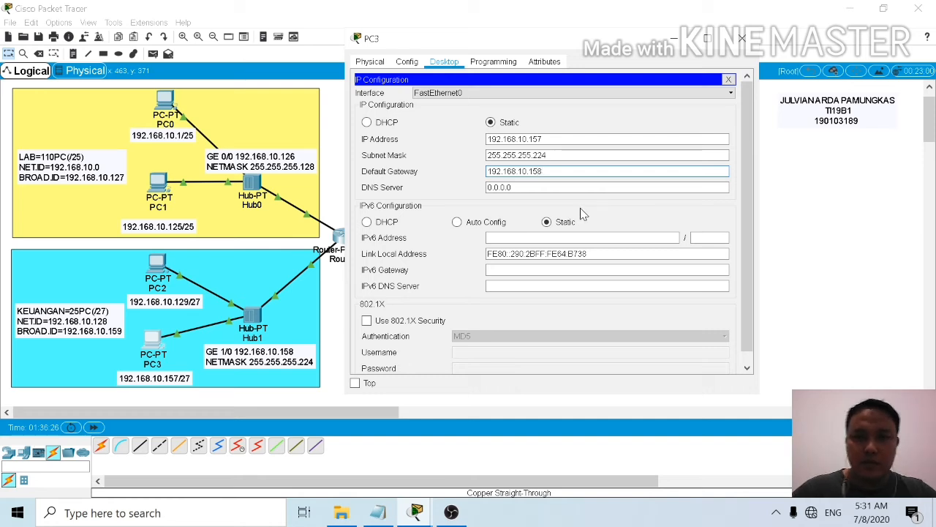
pyautogui.click(743, 38)
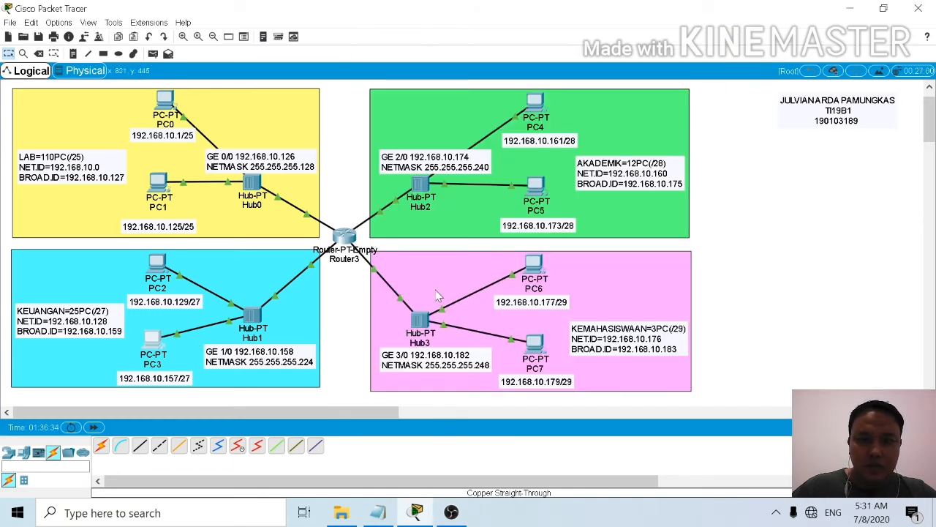
# Step: Assign PC4 in the AKADEMIK network the static IP address 192.168.10.161 with subnet mask 255.255.255.240
pyautogui.click(540, 104)
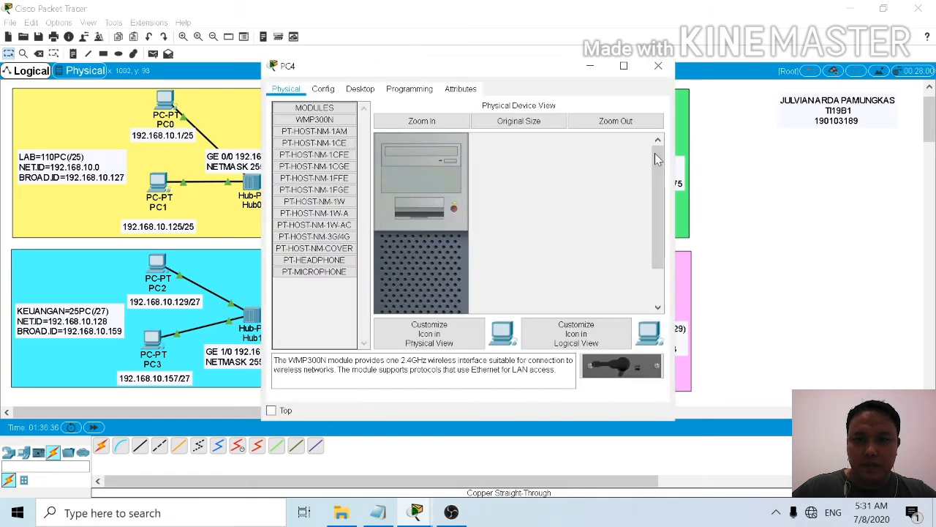
pyautogui.click(364, 91)
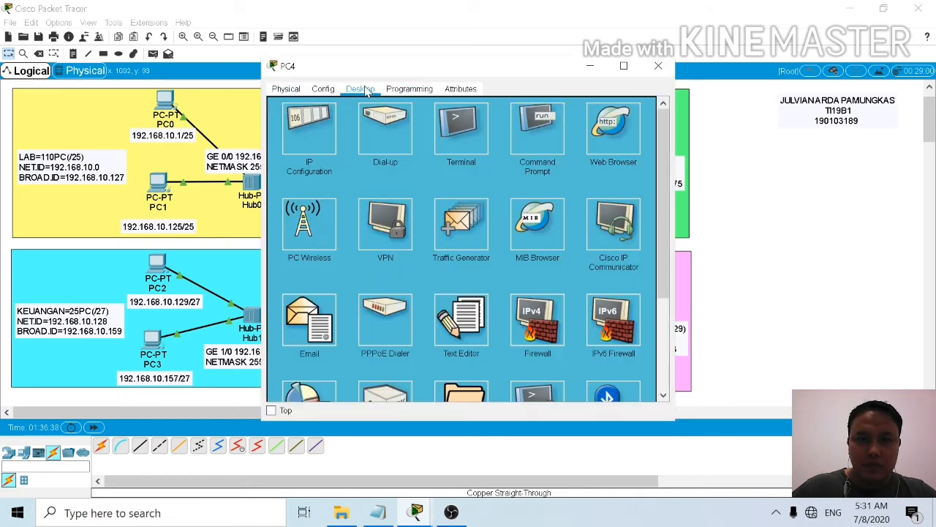
pyautogui.click(318, 128)
pyautogui.click(443, 166)
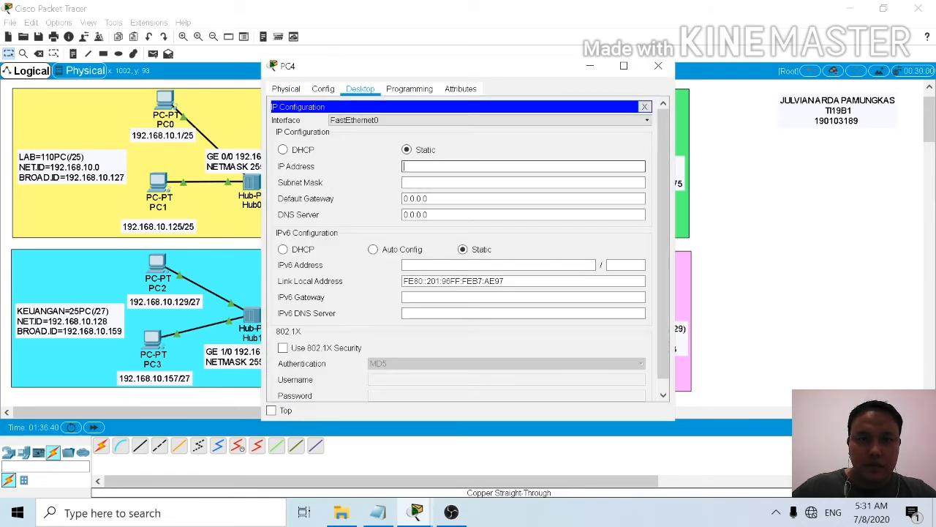
pyautogui.moveTo(502, 70); pyautogui.dragTo(224, 46)
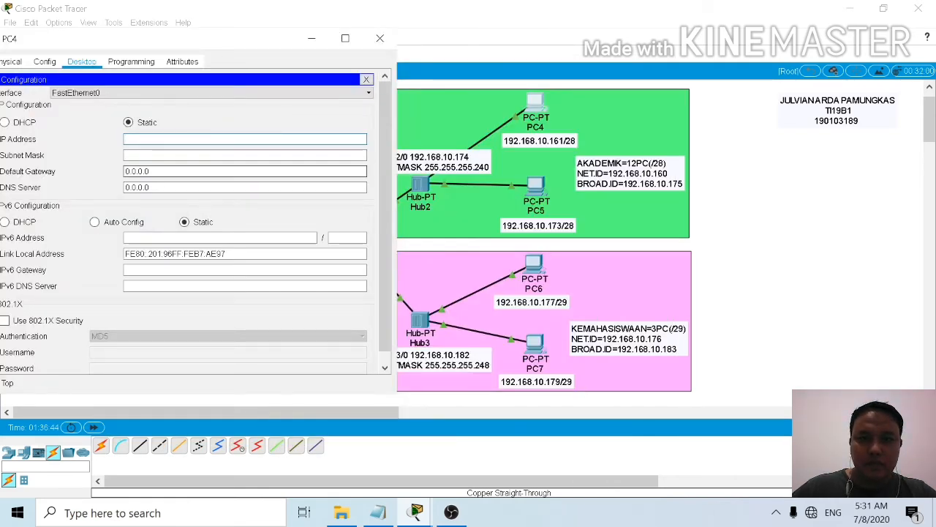
pyautogui.write('192.168.10.161')
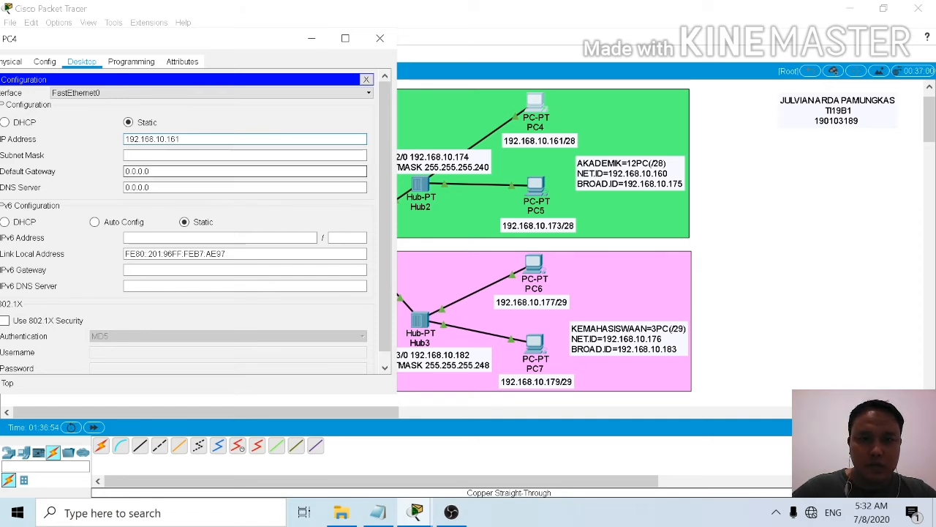
pyautogui.press('Tab')
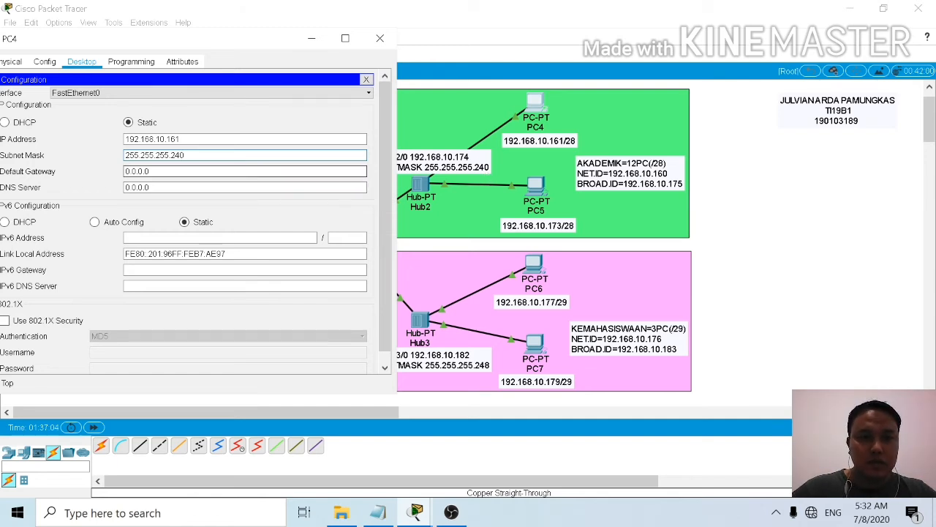
# Step: Set PC4's default gateway to 192.168.10.174 and close its window
pyautogui.press('Tab')
pyautogui.press('BackSpace')
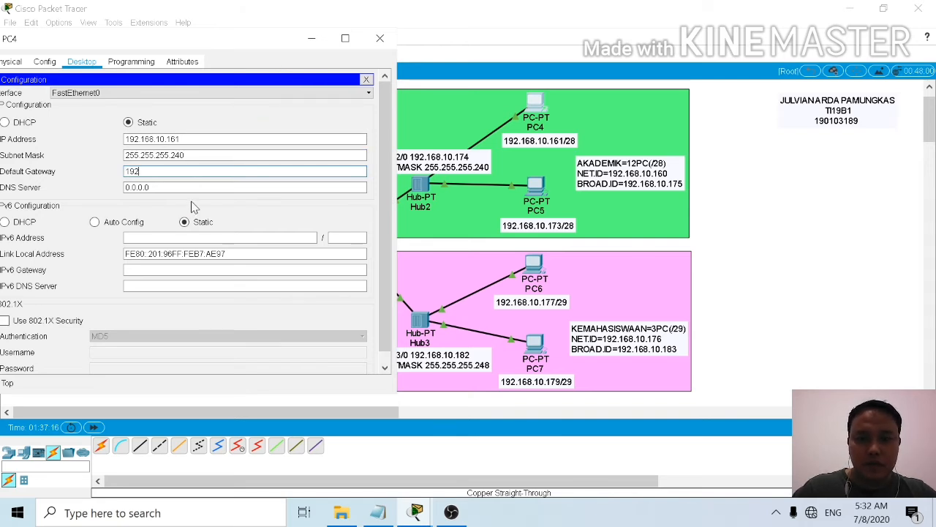
pyautogui.write('68.10.174')
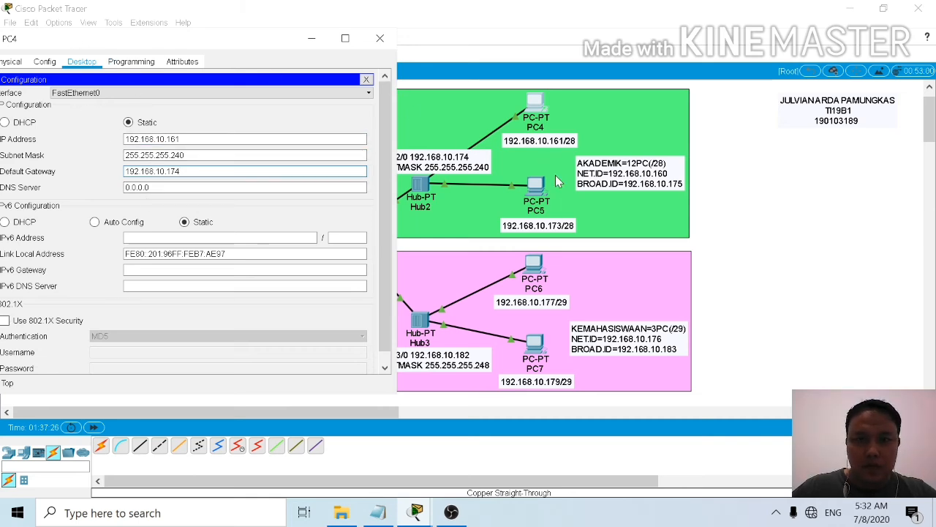
pyautogui.click(379, 41)
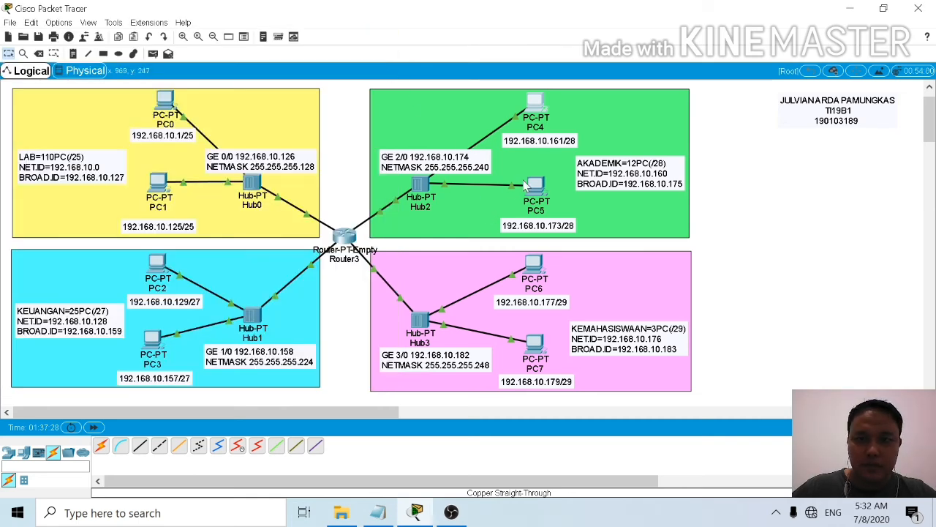
# Step: Assign PC5 in the AKADEMIK network the static IP address 192.168.10.170 with subnet mask 255.255.255.240
pyautogui.click(536, 185)
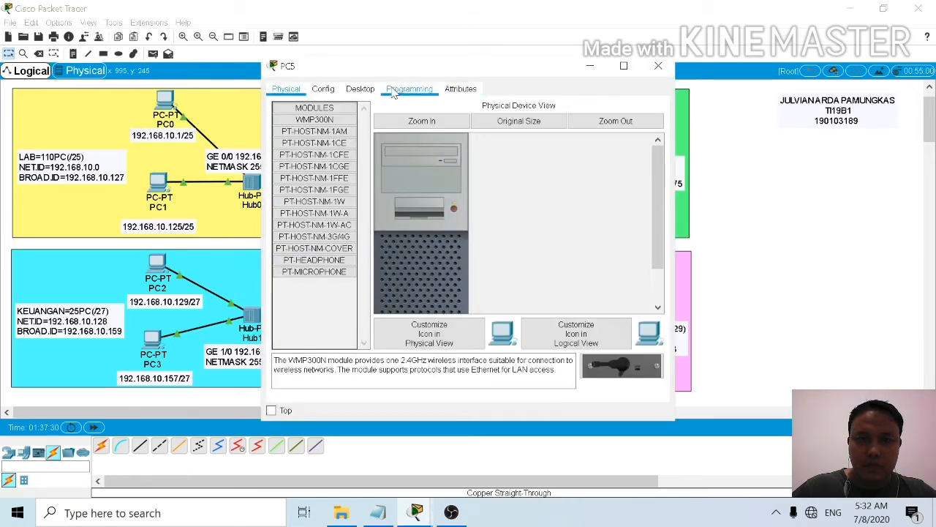
pyautogui.click(360, 89)
pyautogui.click(307, 129)
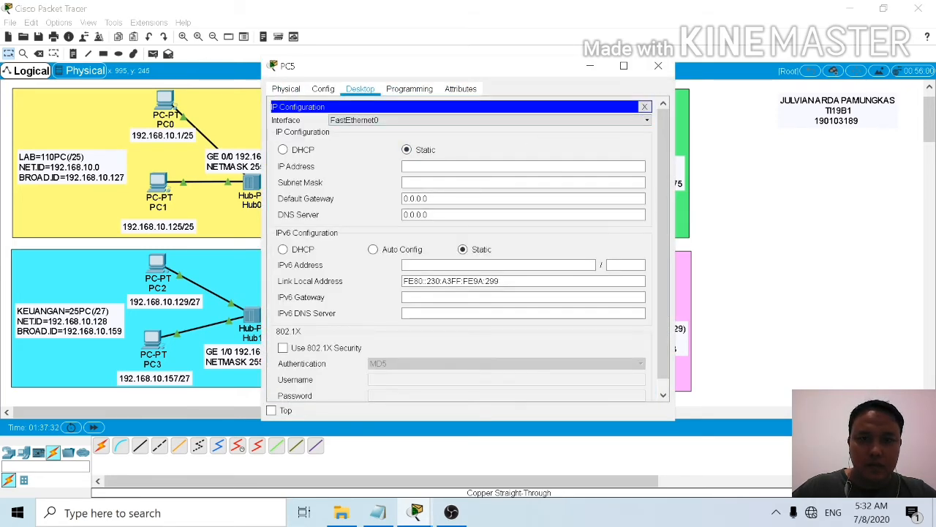
pyautogui.click(427, 168)
pyautogui.moveTo(506, 66); pyautogui.dragTo(273, 60)
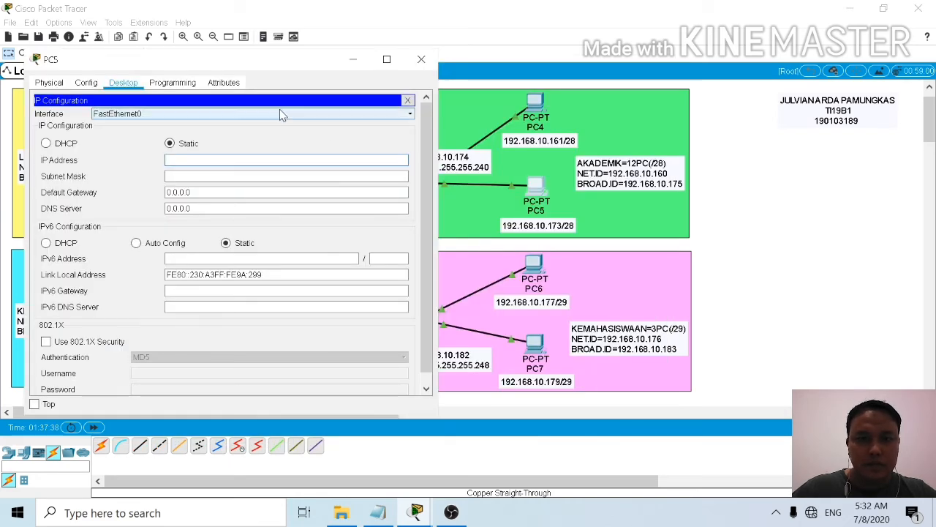
pyautogui.moveTo(290, 65); pyautogui.dragTo(329, 253)
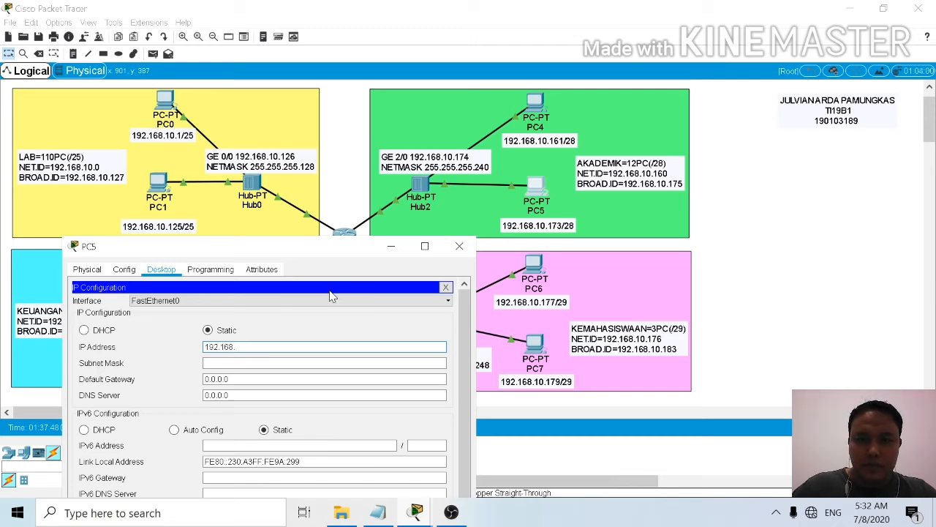
pyautogui.write('.170')
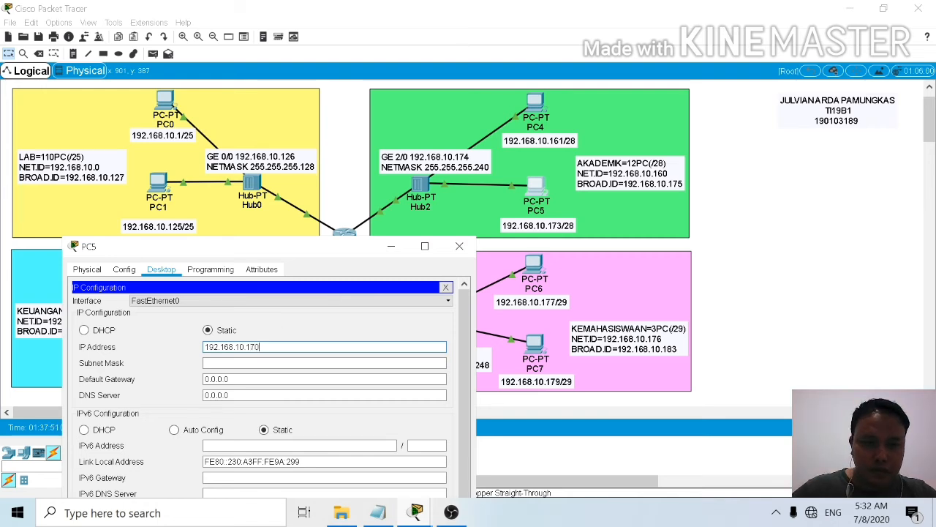
pyautogui.click(285, 363)
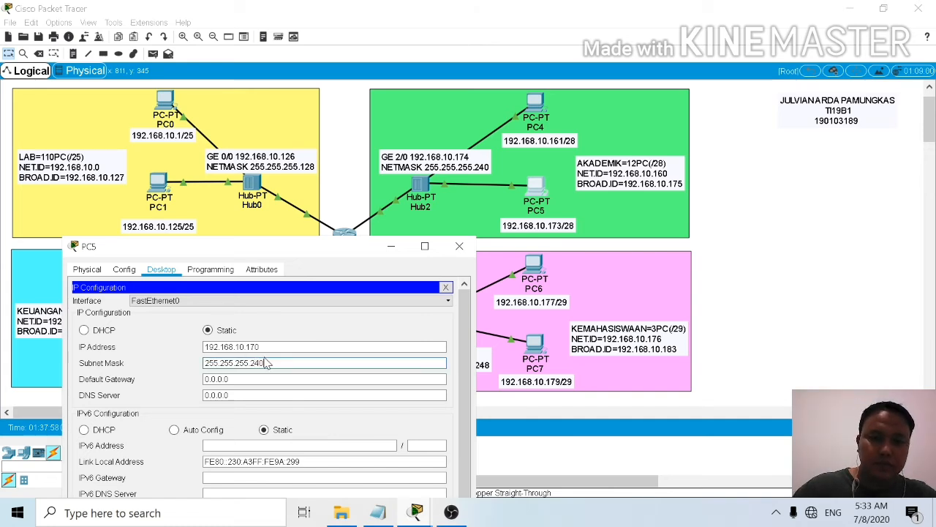
# Step: Set PC5's default gateway to 192.168.10.174 and close its window
pyautogui.click(219, 379)
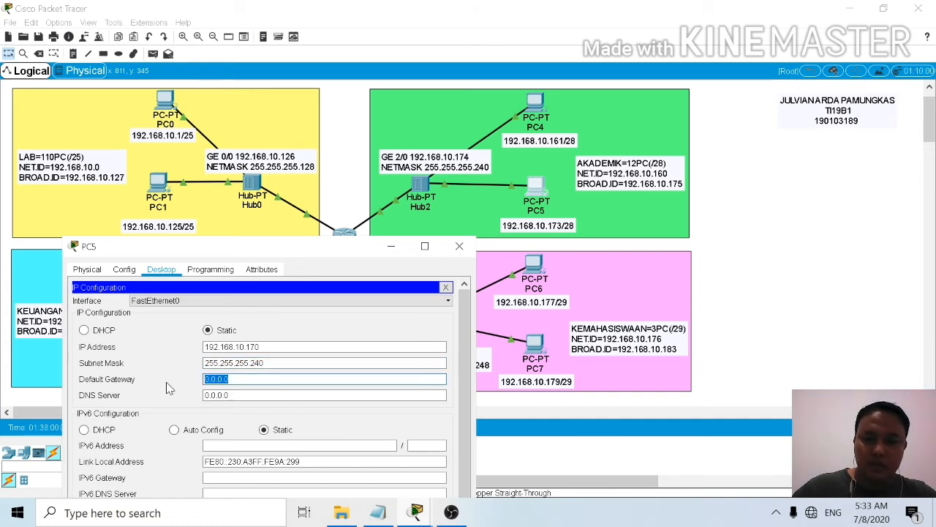
pyautogui.press('BackSpace')
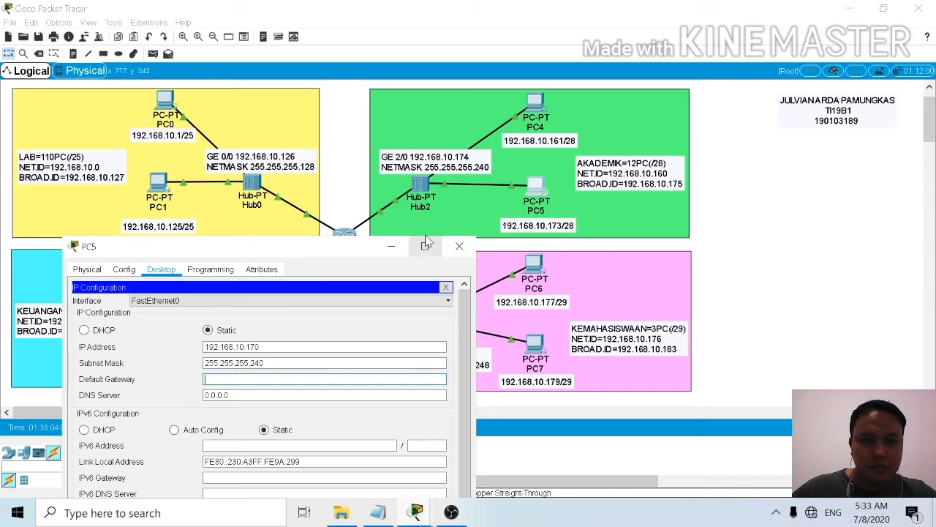
pyautogui.write('192.168.10.174')
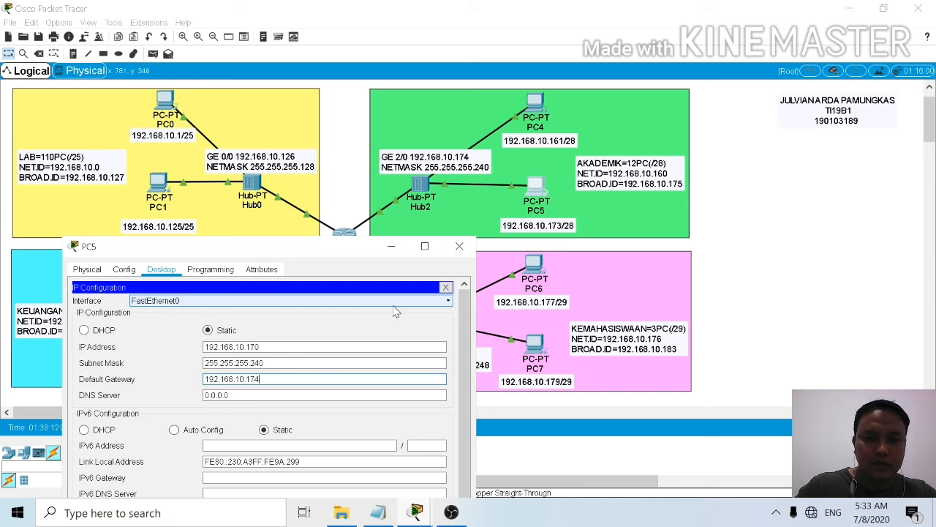
pyautogui.click(459, 247)
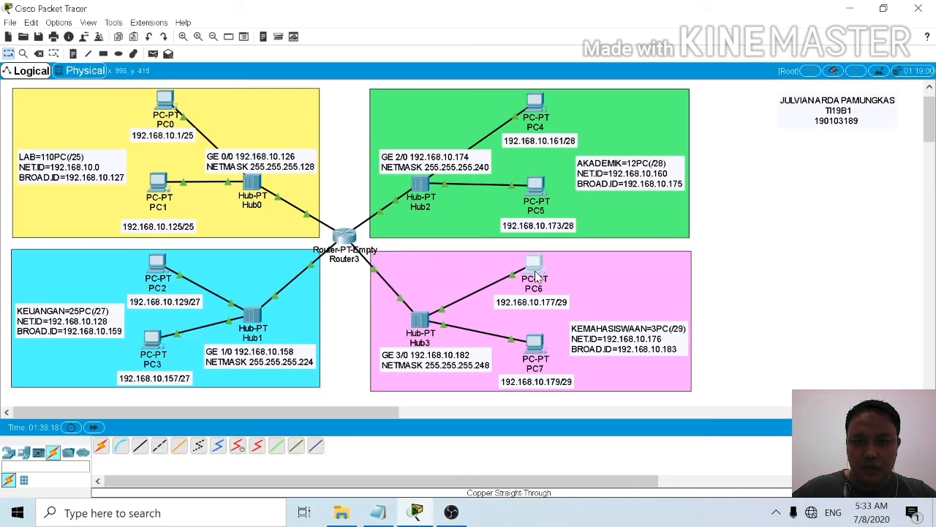
# Step: Assign PC6 in the KEMAHASISWAAN network the static IP address 192.168.10.177 with subnet mask 255.255.255.248
pyautogui.click(534, 271)
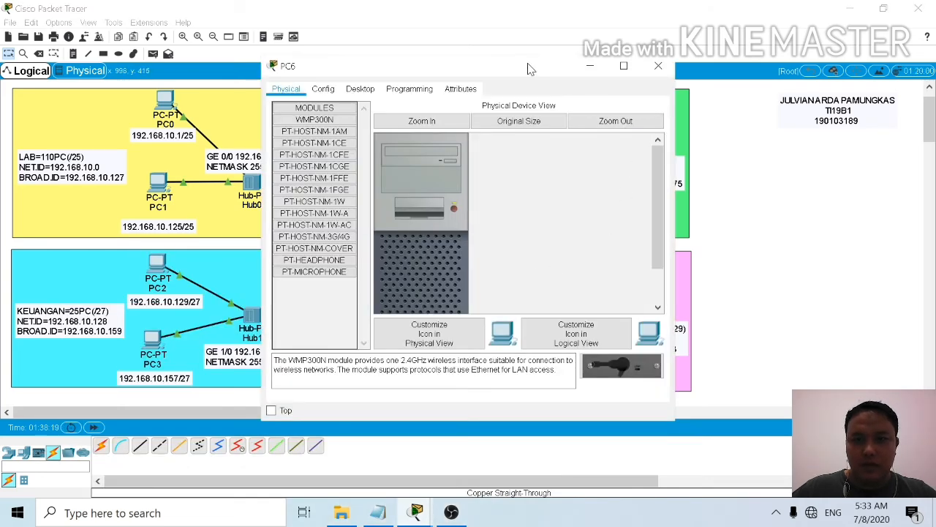
pyautogui.moveTo(529, 71); pyautogui.dragTo(227, 62)
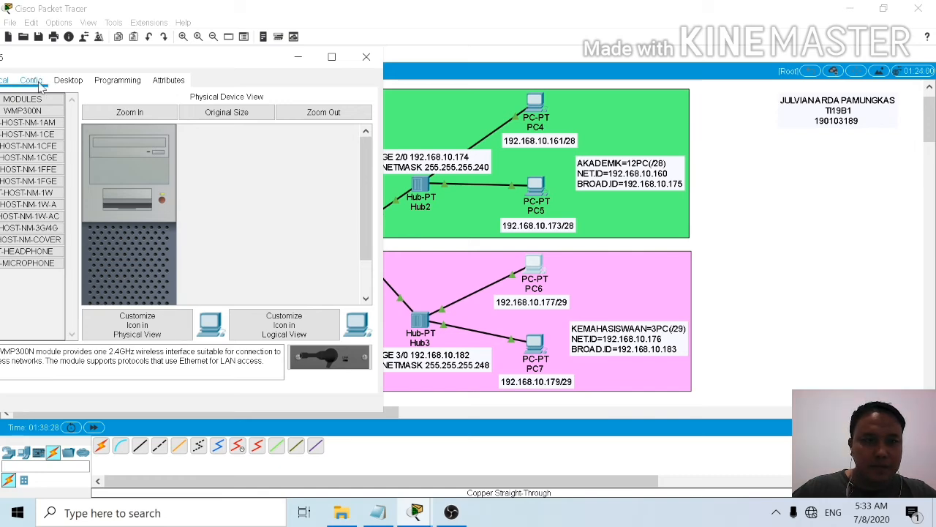
pyautogui.click(68, 79)
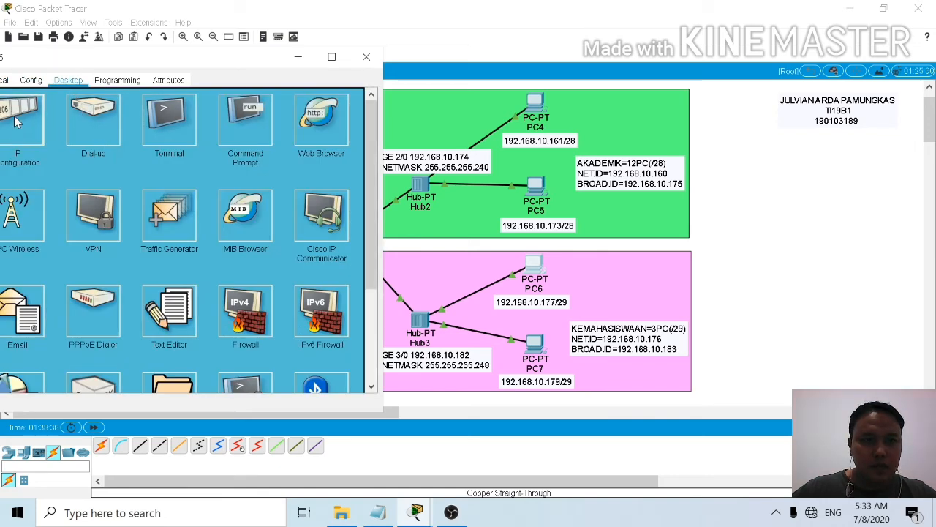
pyautogui.click(58, 132)
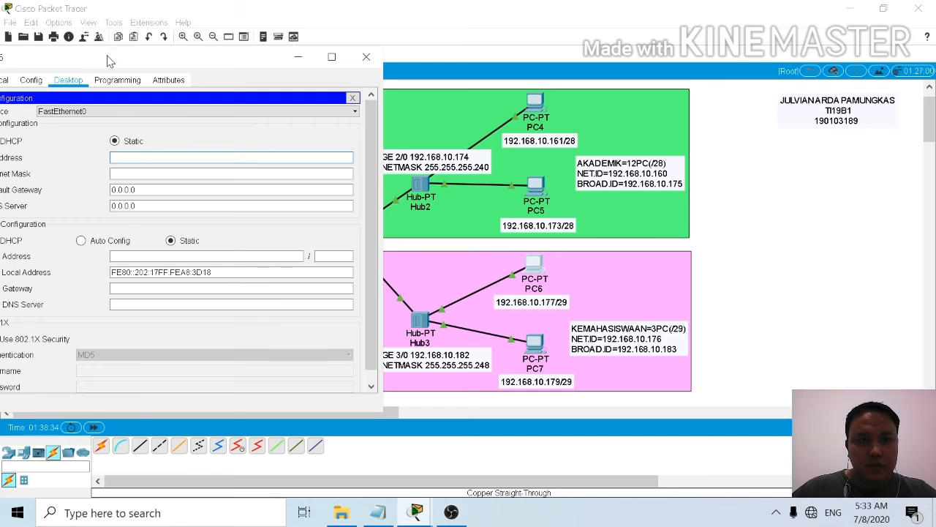
pyautogui.moveTo(112, 61); pyautogui.dragTo(136, 64)
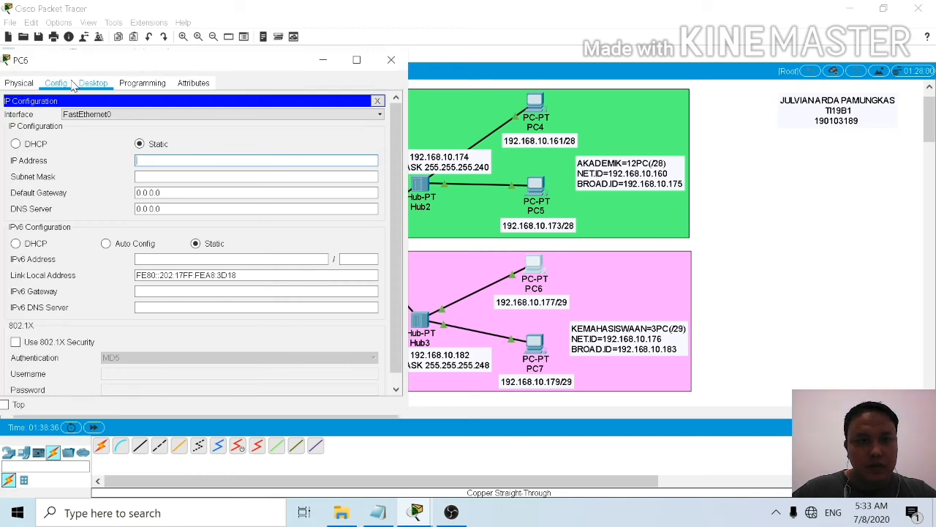
pyautogui.write('192.168.10')
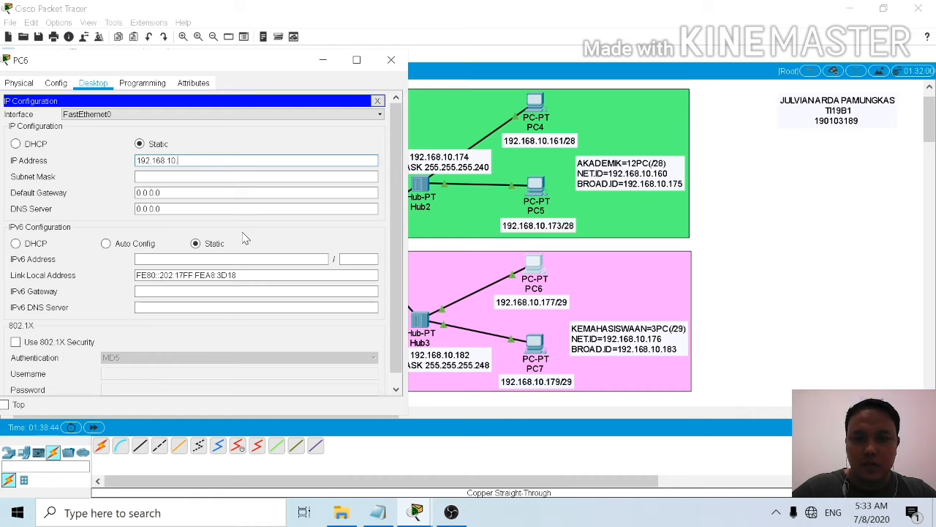
pyautogui.write('.177')
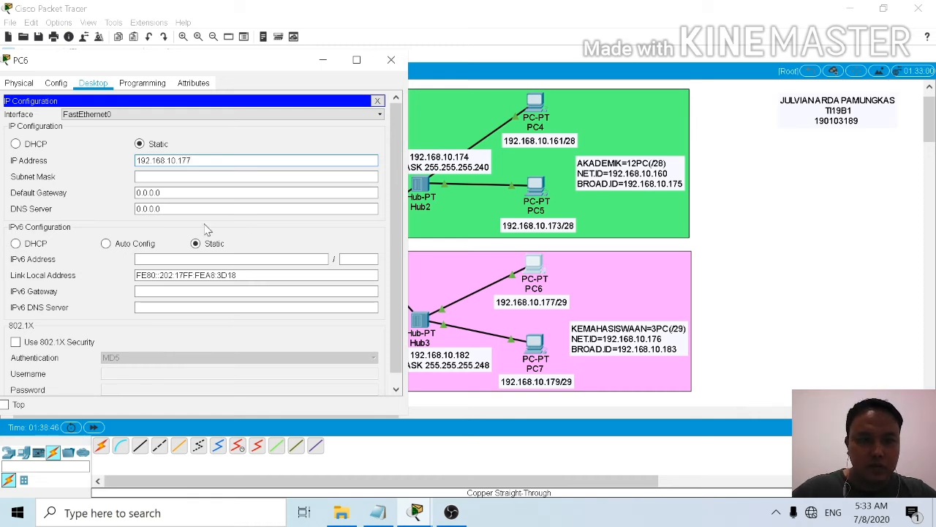
pyautogui.press('Tab')
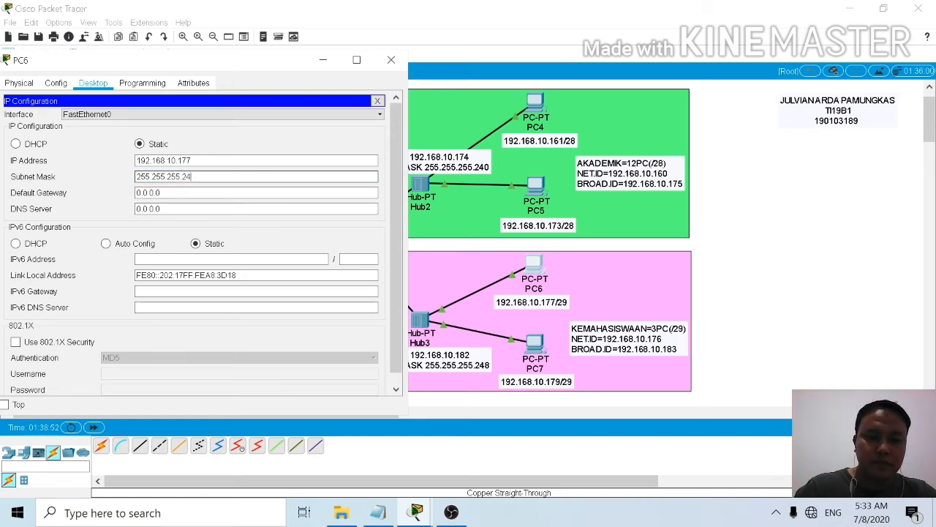
# Step: Set PC6's default gateway to 192.168.10.182 and close its window
pyautogui.press('Tab')
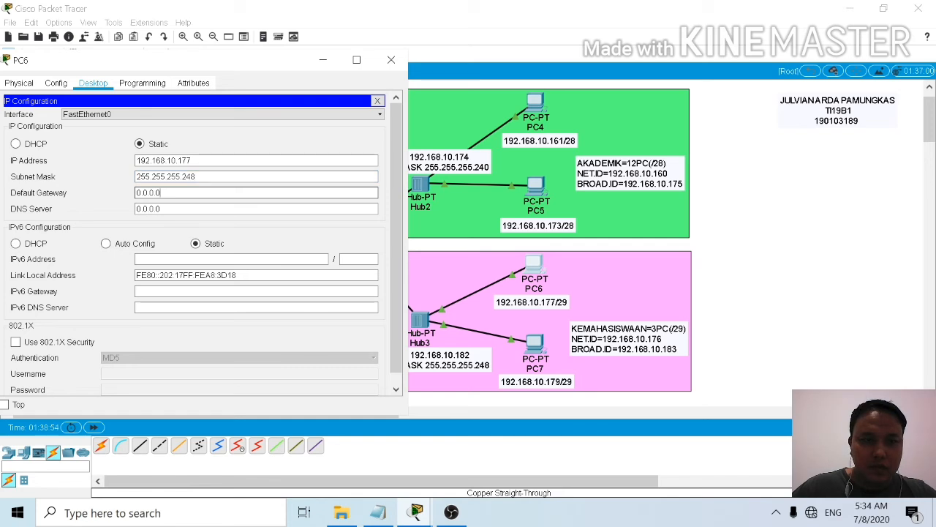
pyautogui.press('BackSpace')
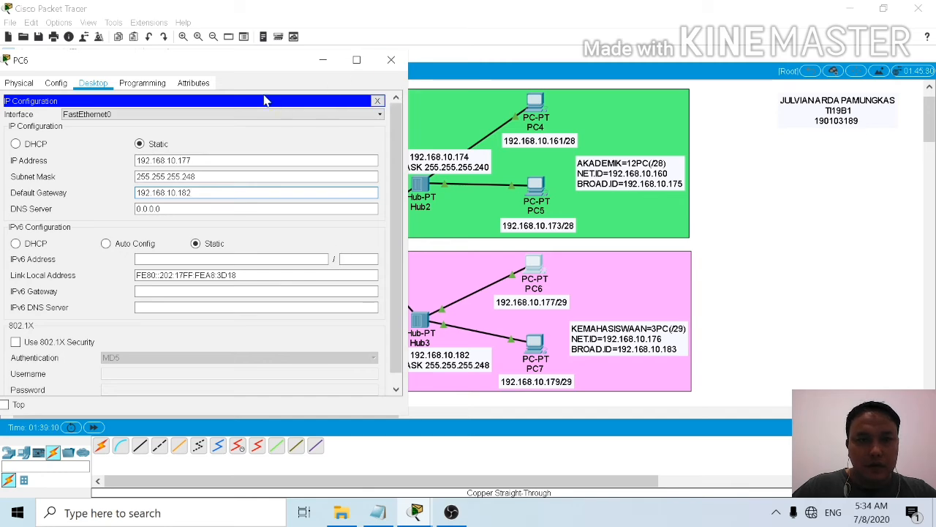
pyautogui.click(391, 60)
# Step: Assign PC7 in the KEMAHASISWAAN network the static IP address 192.168.10.179 with subnet mask 255.255.255.248
pyautogui.click(535, 343)
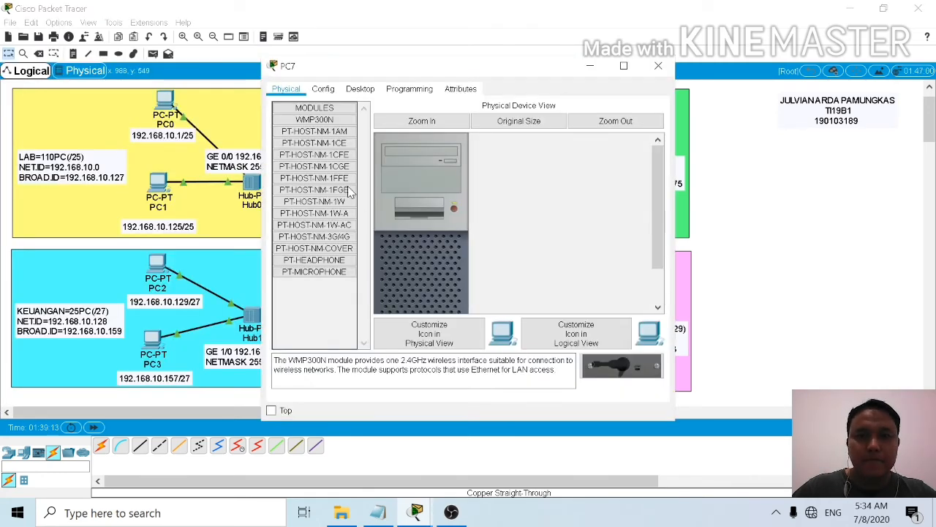
pyautogui.click(360, 88)
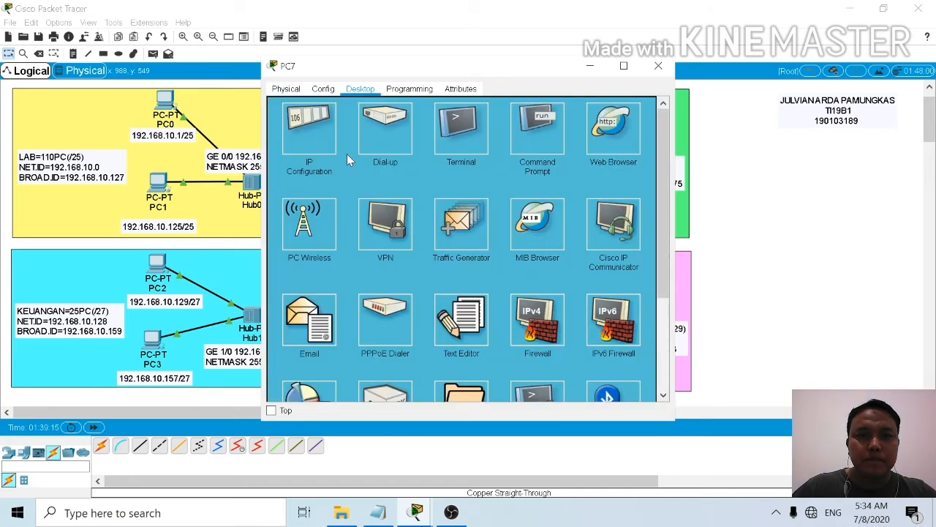
pyautogui.click(320, 126)
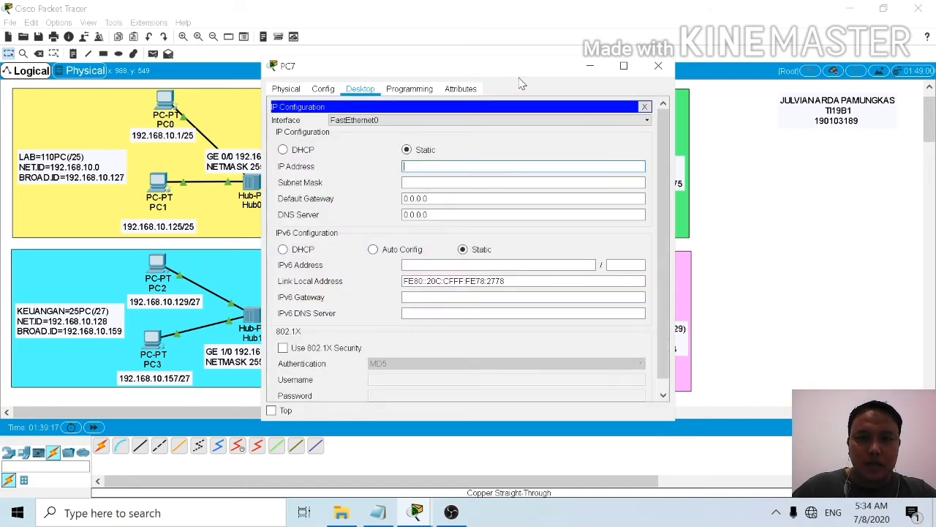
pyautogui.moveTo(521, 66); pyautogui.dragTo(298, 33)
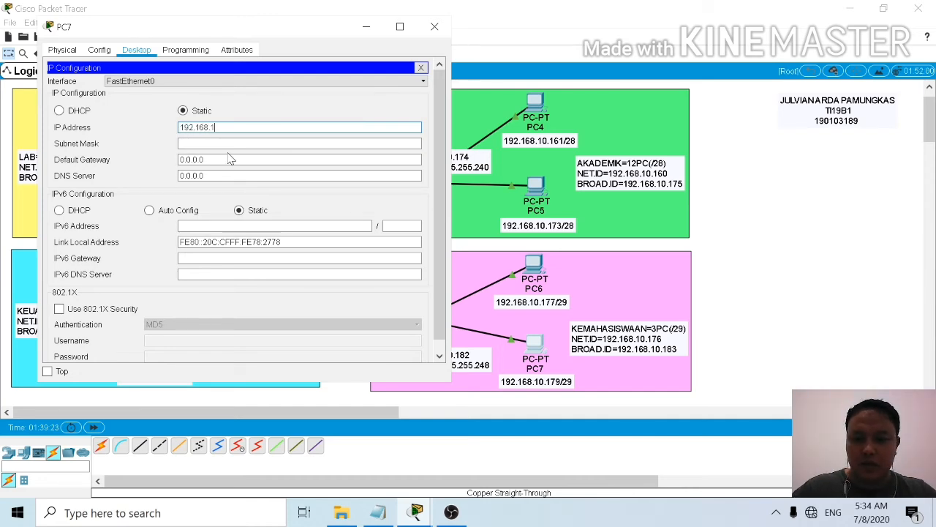
pyautogui.write('179')
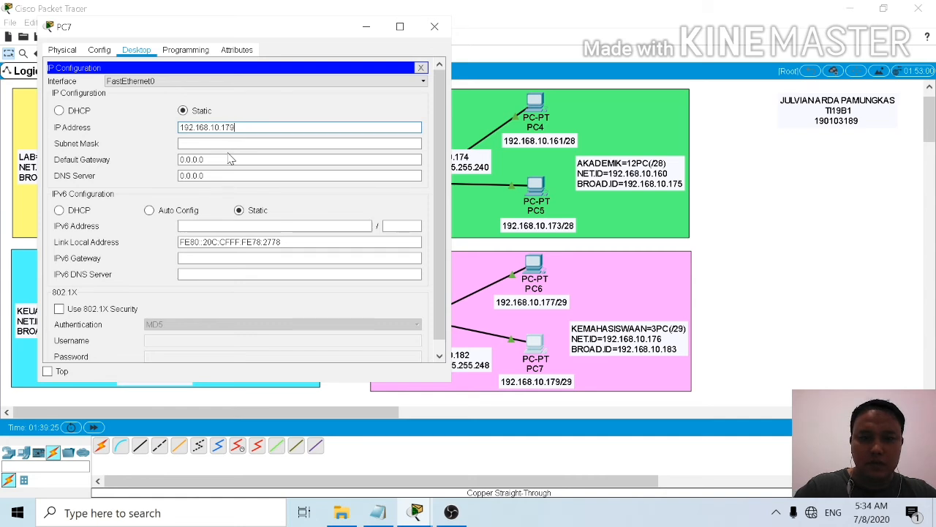
pyautogui.click(232, 144)
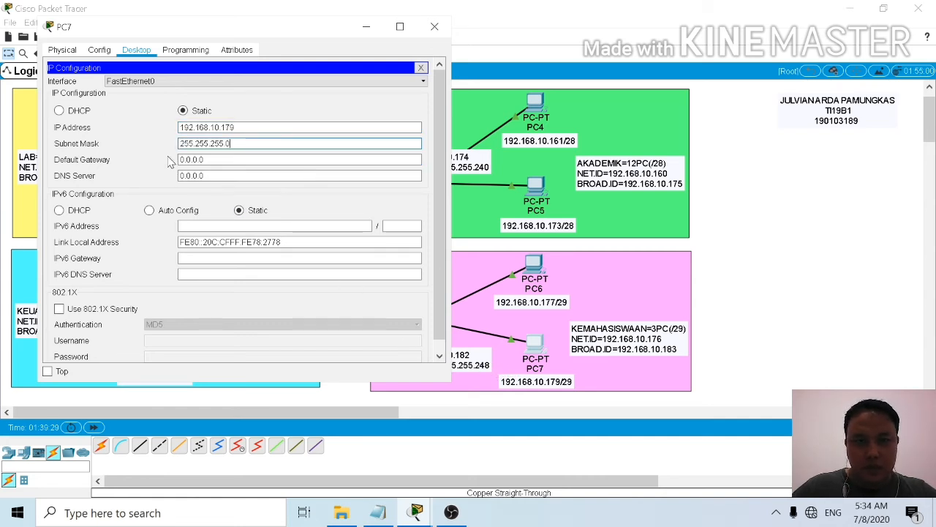
pyautogui.click(229, 144)
pyautogui.press('BackSpace')
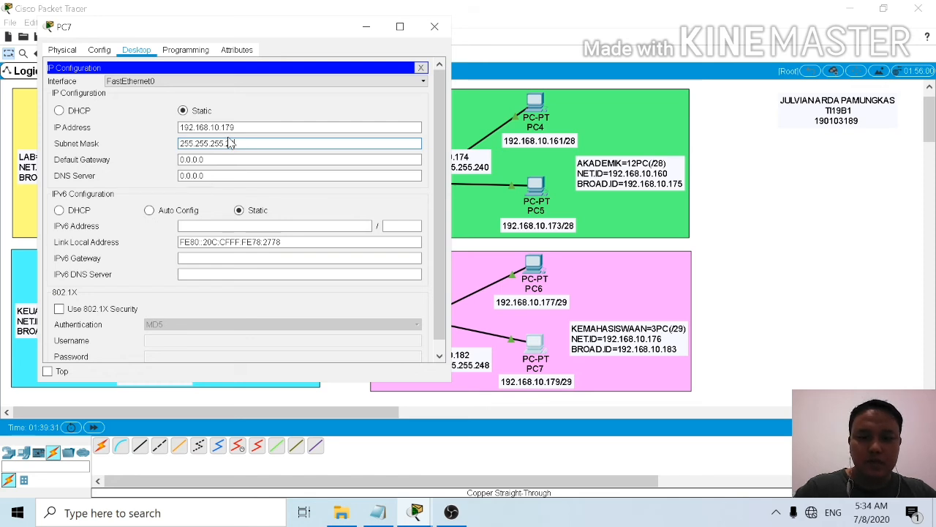
pyautogui.write('248')
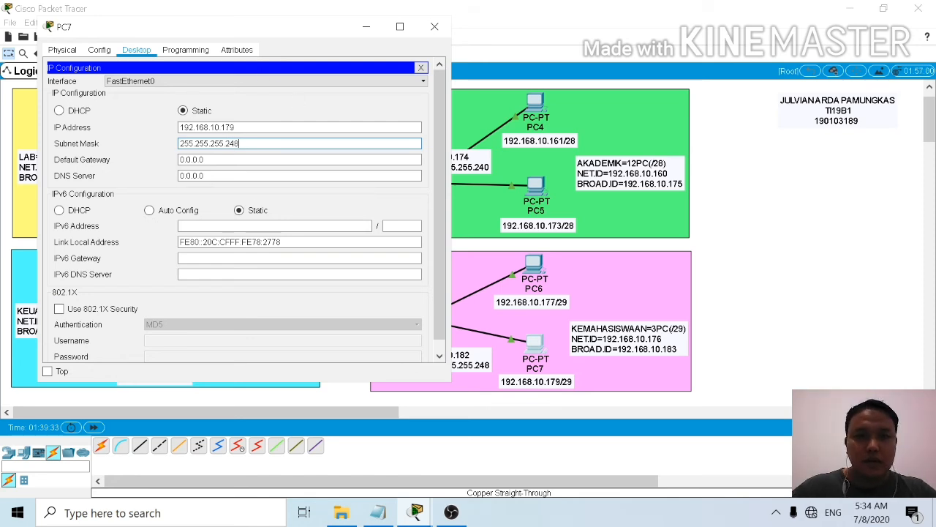
# Step: Set PC7's default gateway to 192.168.10.182 and close its window
pyautogui.press('Tab')
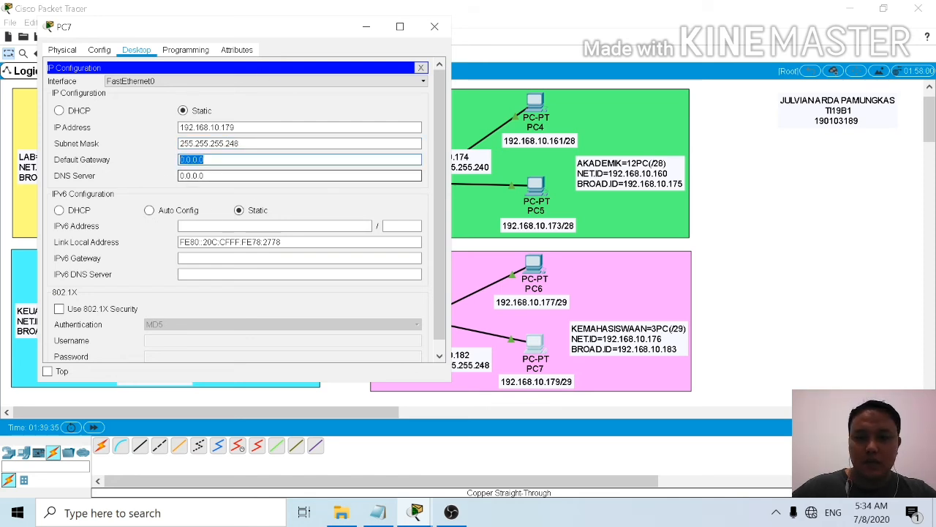
pyautogui.press('BackSpace')
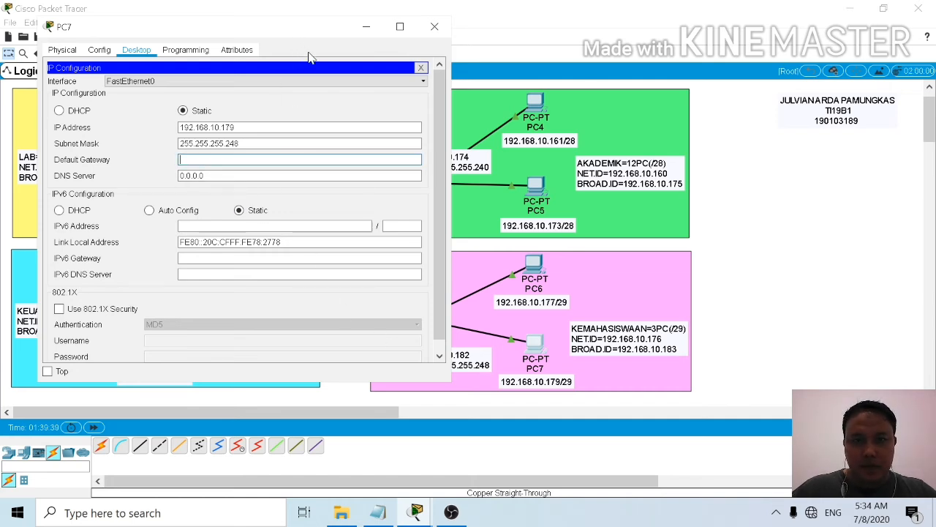
pyautogui.moveTo(301, 36); pyautogui.dragTo(393, 52)
pyautogui.moveTo(648, 51); pyautogui.dragTo(761, 38)
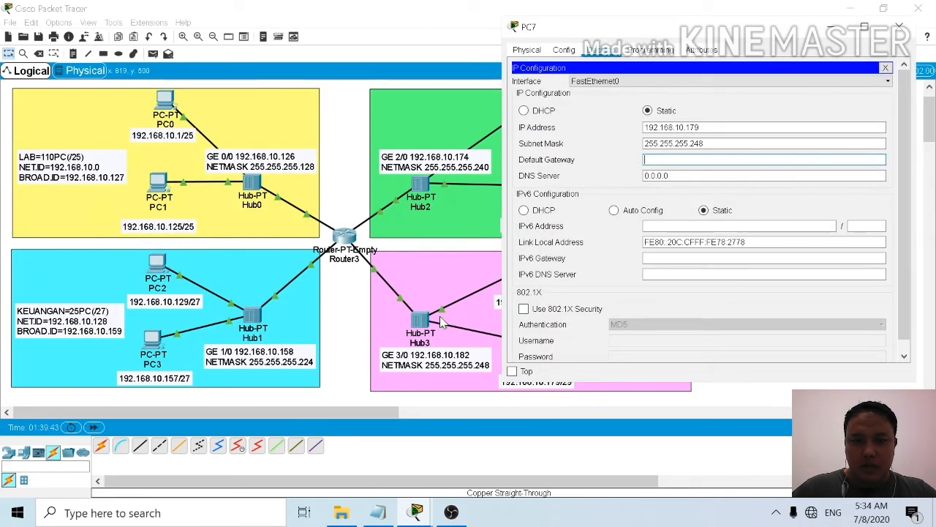
pyautogui.press('Tab')
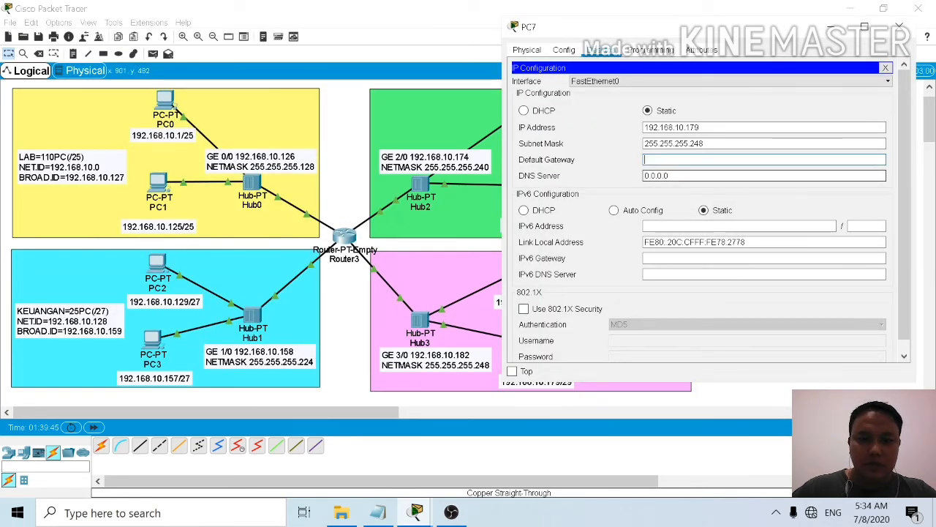
pyautogui.write('192.168.')
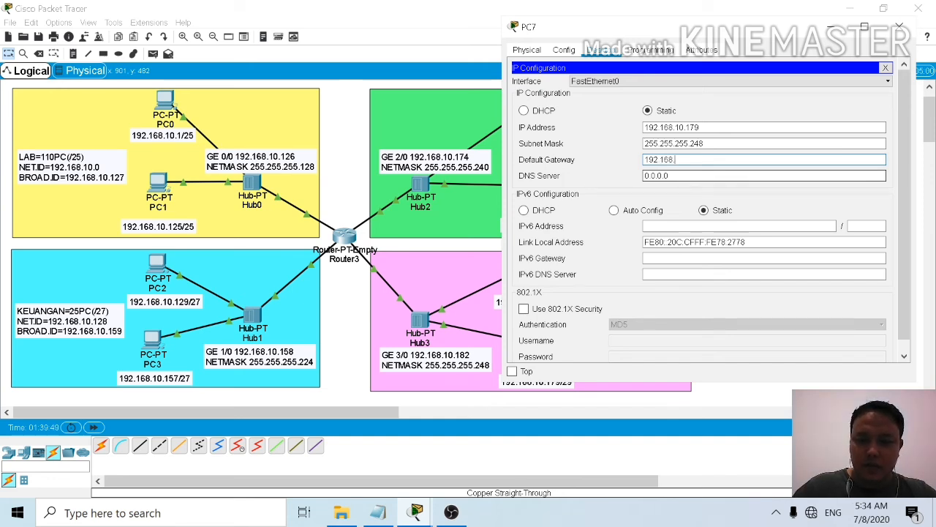
pyautogui.write('10.1')
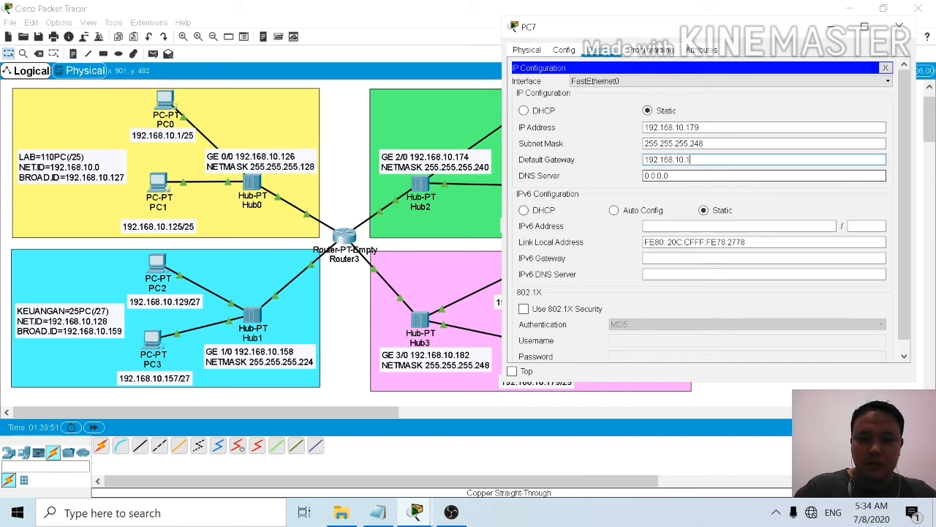
pyautogui.write('82')
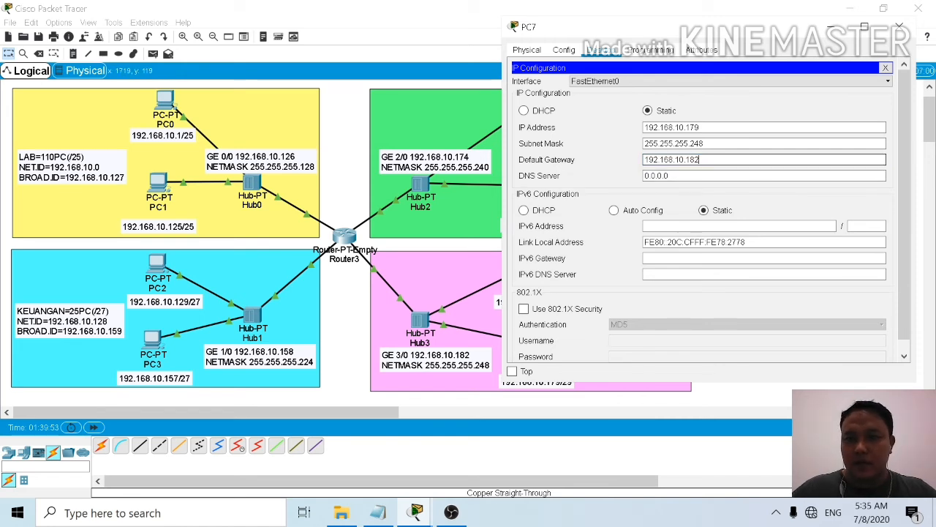
pyautogui.click(900, 27)
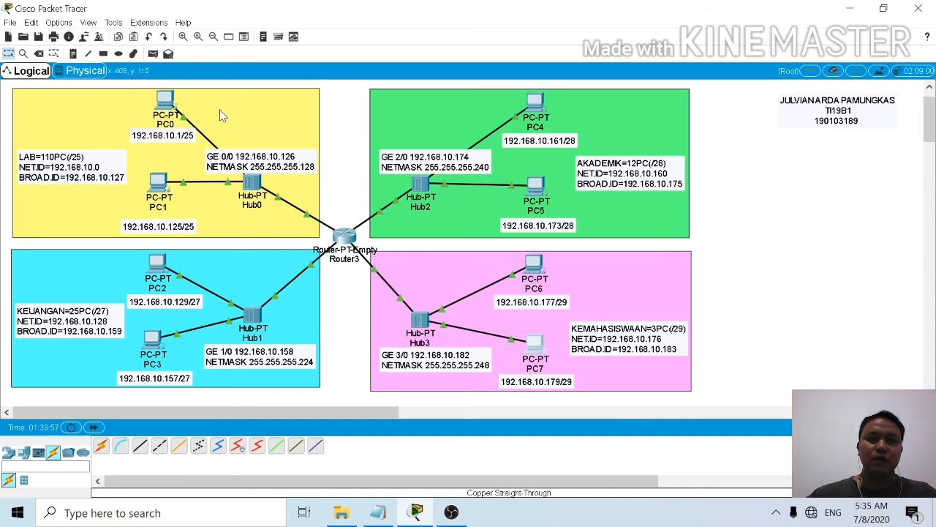
# Step: From PC0's command prompt, ping PC1 at 192.168.10.125 and PC2 at 192.168.10.129 to test connectivity
pyautogui.click(166, 102)
pyautogui.click(533, 128)
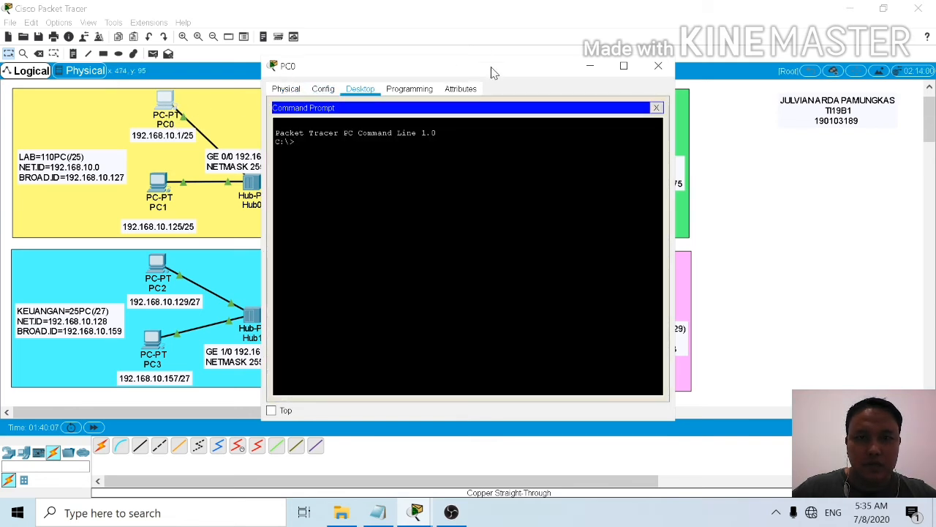
pyautogui.moveTo(492, 72); pyautogui.dragTo(637, 51)
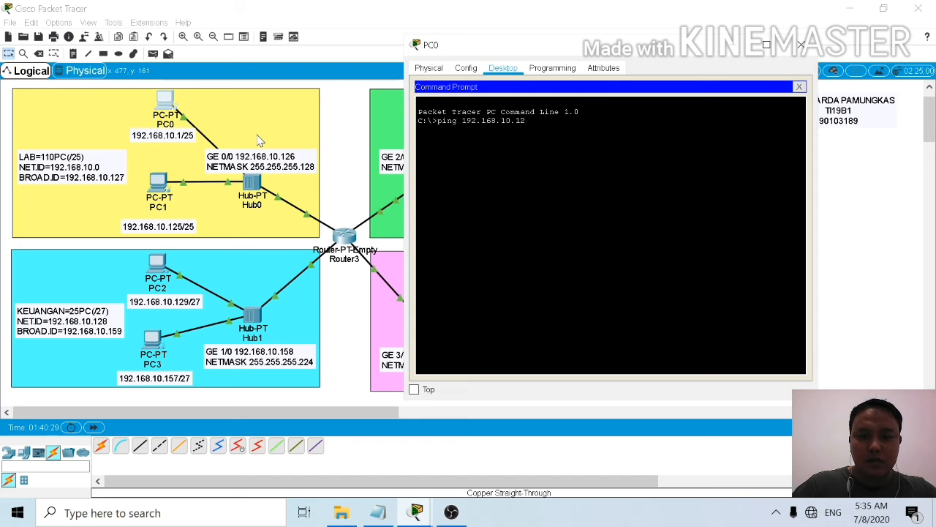
pyautogui.press('Return')
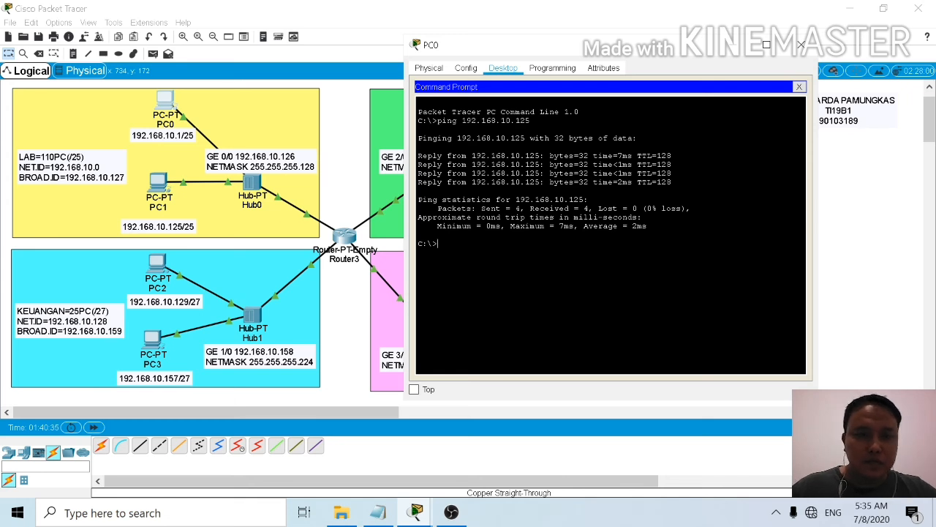
pyautogui.press('Up')
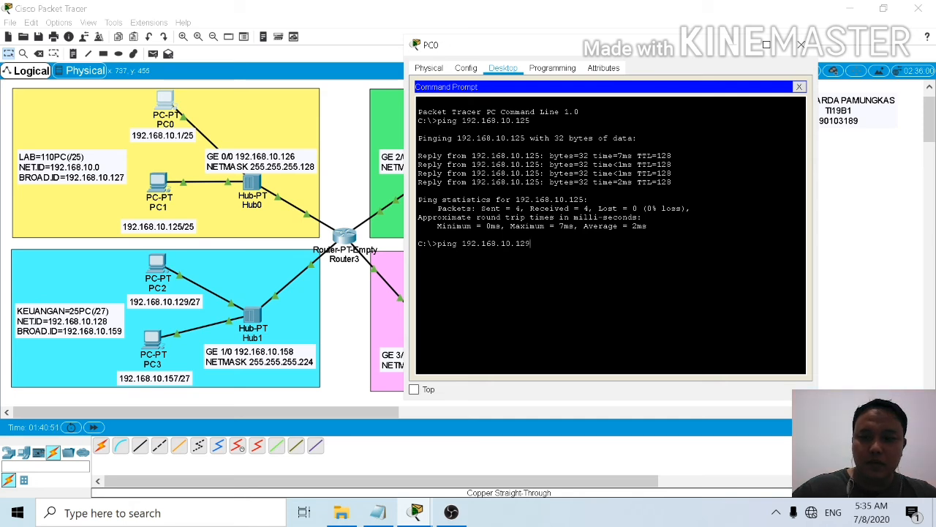
pyautogui.press('Return')
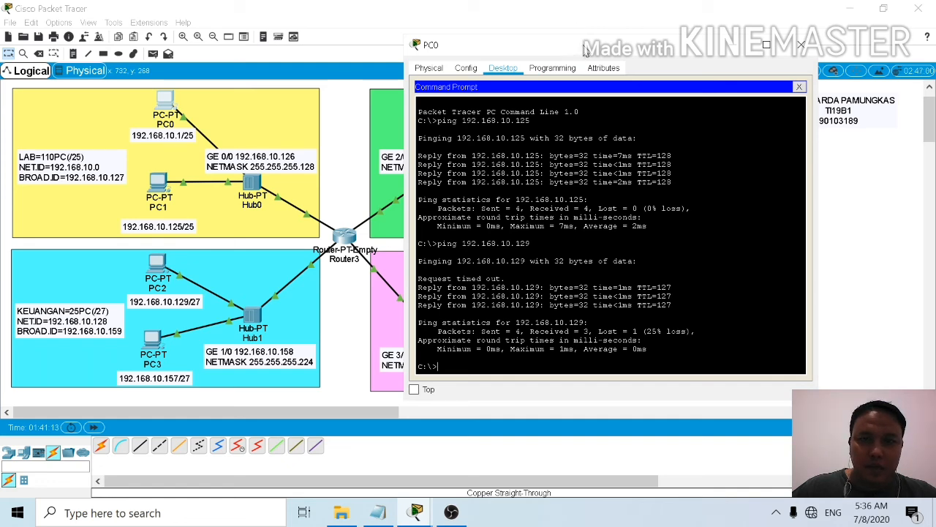
# Step: From PC0's command prompt, ping PC4 in the AKADEMIK network at 192.168.10.161
pyautogui.moveTo(585, 48); pyautogui.dragTo(219, 100)
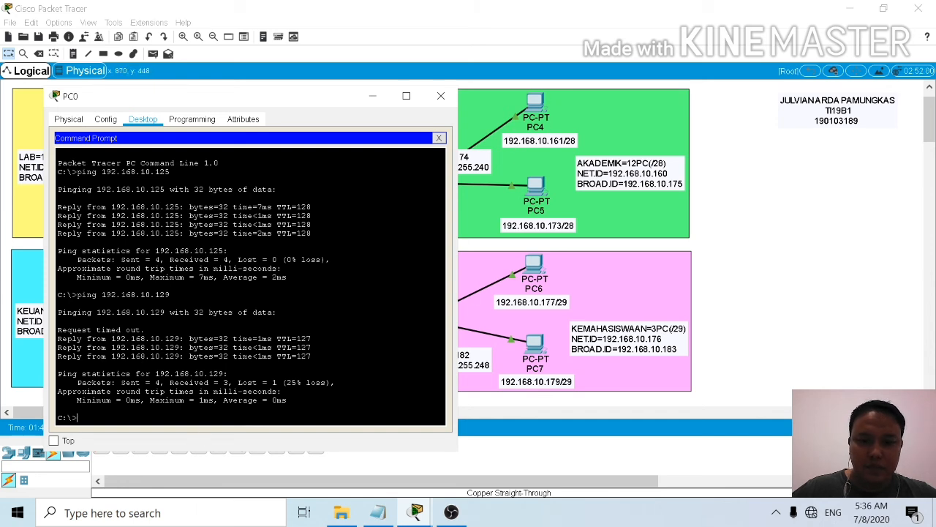
pyautogui.press('Up')
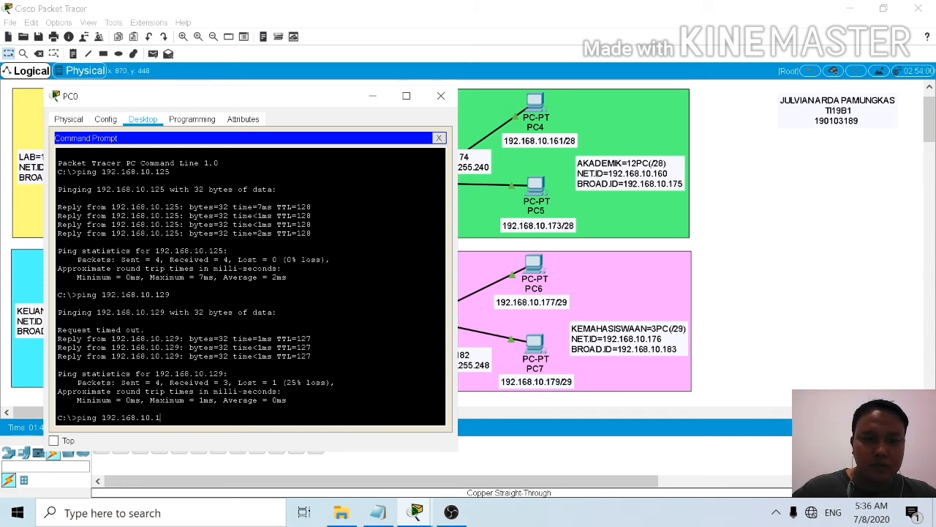
pyautogui.write('61')
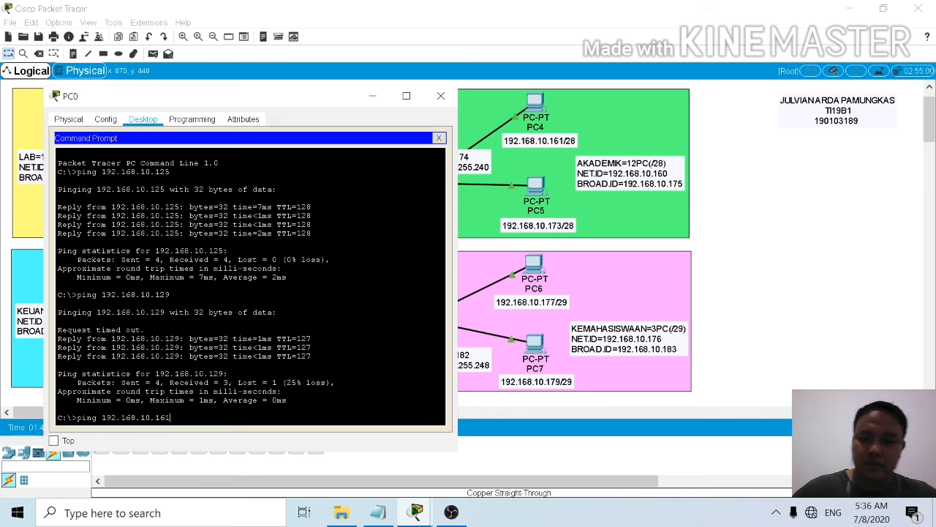
pyautogui.press('Return')
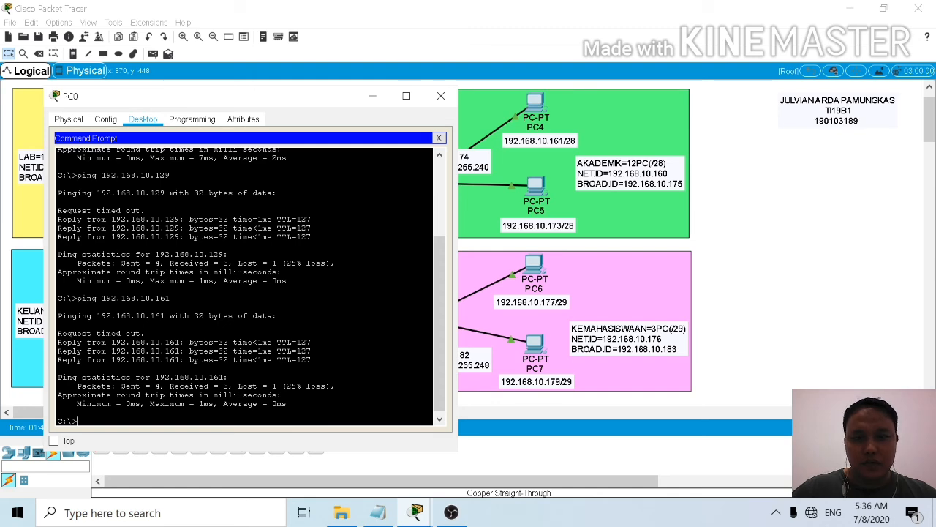
# Step: From PC0, ping PC6 in the KEMAHASISWAAN network at 192.168.10.177 and close PC0's window
pyautogui.moveTo(267, 102); pyautogui.dragTo(241, 52)
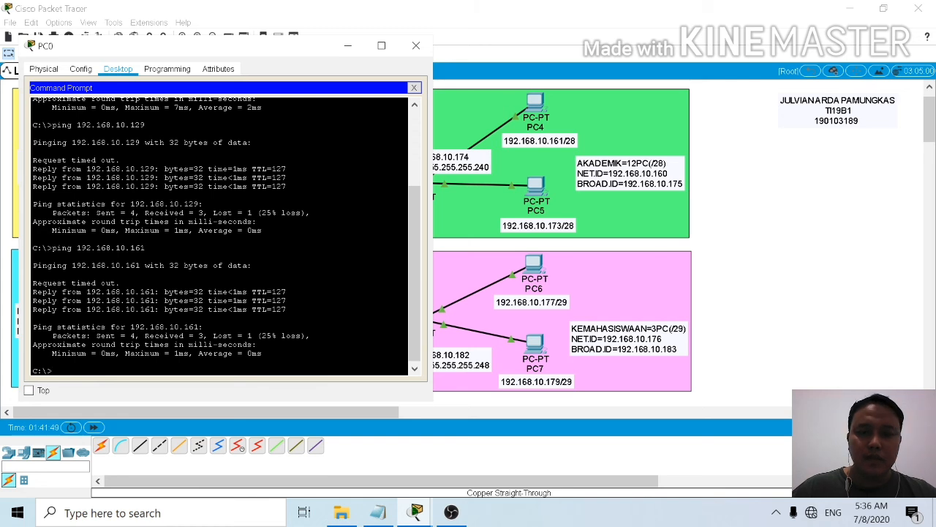
pyautogui.press('Up')
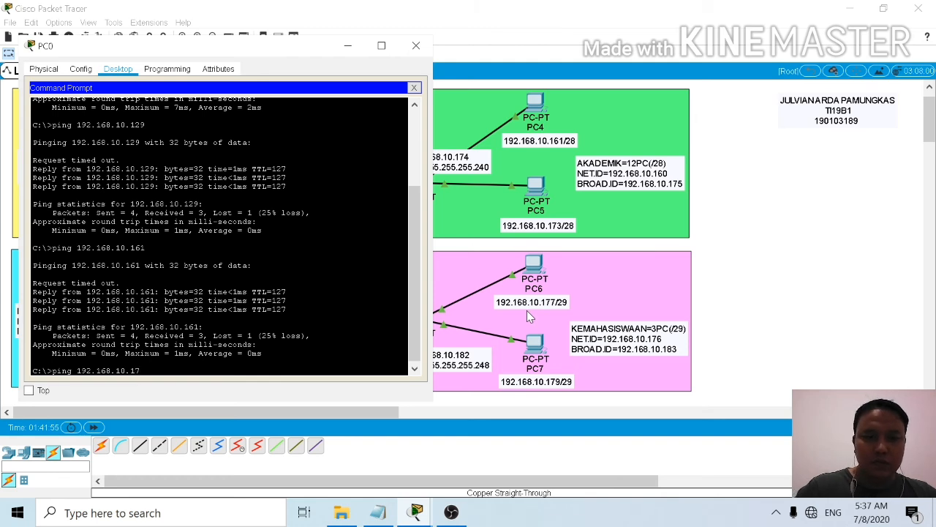
pyautogui.write('77')
pyautogui.press('Return')
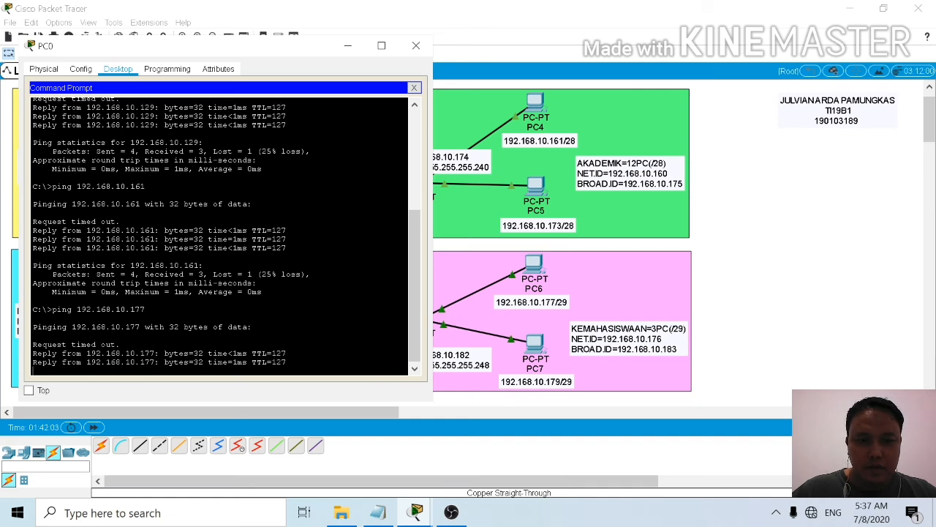
pyautogui.moveTo(295, 52); pyautogui.dragTo(622, 62)
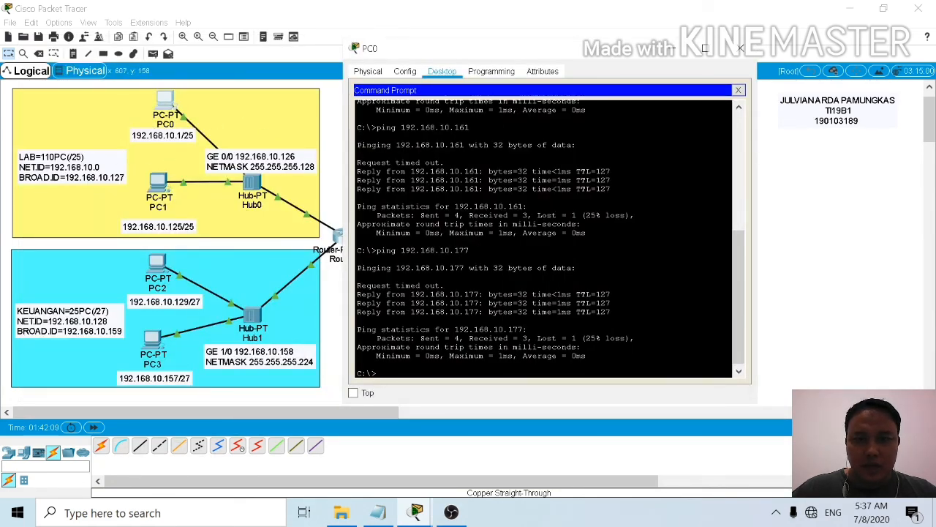
pyautogui.moveTo(596, 50); pyautogui.dragTo(269, 95)
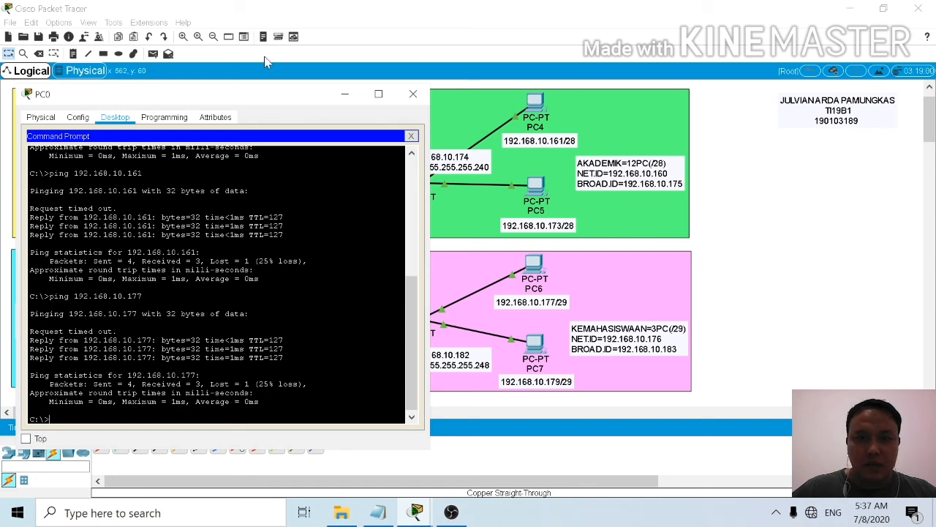
pyautogui.moveTo(276, 98); pyautogui.dragTo(587, 61)
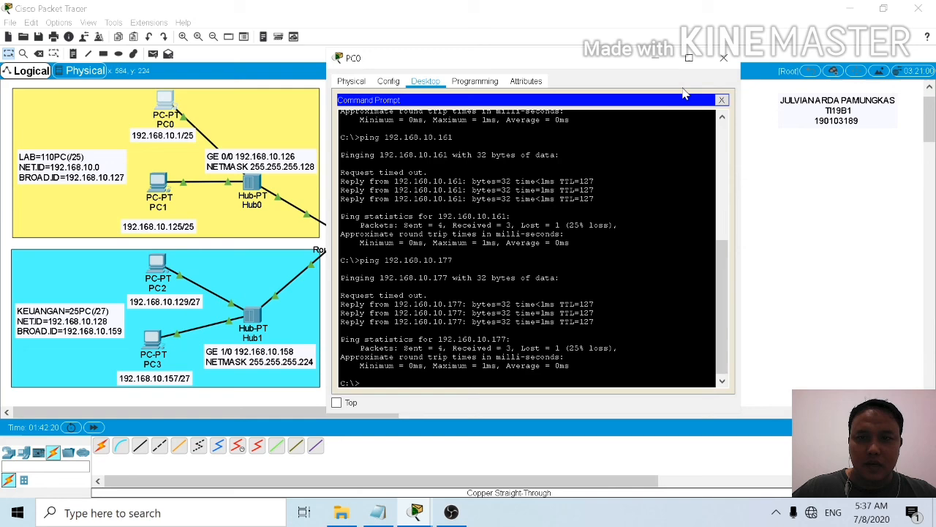
pyautogui.click(723, 59)
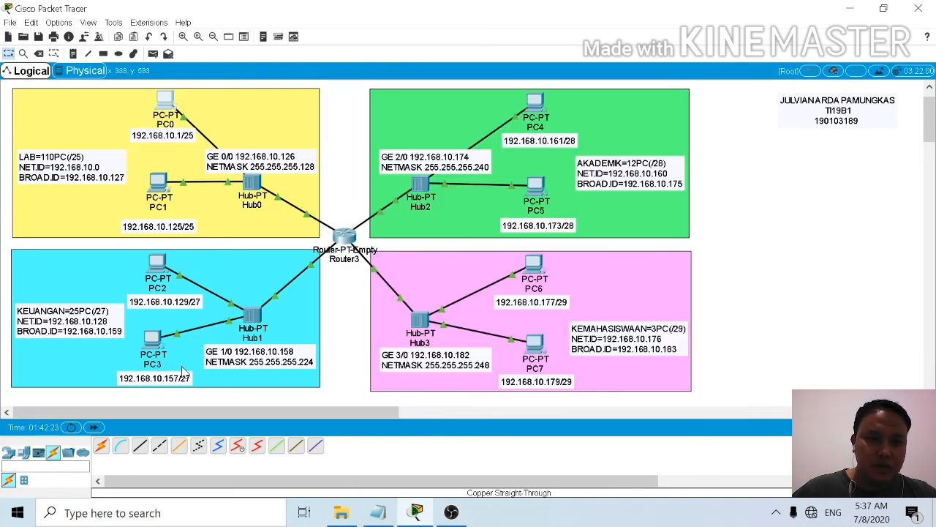
# Step: Open PC3's command prompt and ping PC0 in the LAB network at 192.168.10.1
pyautogui.click(154, 340)
pyautogui.click(524, 122)
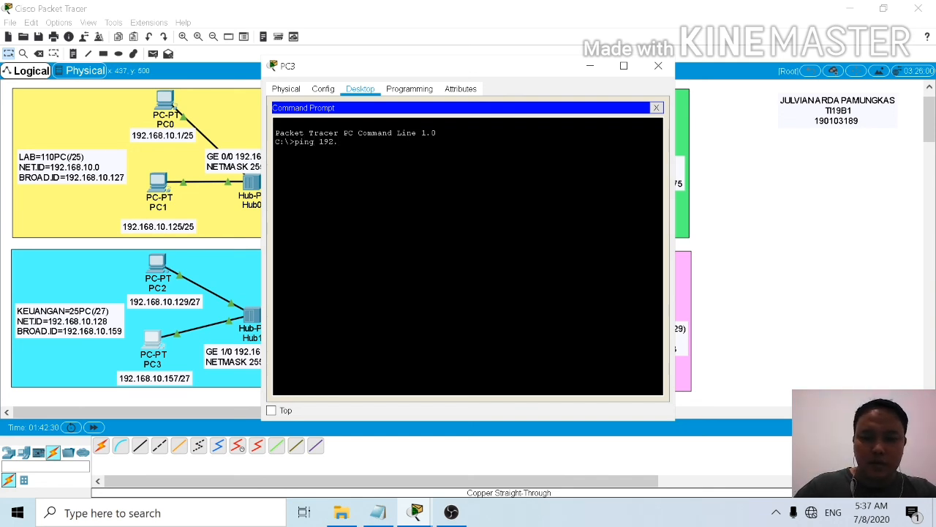
pyautogui.write('ping 192.168.10.1')
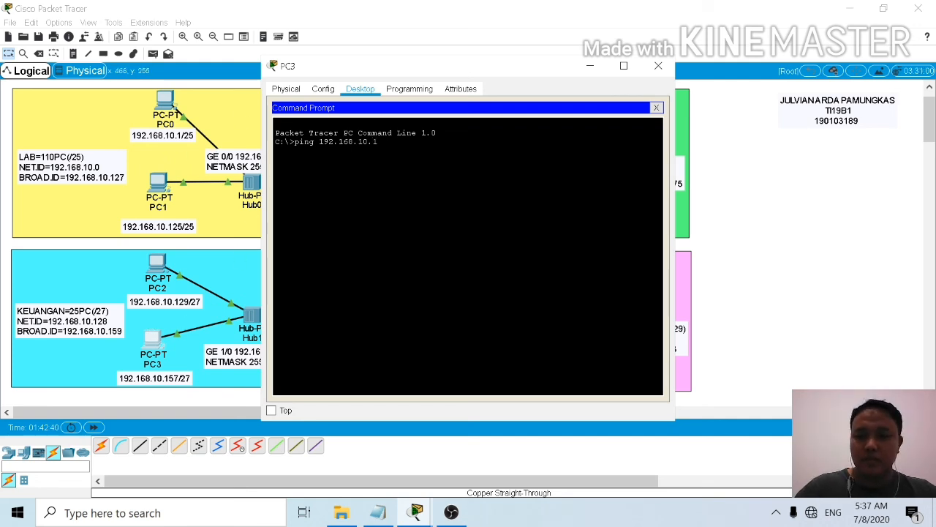
pyautogui.press('Return')
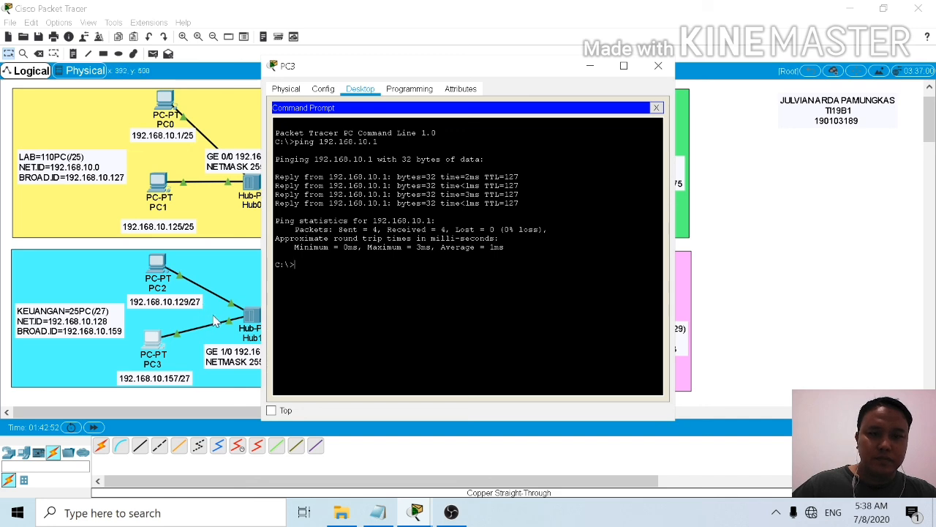
# Step: From PC3, ping PC2 in the same KEUANGAN network at 192.168.10.129
pyautogui.press('Up')
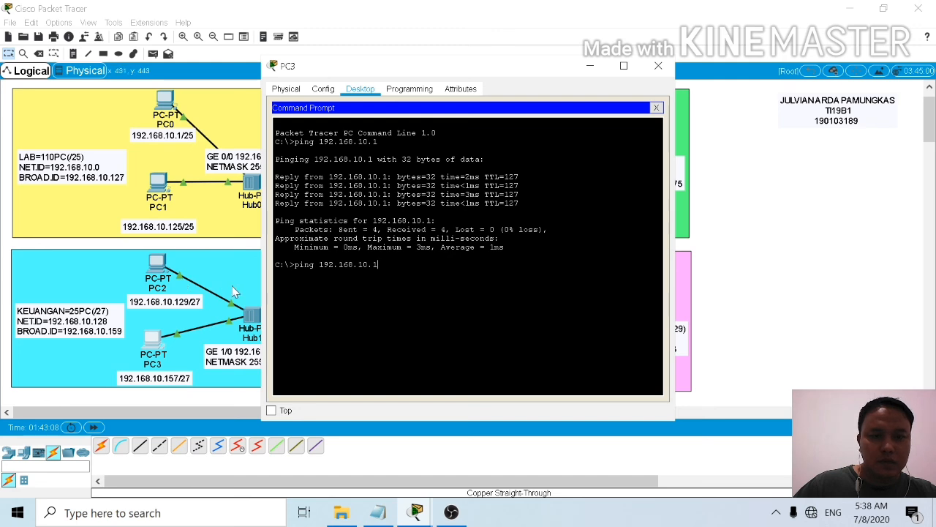
pyautogui.write('12')
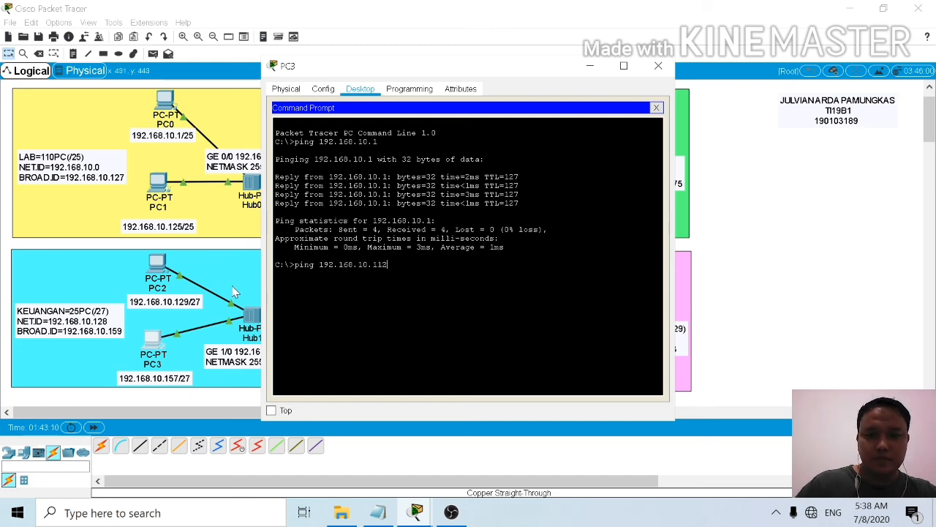
pyautogui.press('BackSpace')
pyautogui.press('BackSpace')
pyautogui.write('29')
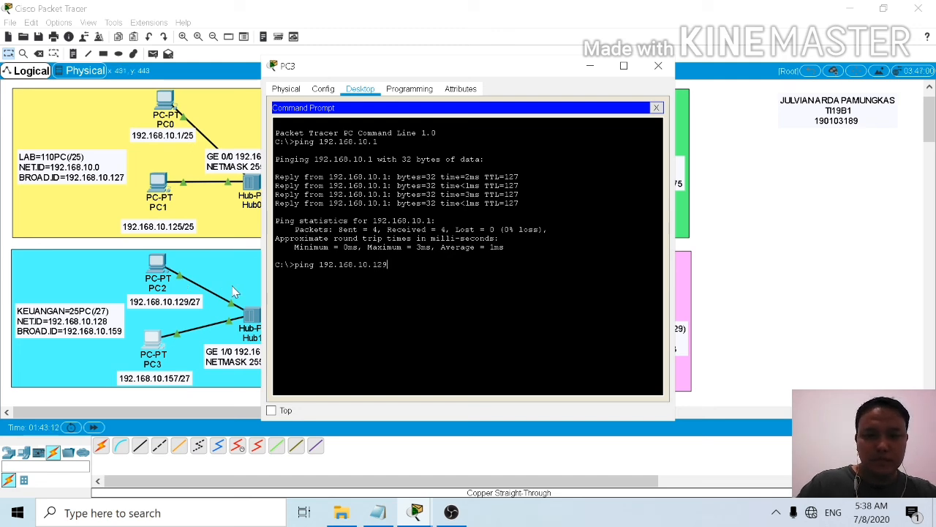
pyautogui.press('Return')
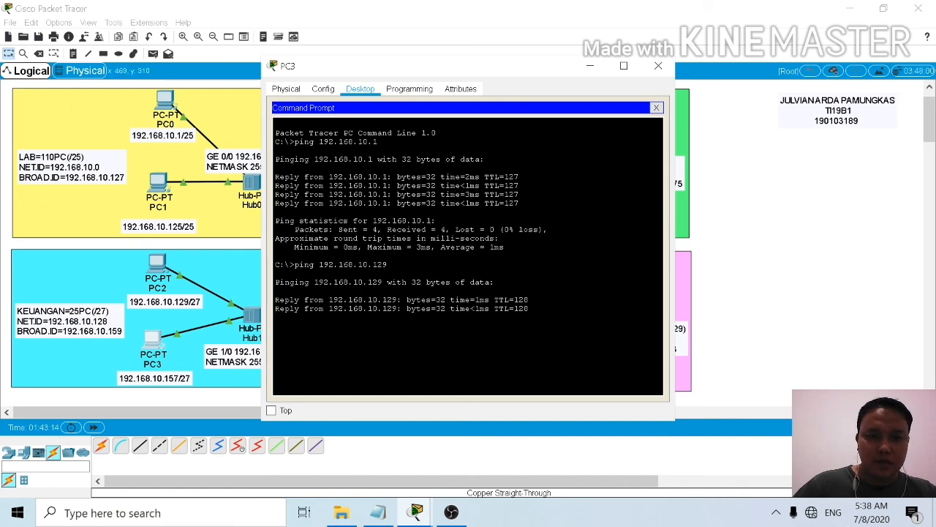
# Step: From PC3's command prompt, ping PC4 in the AKADEMIK network at 192.168.10.161
pyautogui.moveTo(544, 72); pyautogui.dragTo(311, 48)
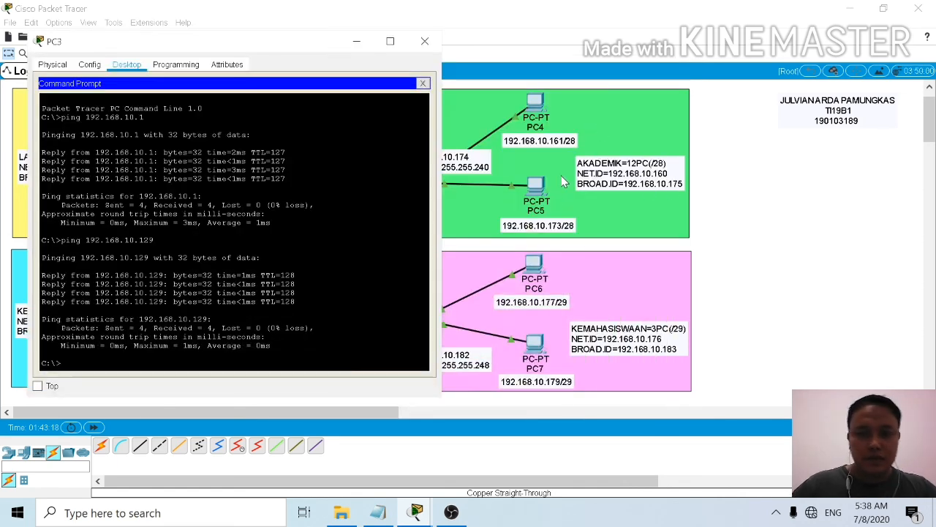
pyautogui.press('Up')
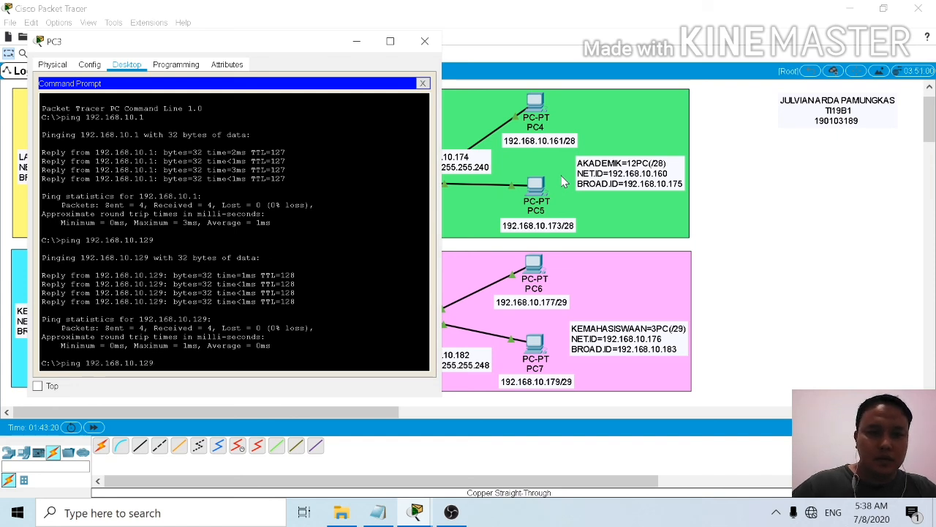
pyautogui.press('BackSpace')
pyautogui.press('BackSpace')
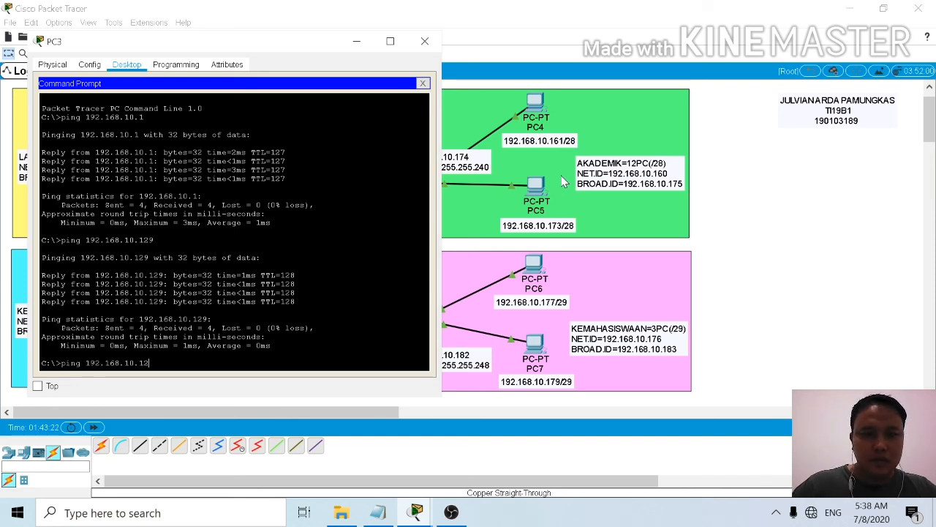
pyautogui.write('61')
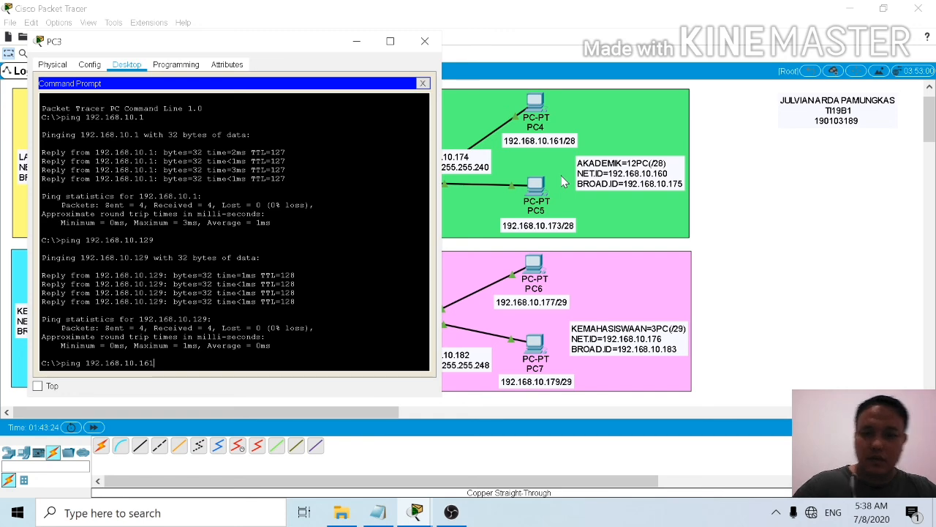
pyautogui.press('Return')
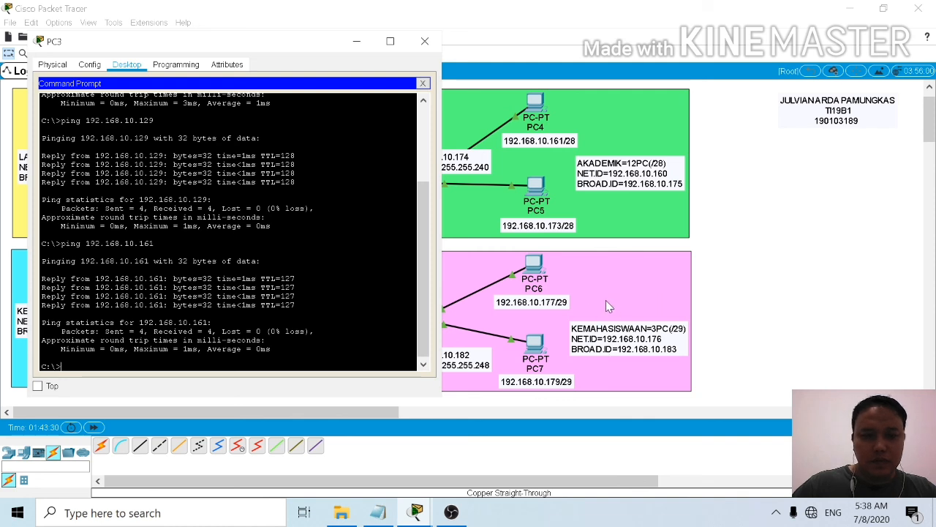
# Step: From PC3, ping PC7 in the KEMAHASISWAAN network at 192.168.10.179 and close PC3's window
pyautogui.press('Up')
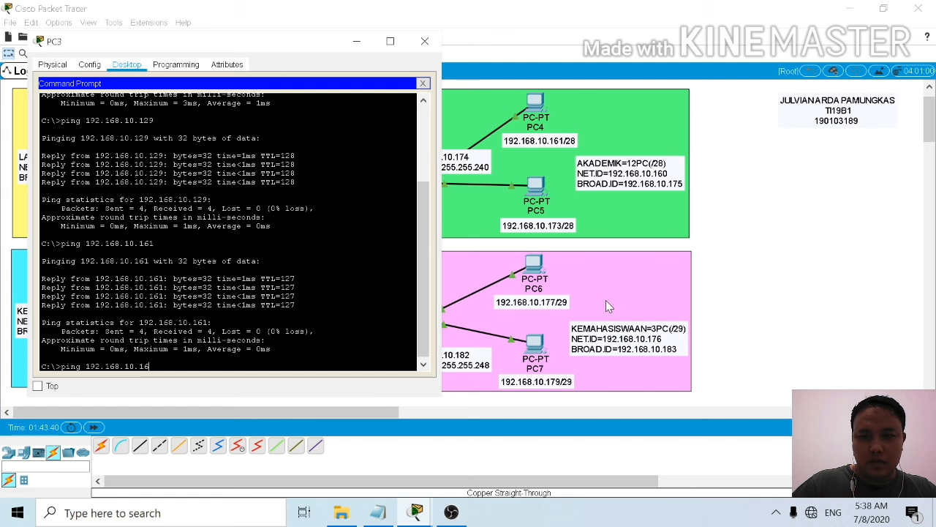
pyautogui.write('7')
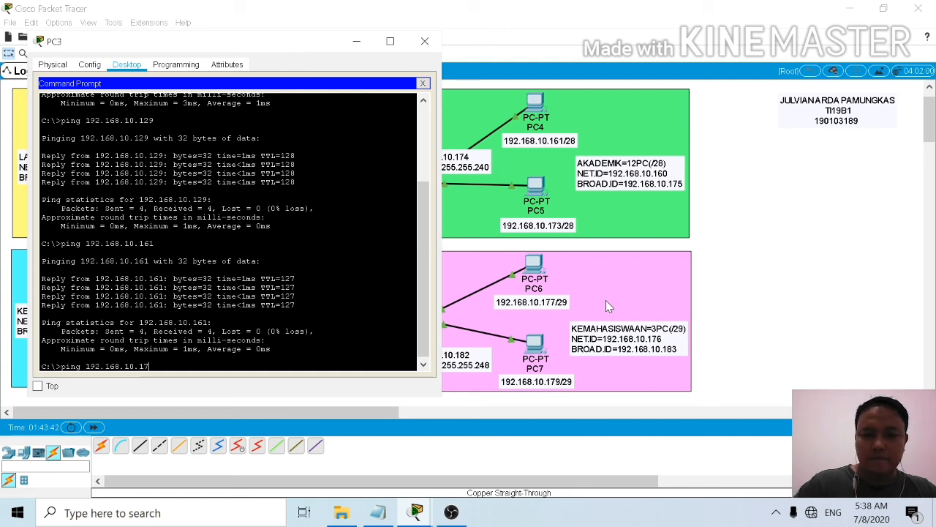
pyautogui.write('9')
pyautogui.press('Return')
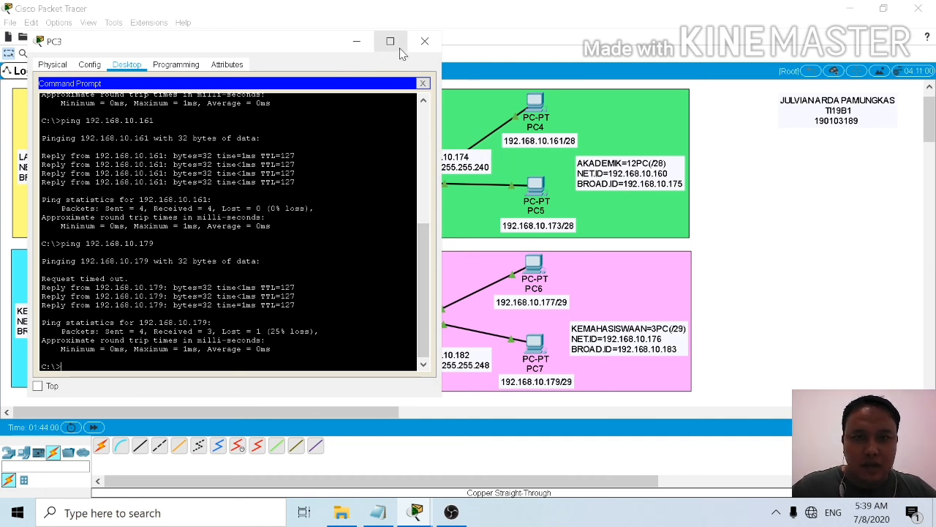
pyautogui.click(425, 41)
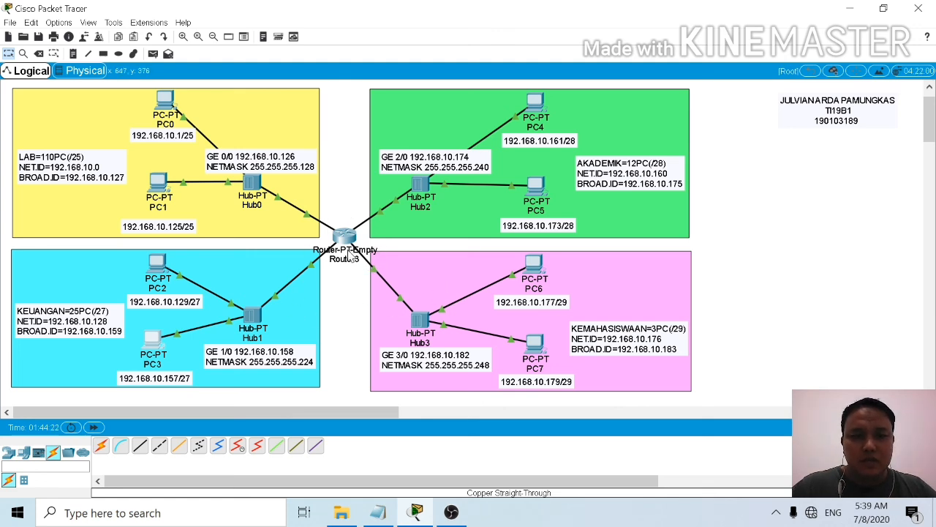
pyautogui.moveTo(359, 260)
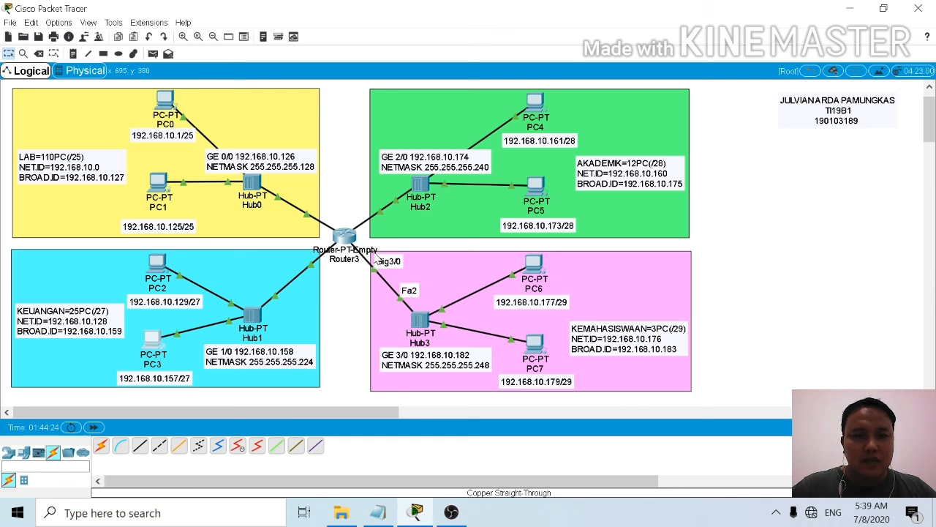